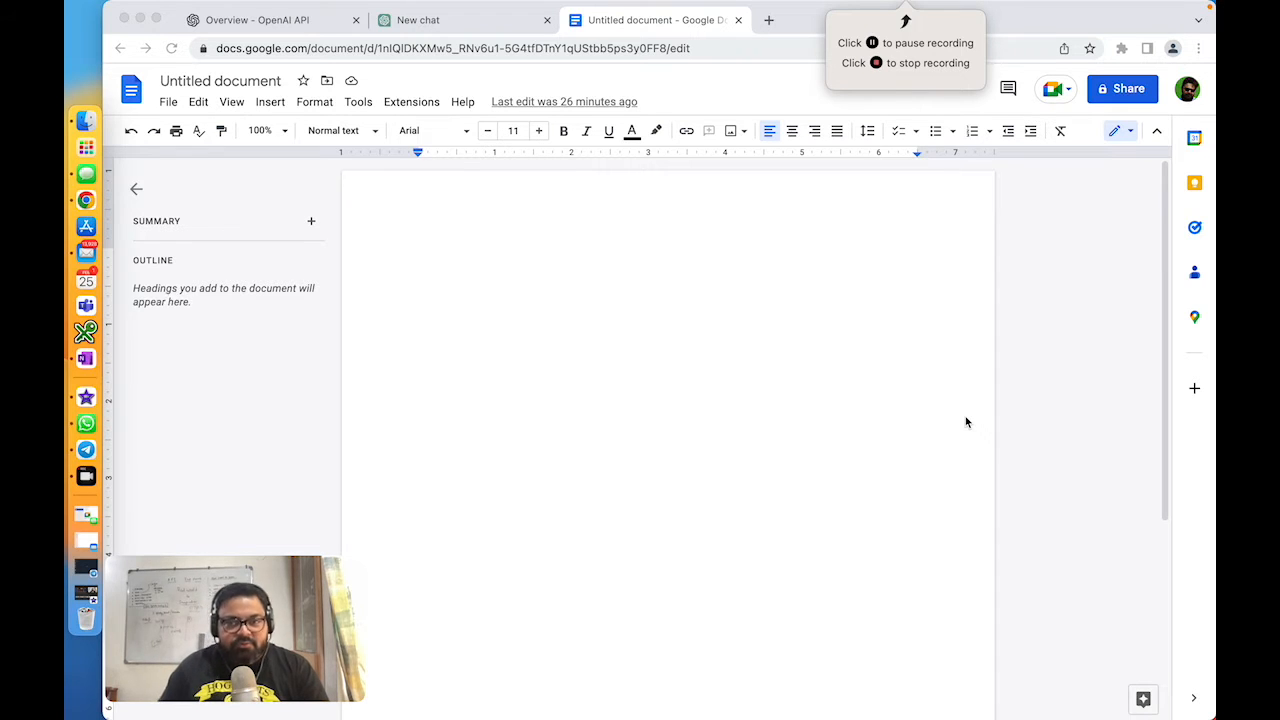
# Step: Switch to ChatGPT and submit the prompt "write an email for appreciating my friends to meet me on time."
pyautogui.click(284, 15)
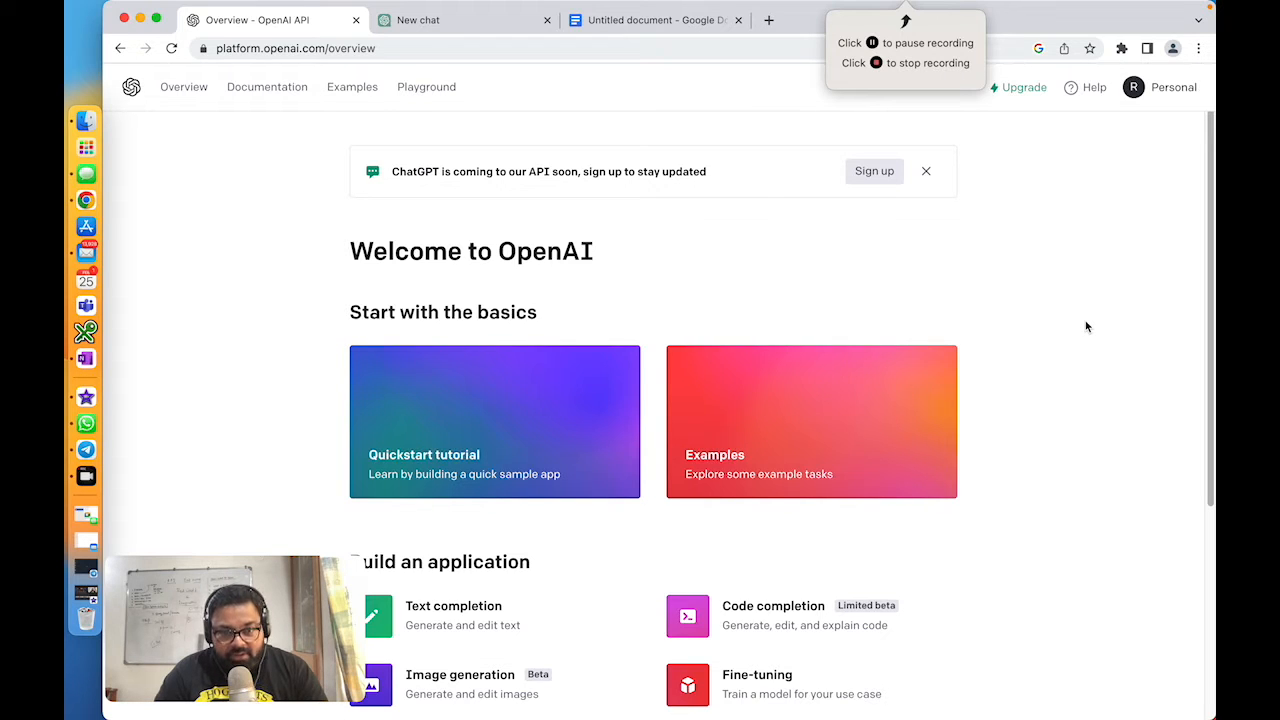
pyautogui.click(422, 28)
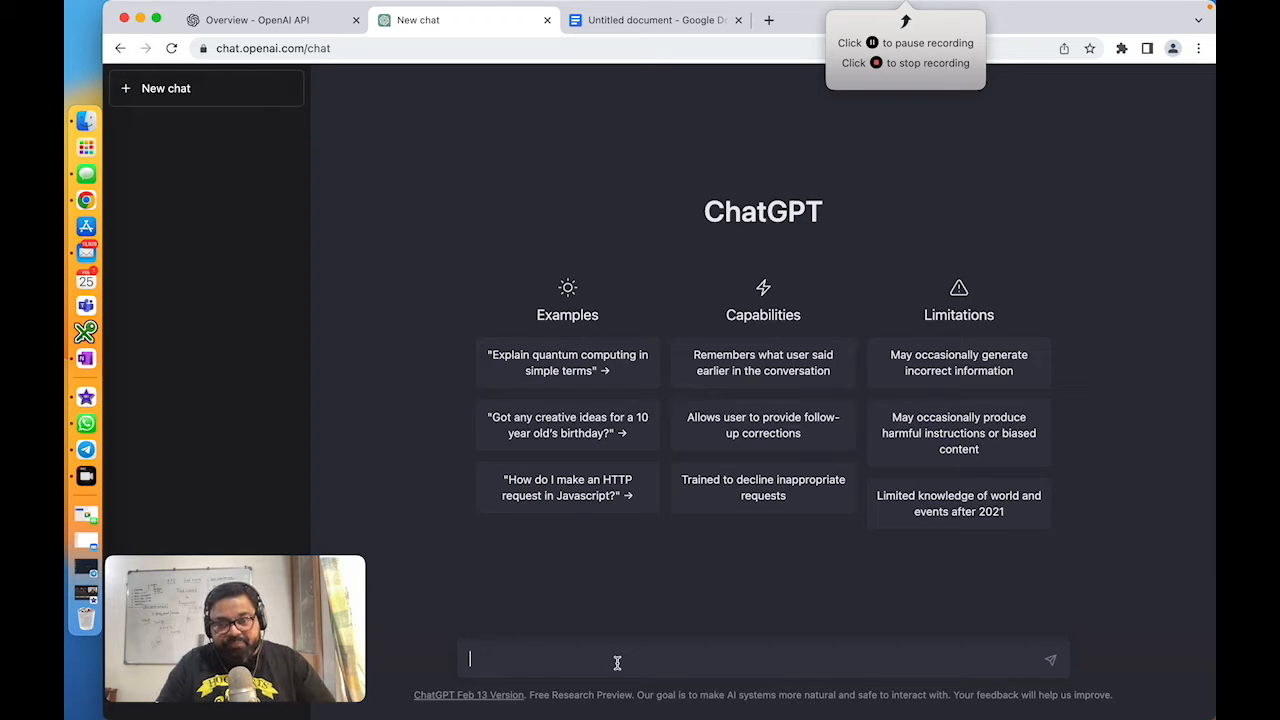
pyautogui.write('write a')
pyautogui.write('n email fo')
pyautogui.write('r a')
pyautogui.write('ppreciat')
pyautogui.write('ing ')
pyautogui.write('my')
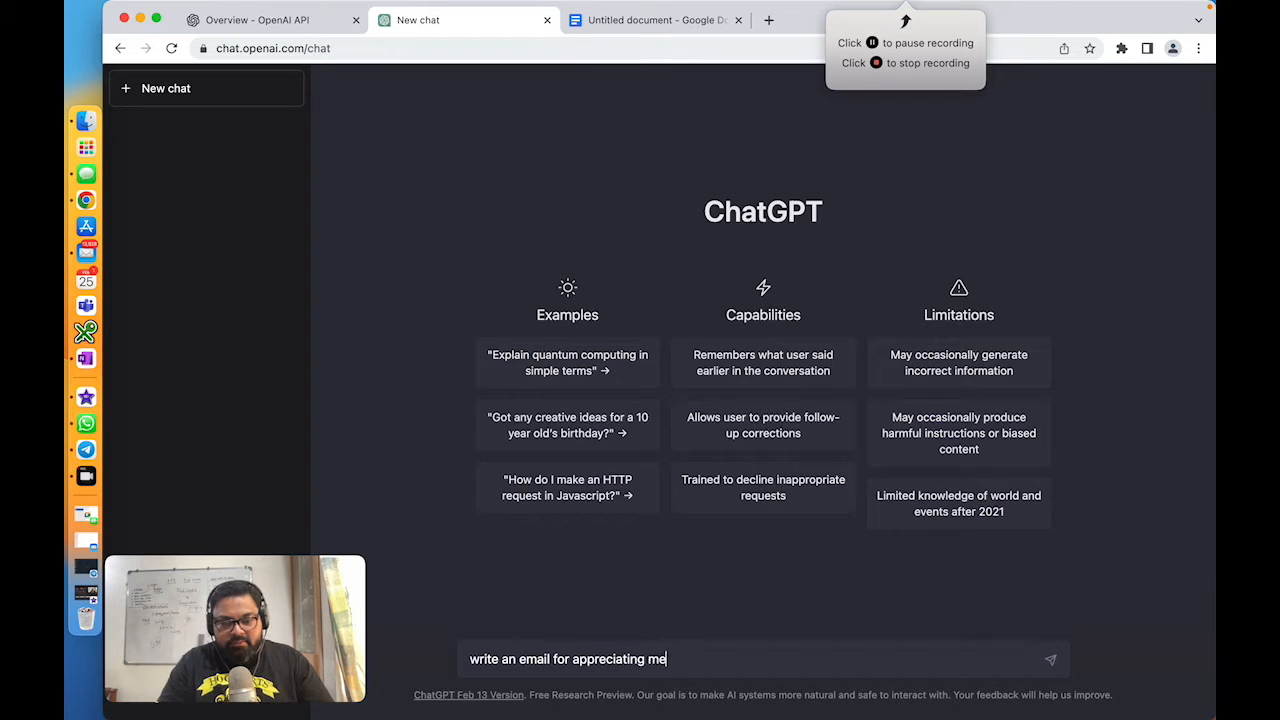
pyautogui.press('BackSpace')
pyautogui.press('BackSpace')
pyautogui.write('y frie')
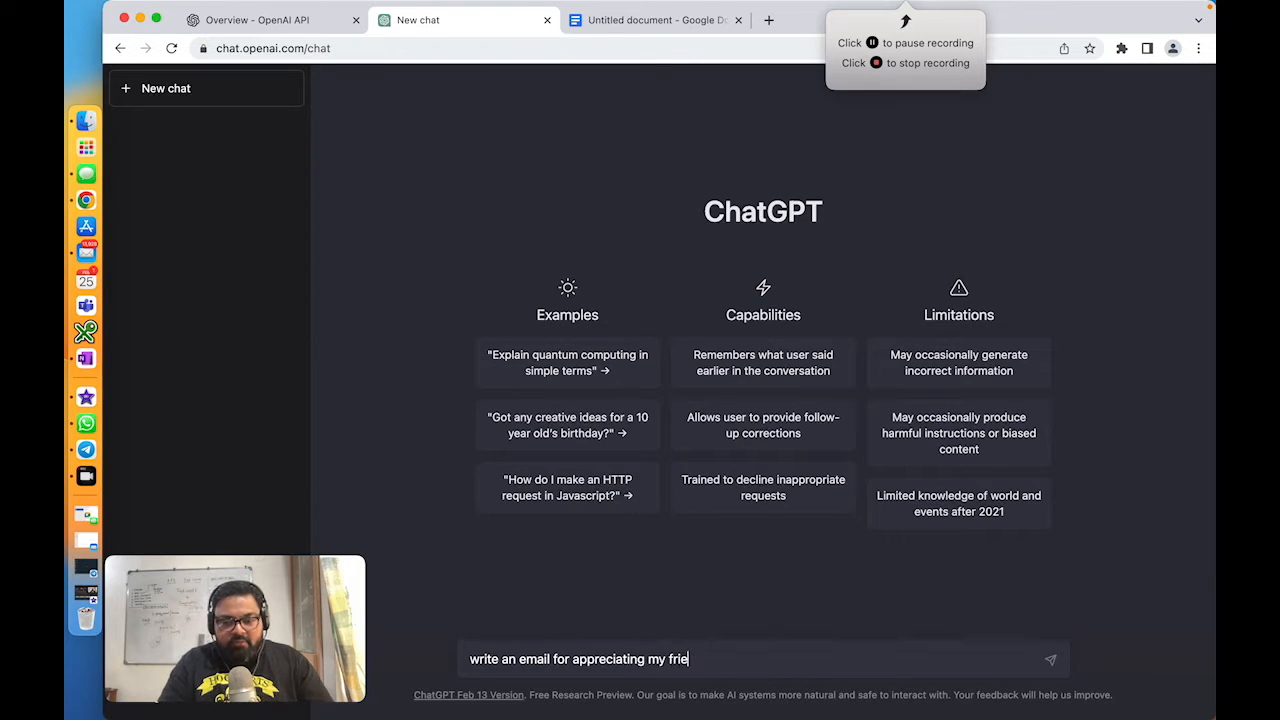
pyautogui.write('nds to c')
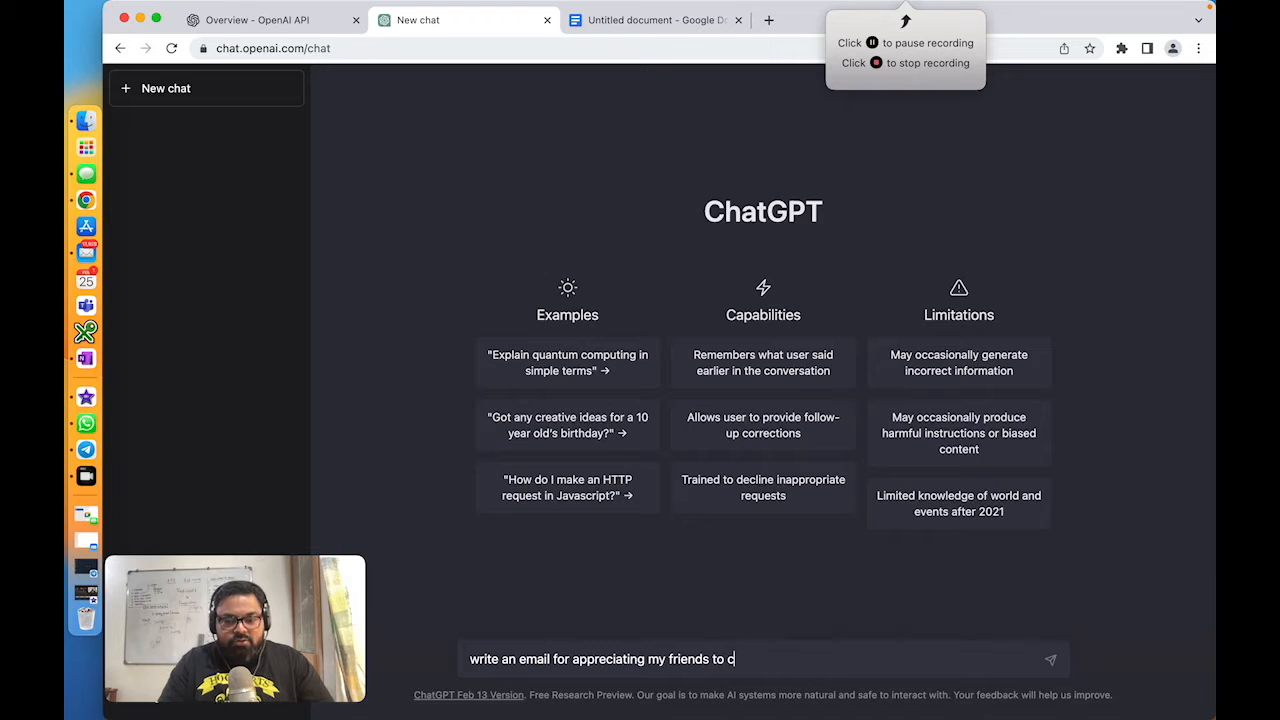
pyautogui.press('BackSpace')
pyautogui.write('meet')
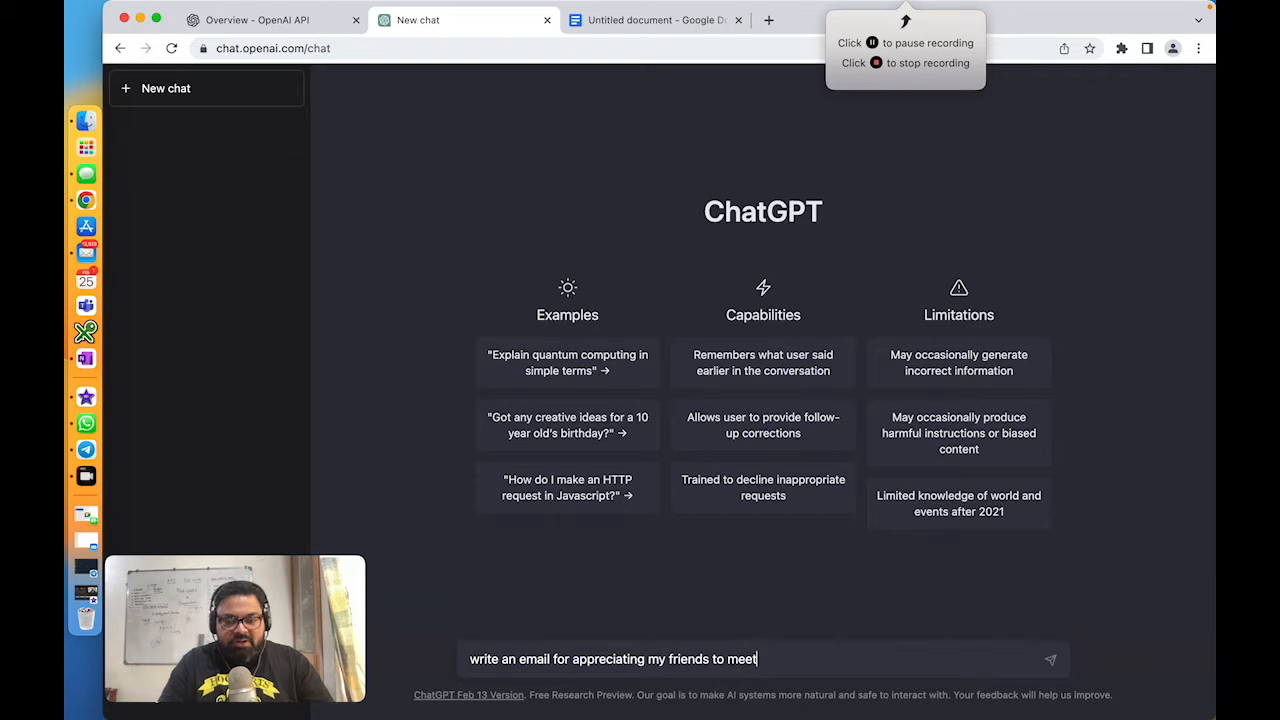
pyautogui.write(' me on time.')
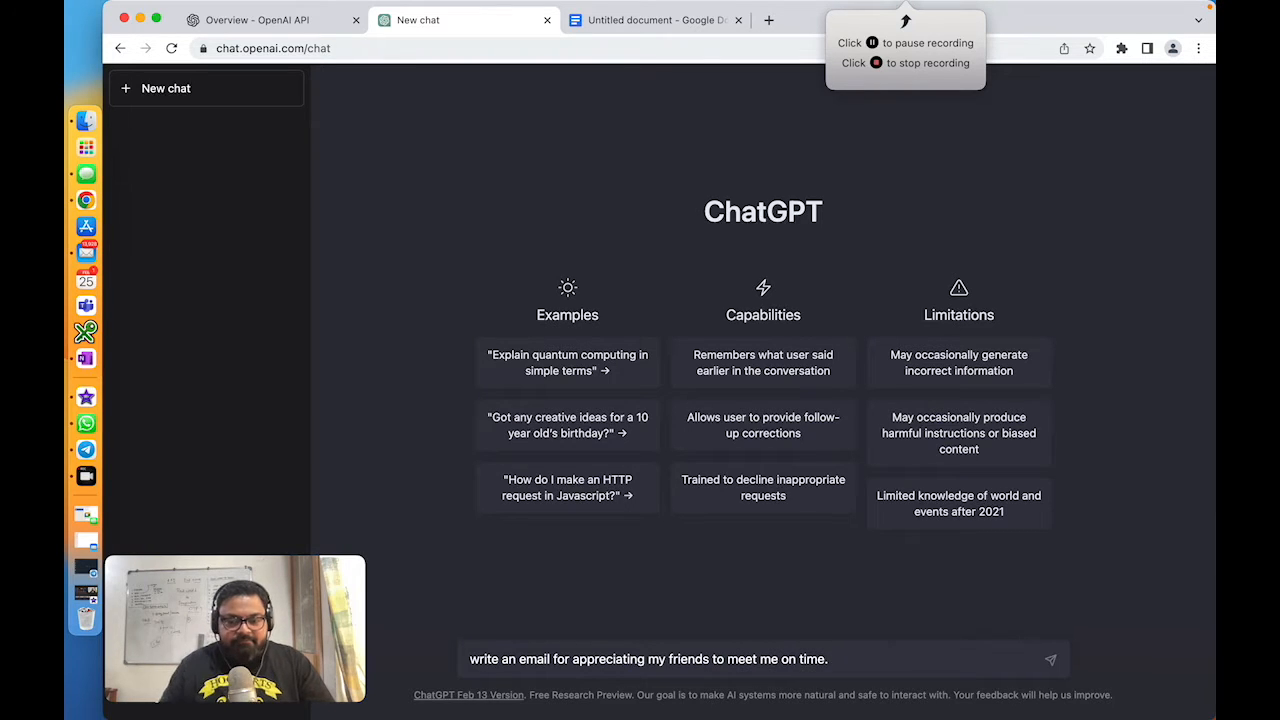
pyautogui.click(1056, 664)
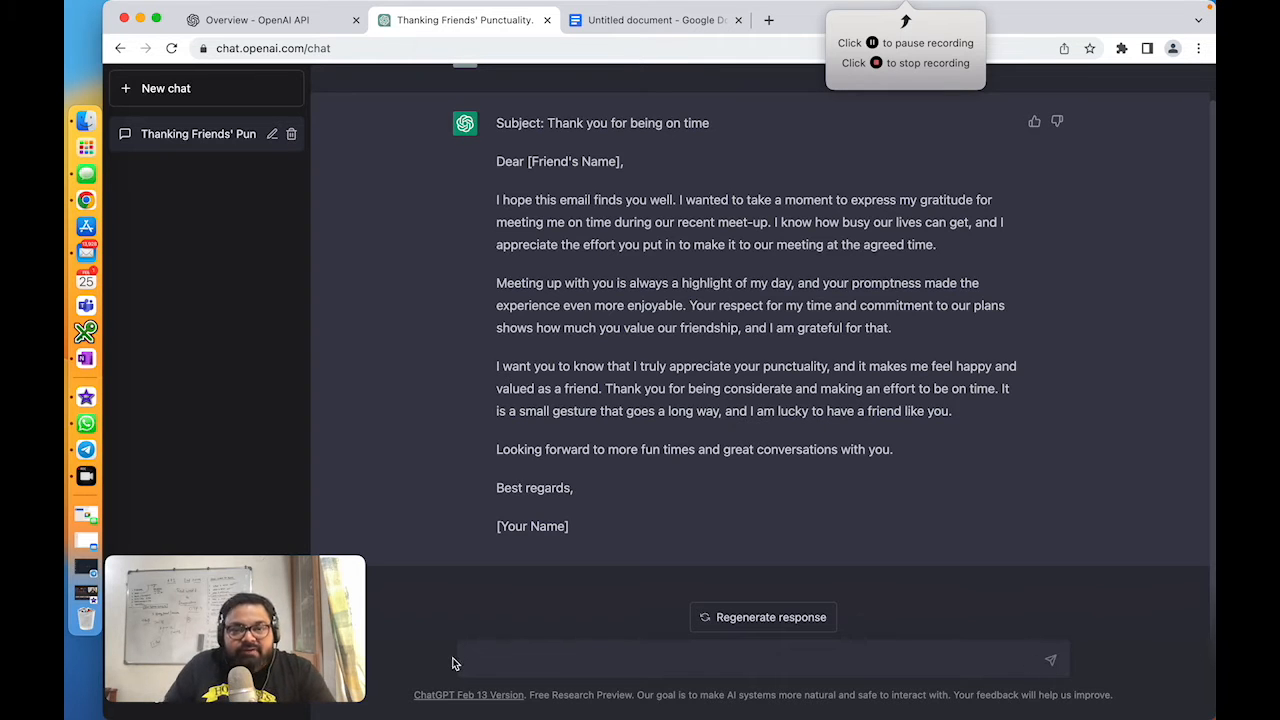
# Step: Switch to the Google Docs document and search the Google Workspace Marketplace for "chatgpt", then close it
pyautogui.click(614, 22)
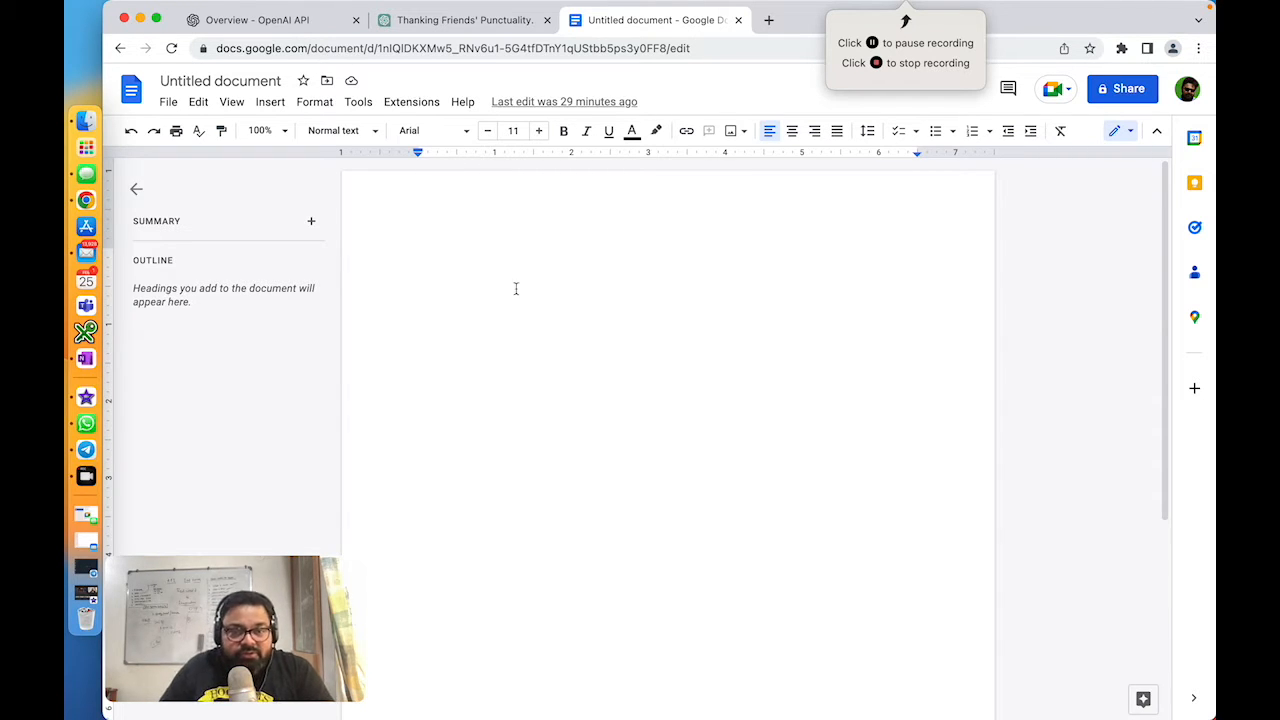
pyautogui.click(422, 102)
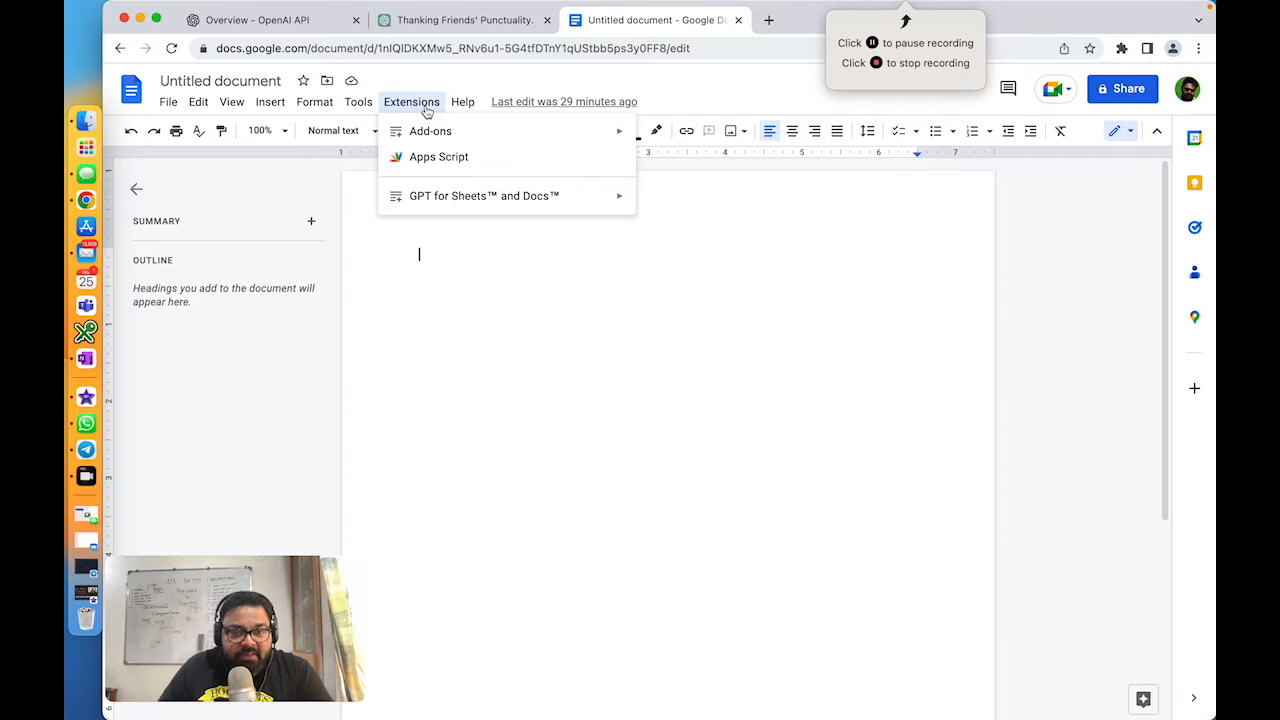
pyautogui.moveTo(432, 133)
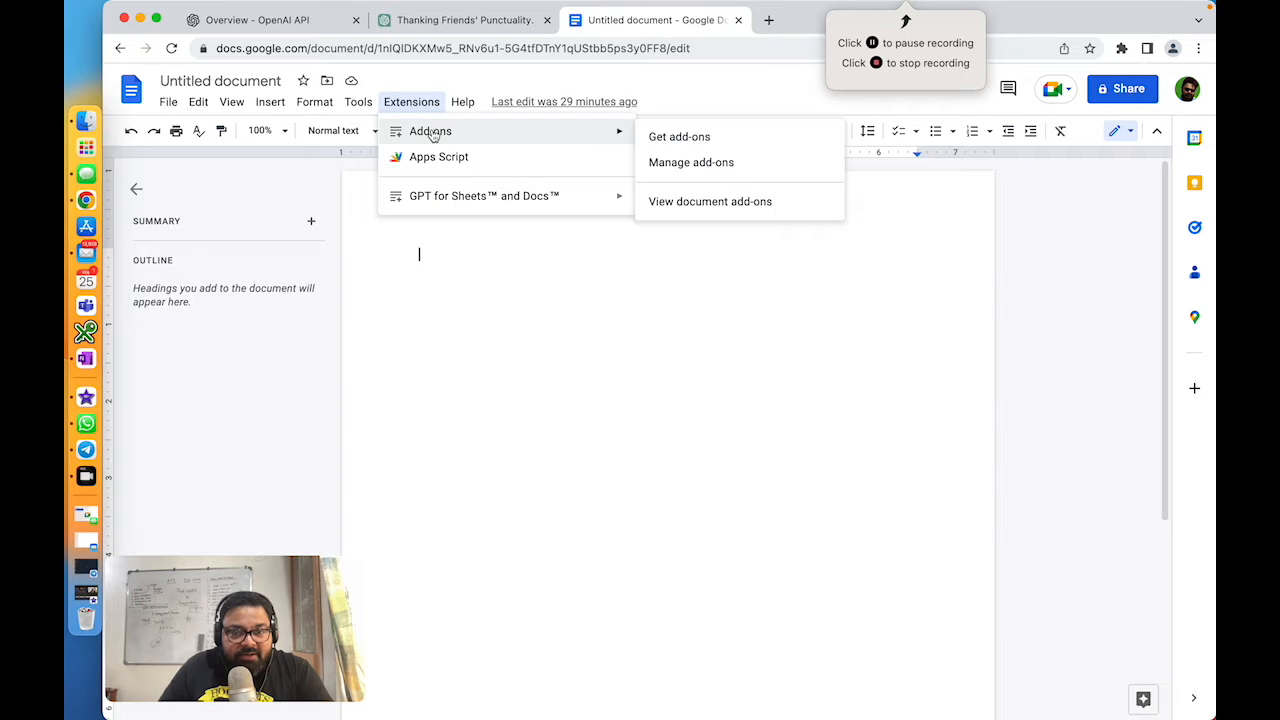
pyautogui.click(710, 141)
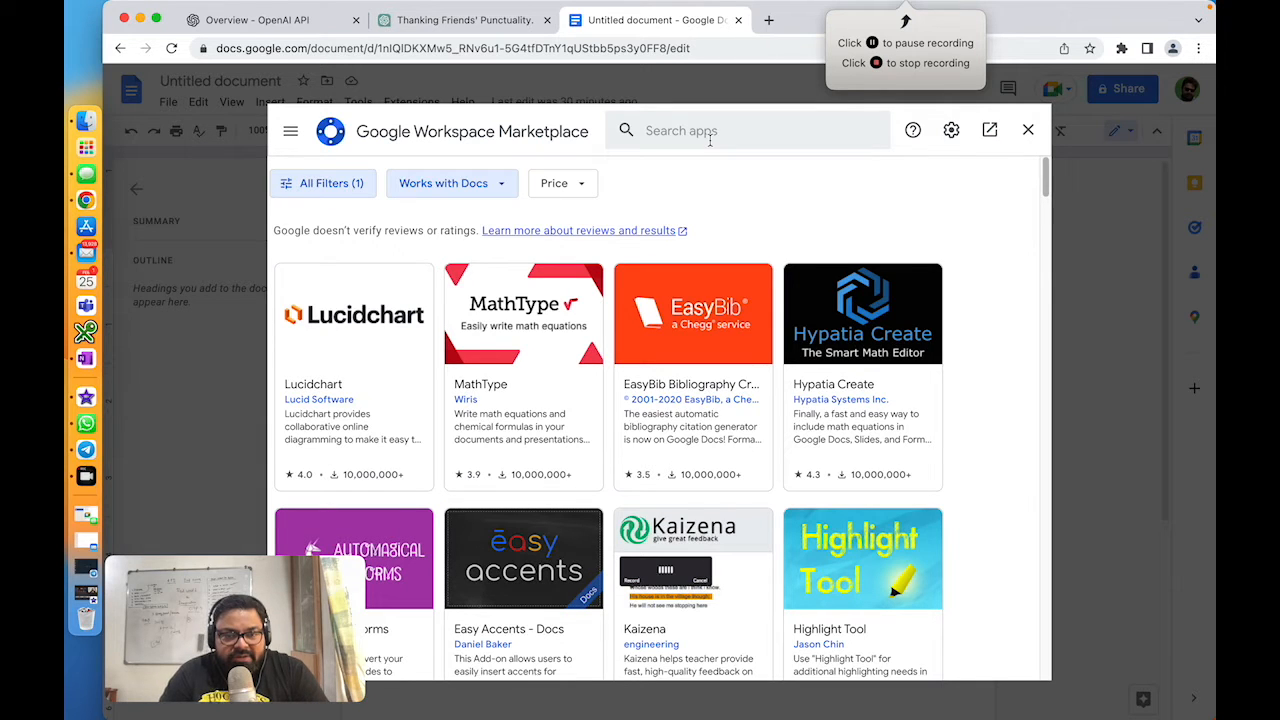
pyautogui.click(710, 140)
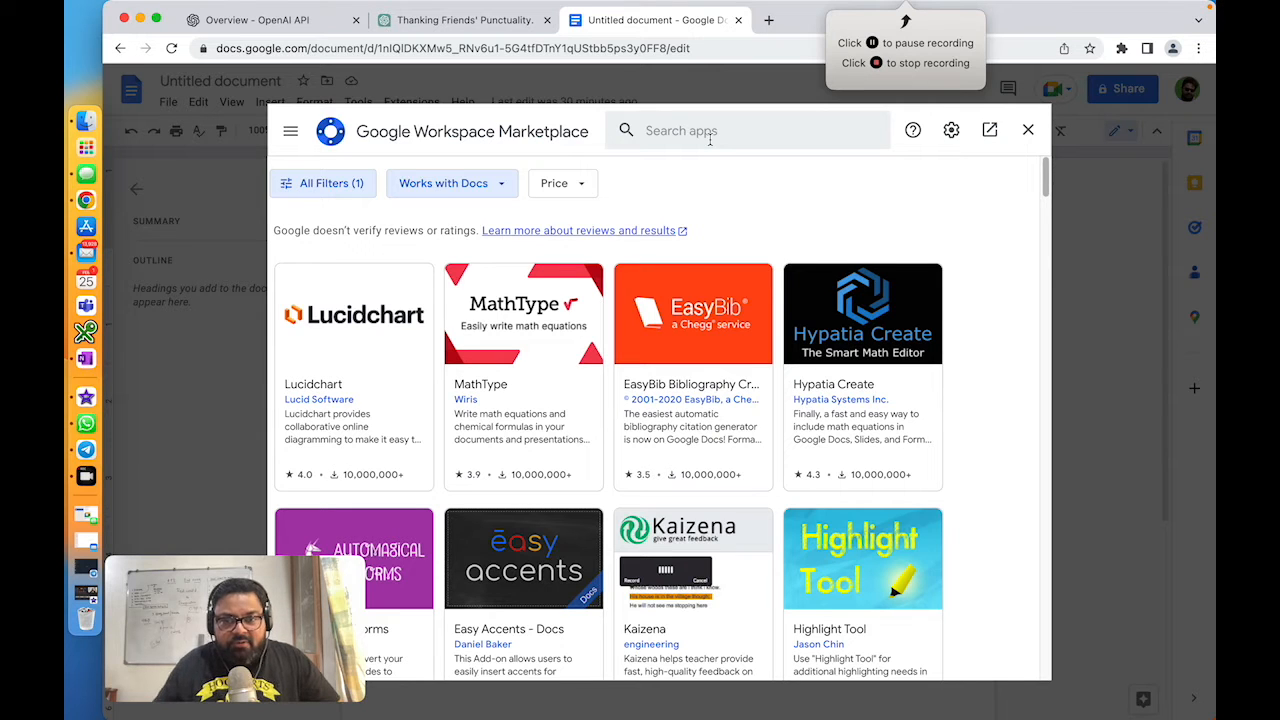
pyautogui.click(627, 138)
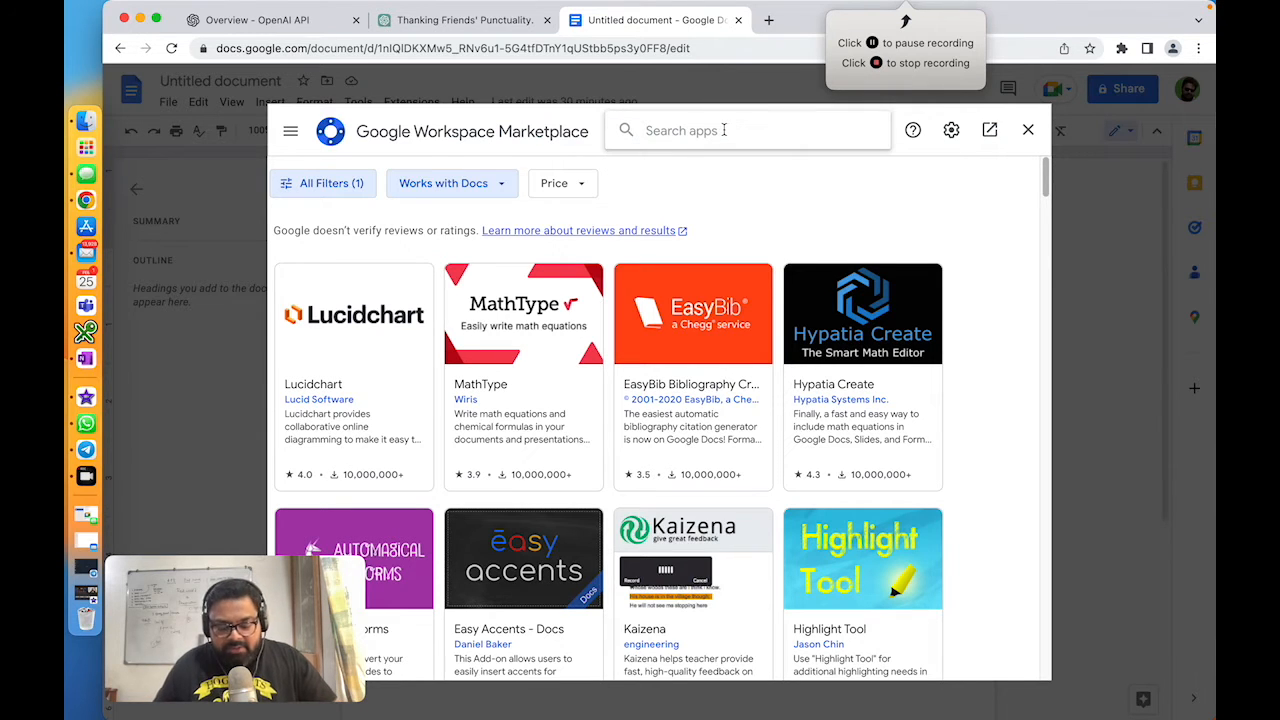
pyautogui.write('chat')
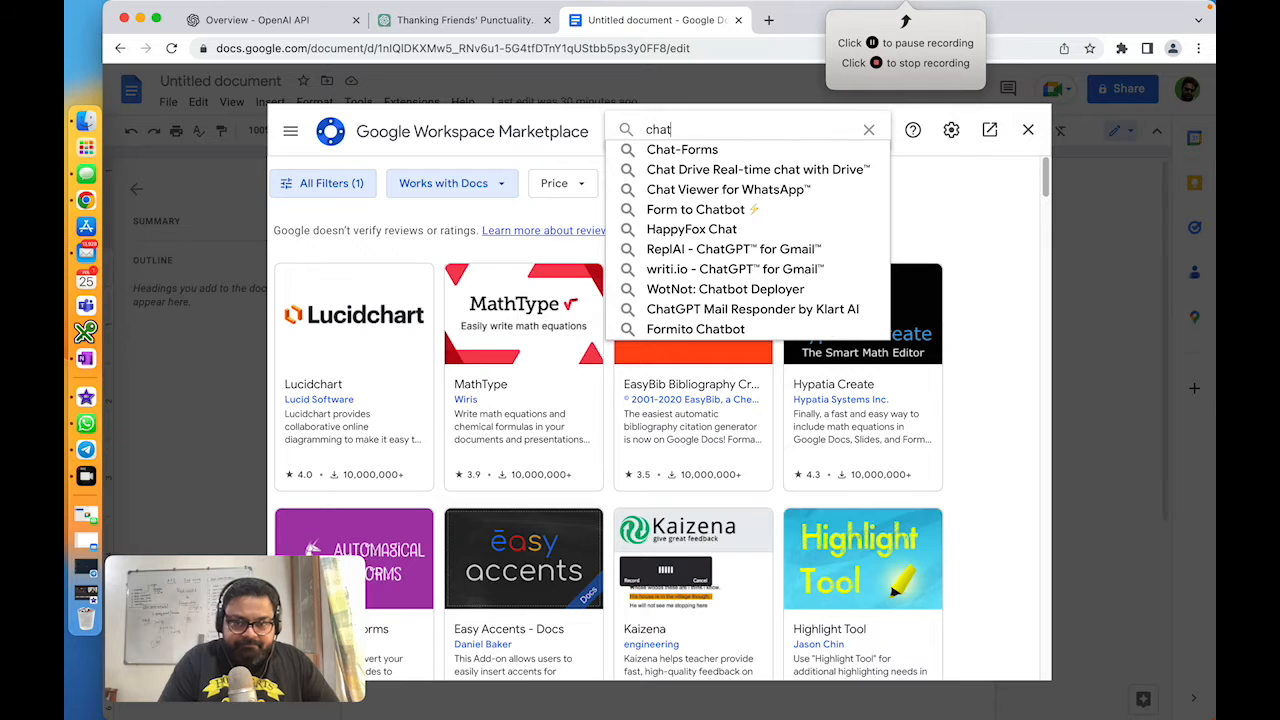
pyautogui.write('gpt')
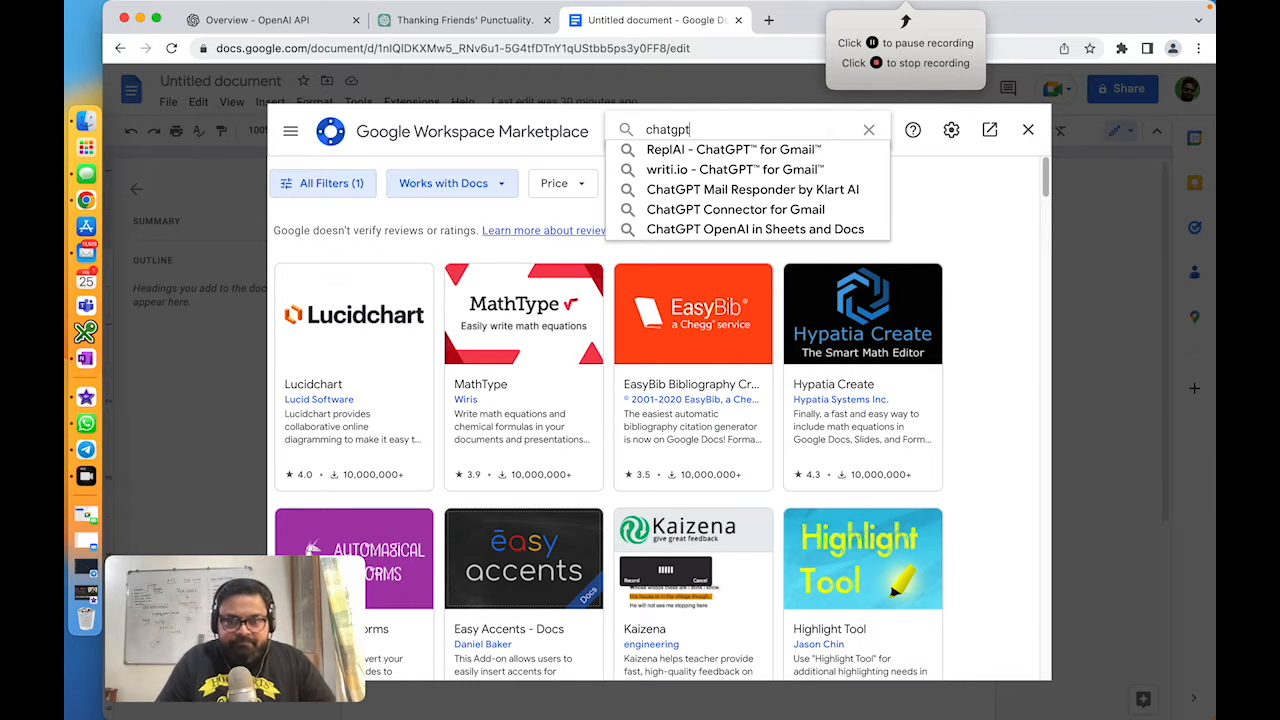
pyautogui.press('Return')
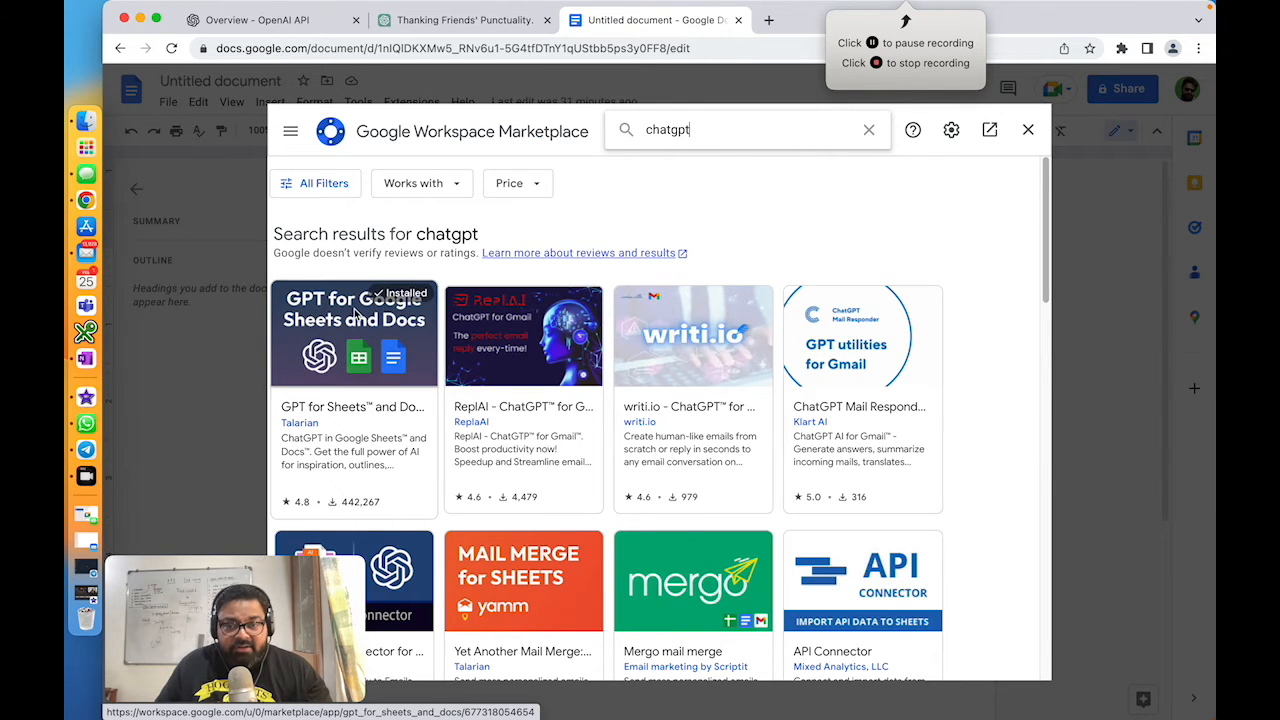
pyautogui.click(1026, 130)
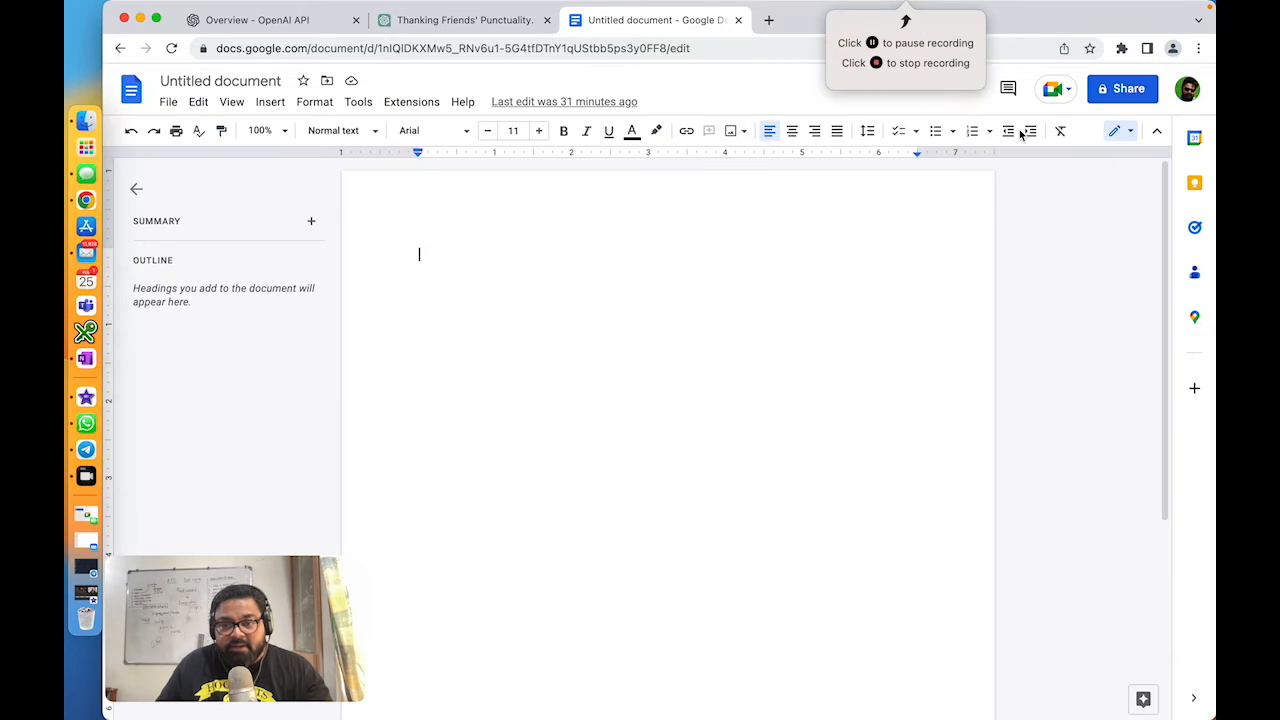
# Step: Launch the GPT for Sheets and Docs sidebar in the document
pyautogui.click(411, 102)
pyautogui.moveTo(440, 200)
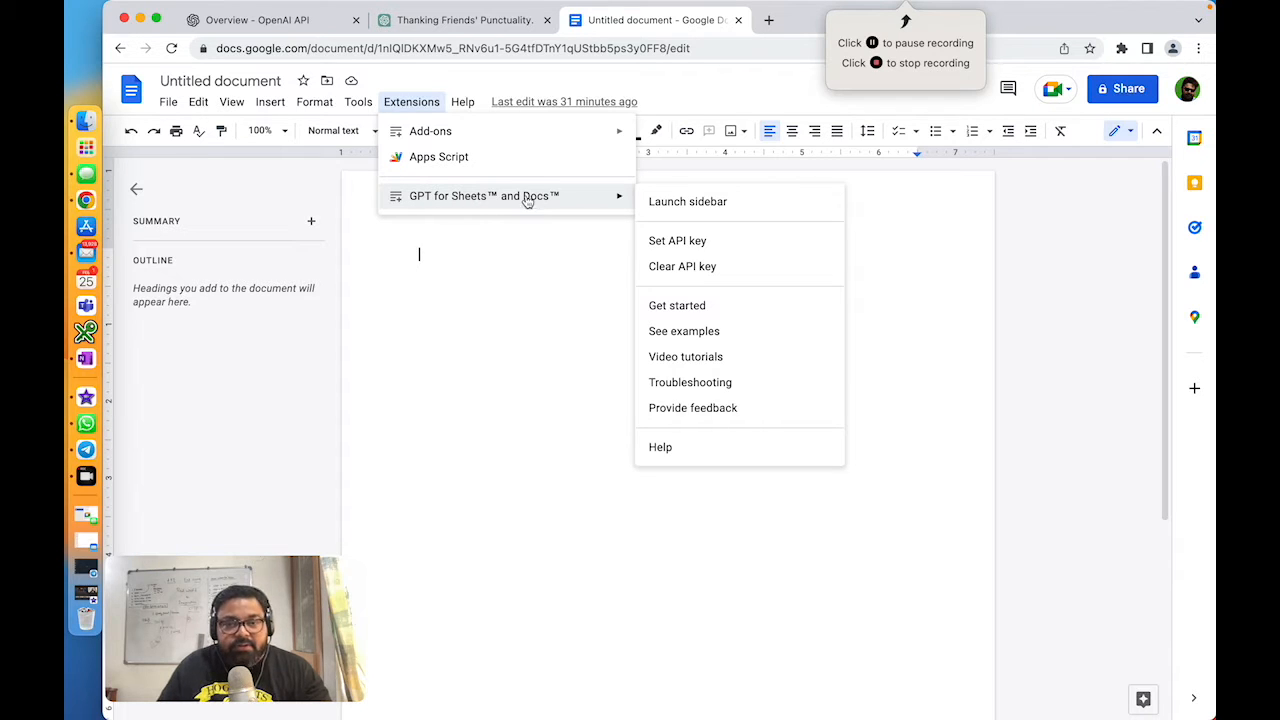
pyautogui.click(699, 206)
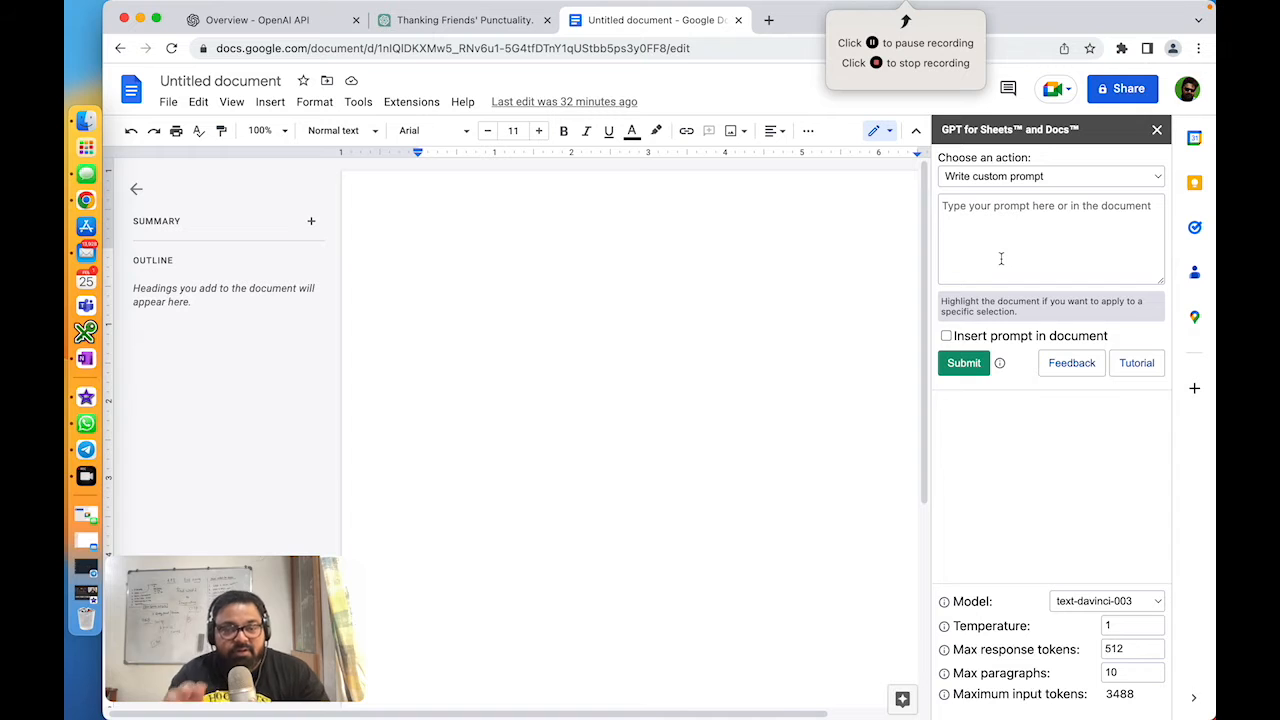
pyautogui.click(411, 102)
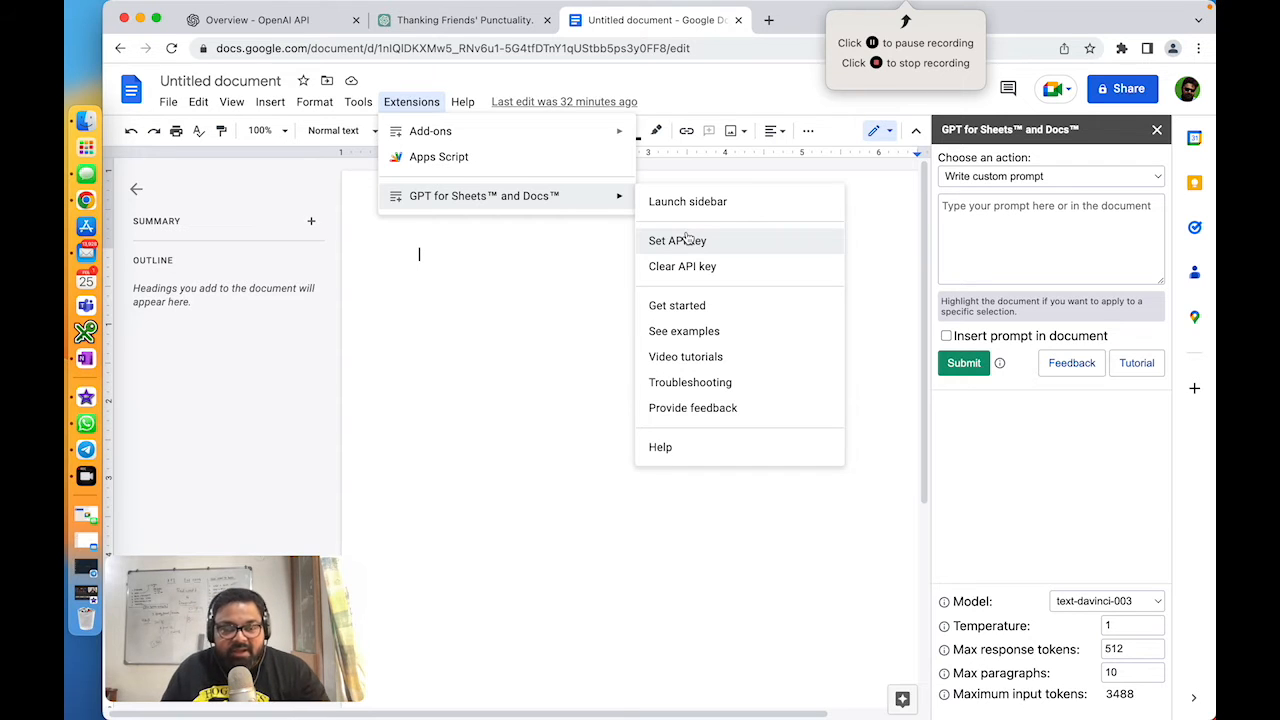
pyautogui.click(494, 271)
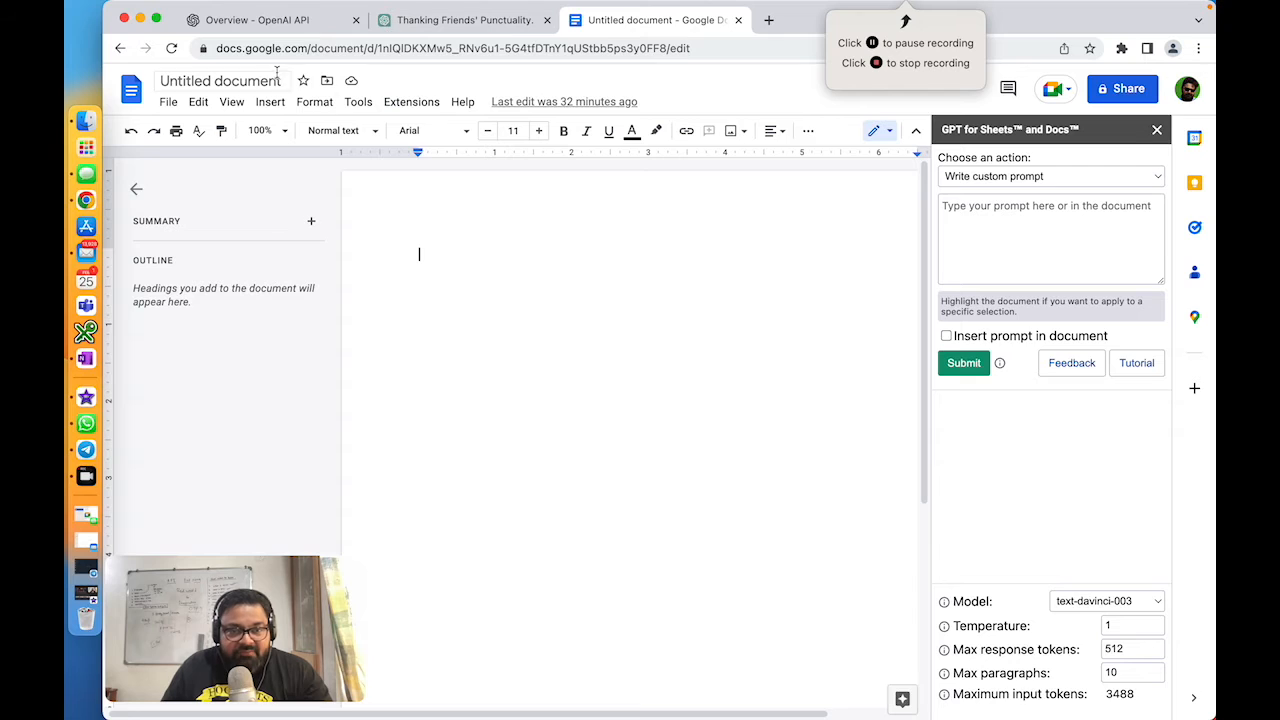
# Step: Switch to the OpenAI platform, generate a new secret API key for the account and copy it
pyautogui.click(262, 24)
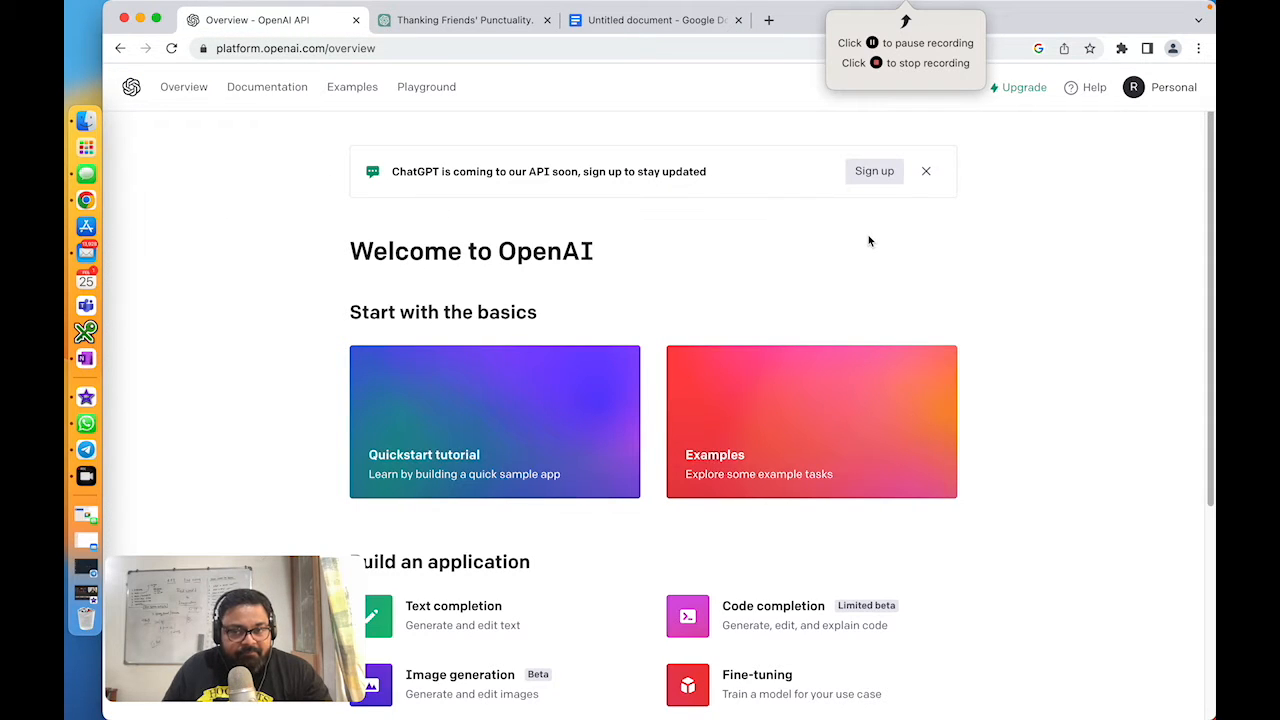
pyautogui.click(1163, 95)
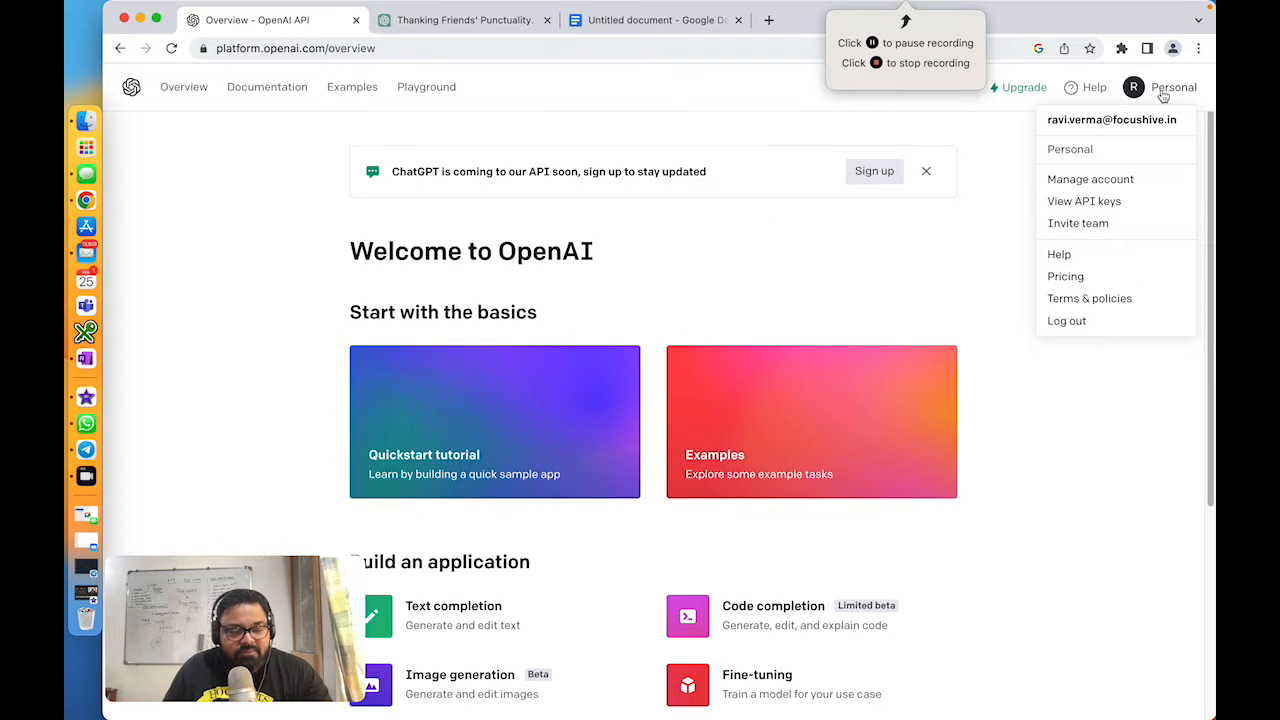
pyautogui.click(1082, 203)
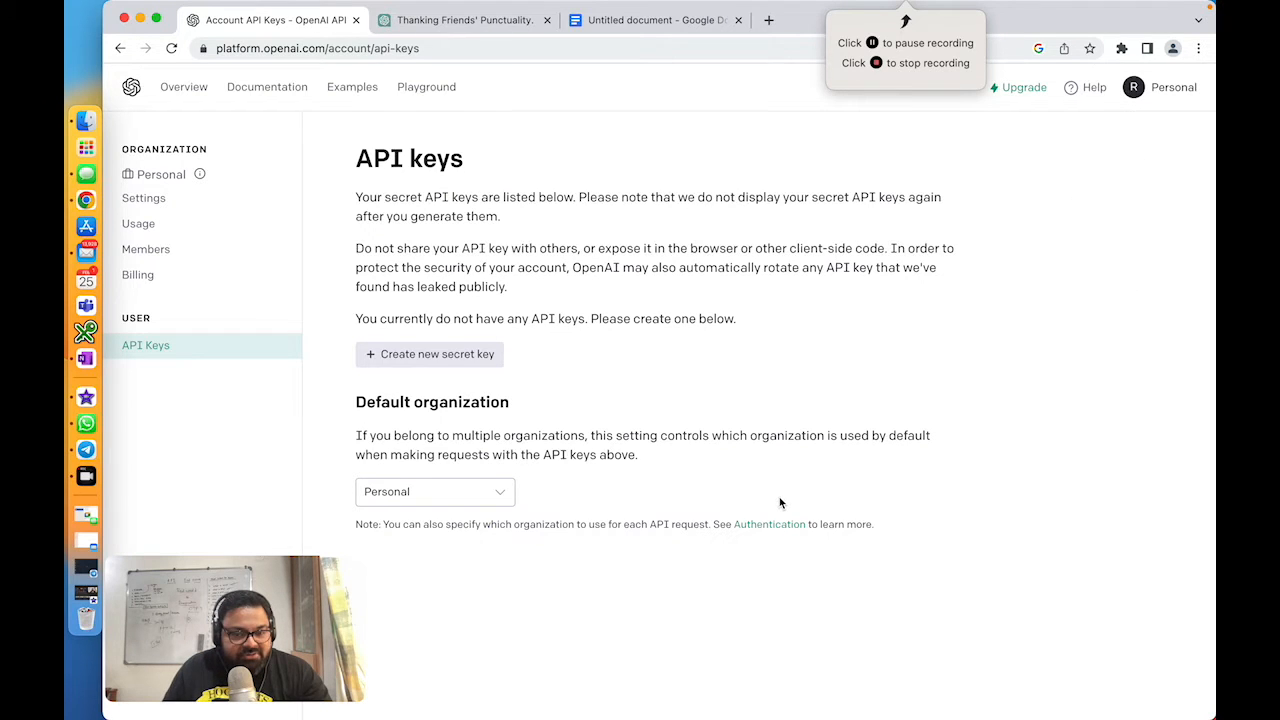
pyautogui.click(414, 357)
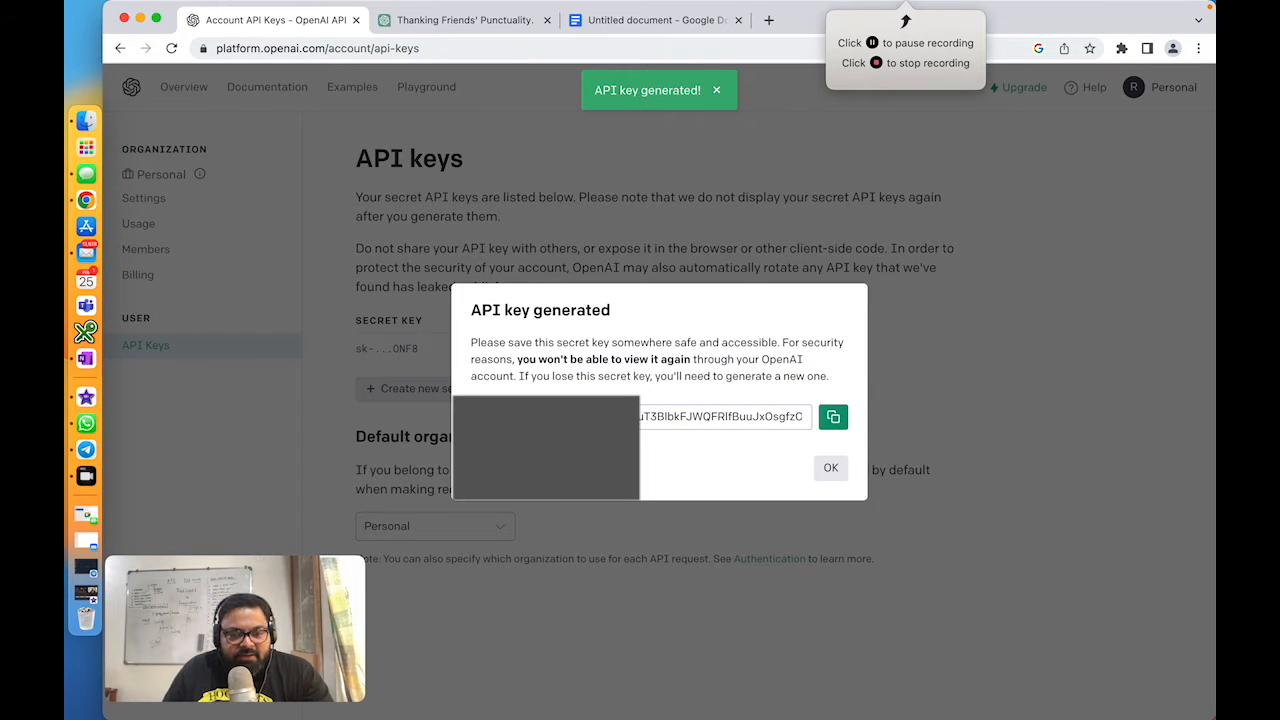
pyautogui.click(831, 419)
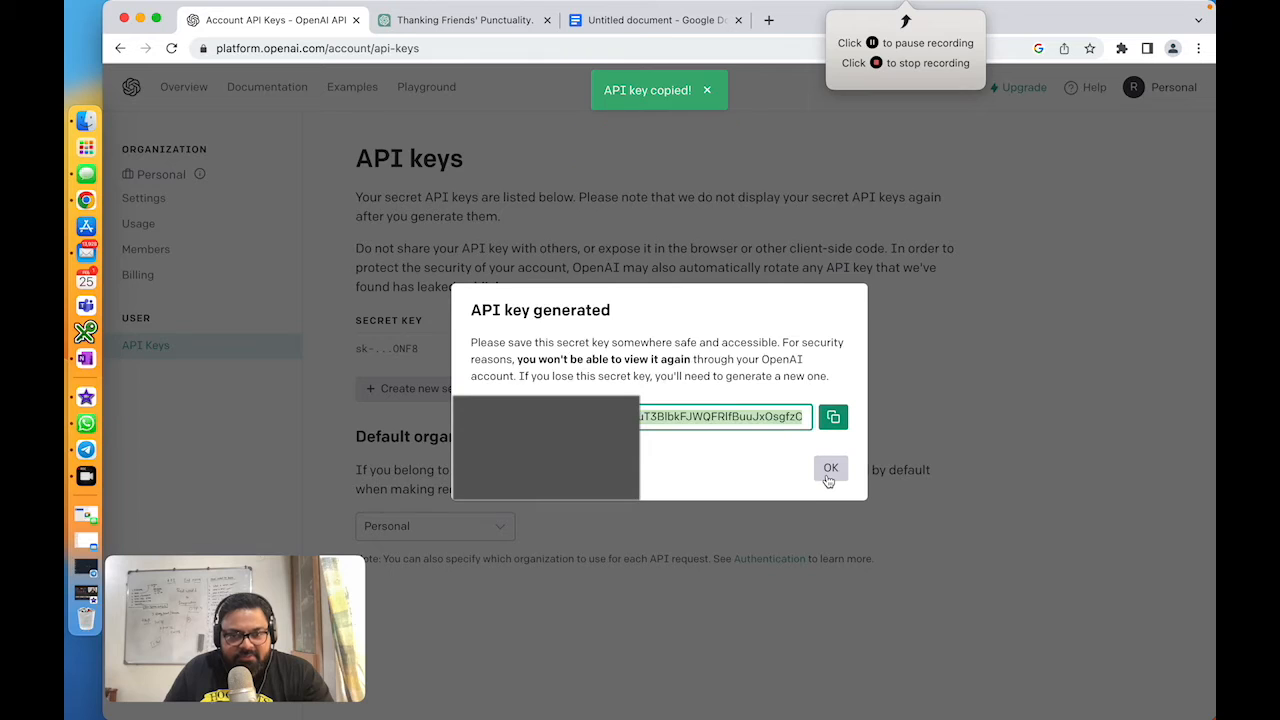
pyautogui.click(828, 472)
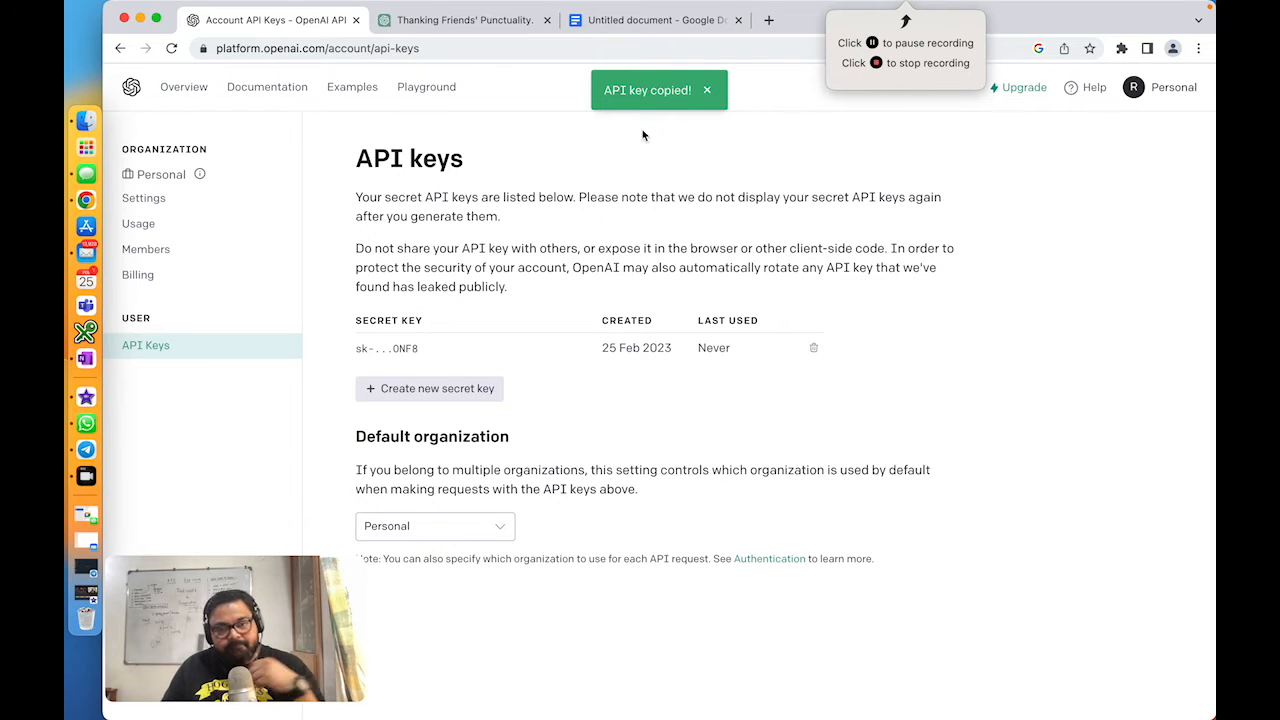
# Step: Return to the Google Docs document and paste, check and save the OpenAI API key for GPT for Sheets and Docs
pyautogui.click(643, 20)
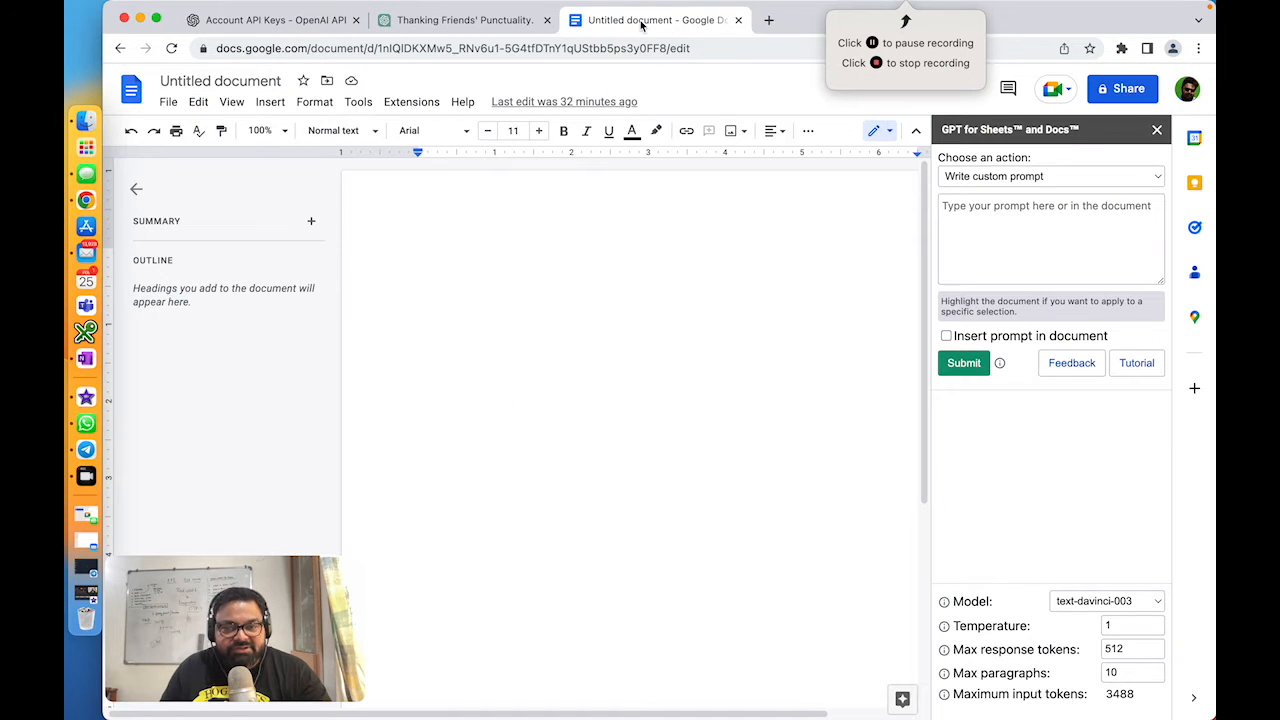
pyautogui.click(405, 102)
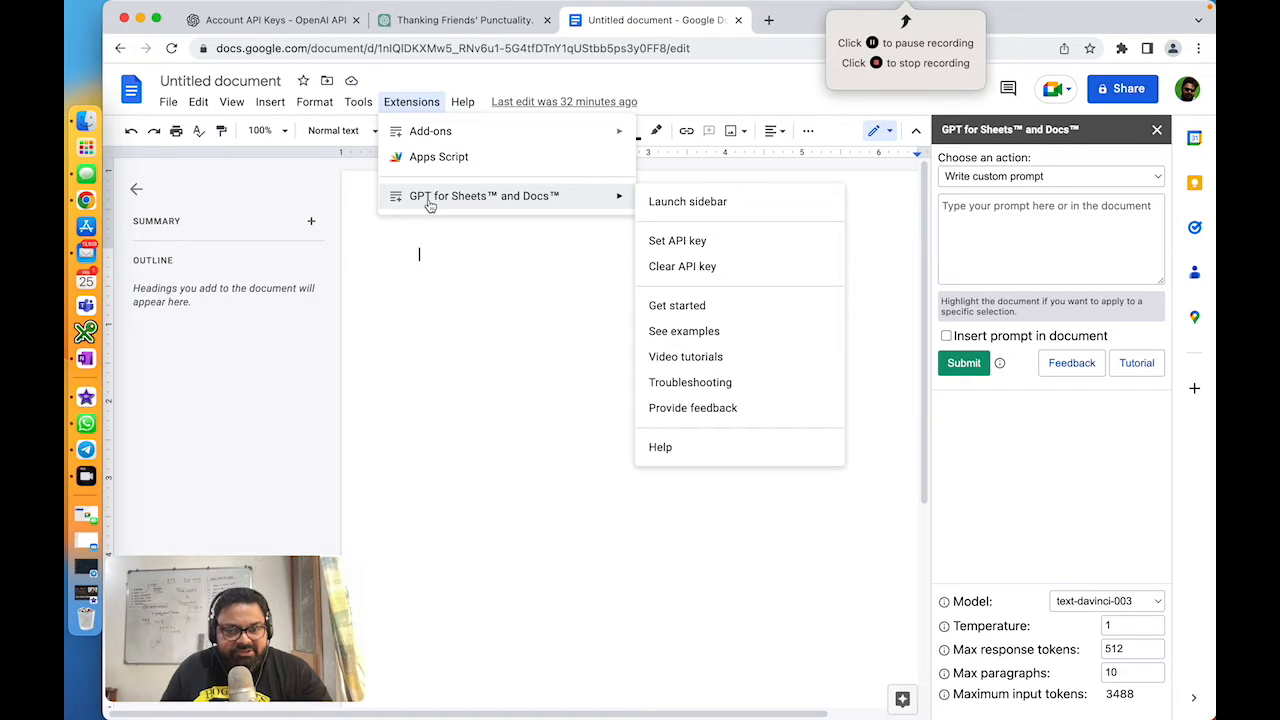
pyautogui.click(670, 247)
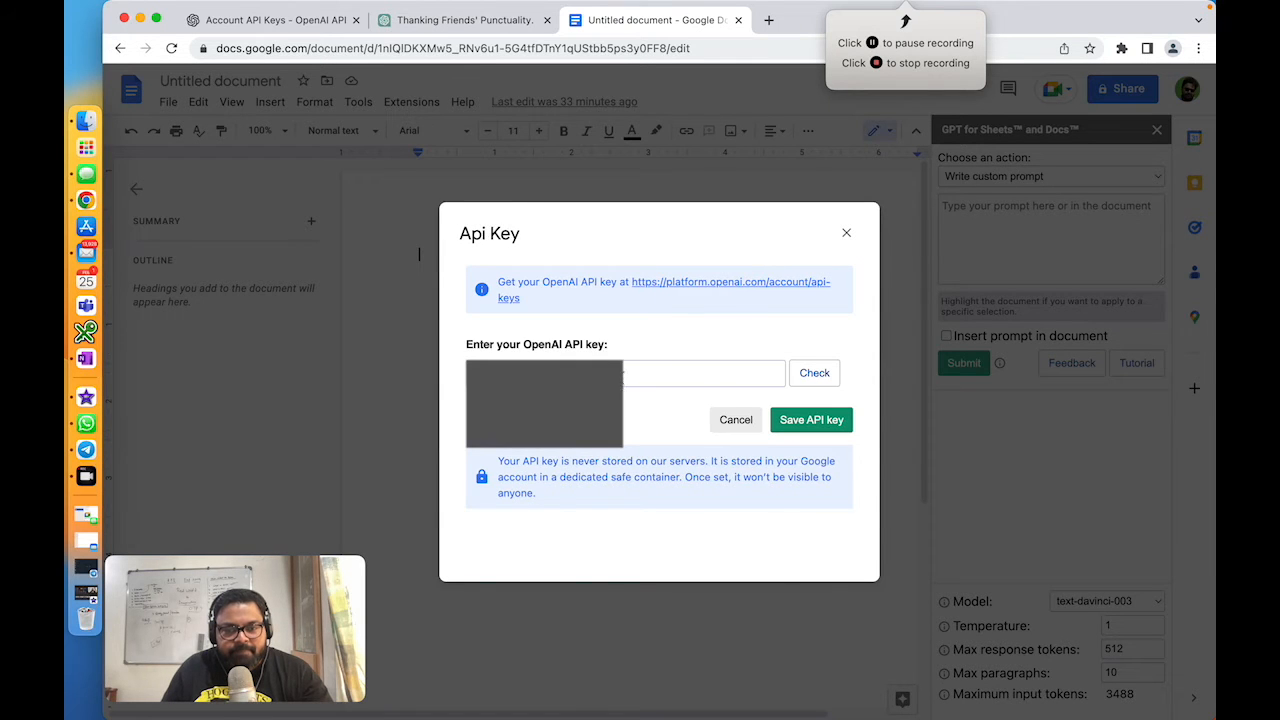
pyautogui.rightClick(622, 374)
pyautogui.click(646, 486)
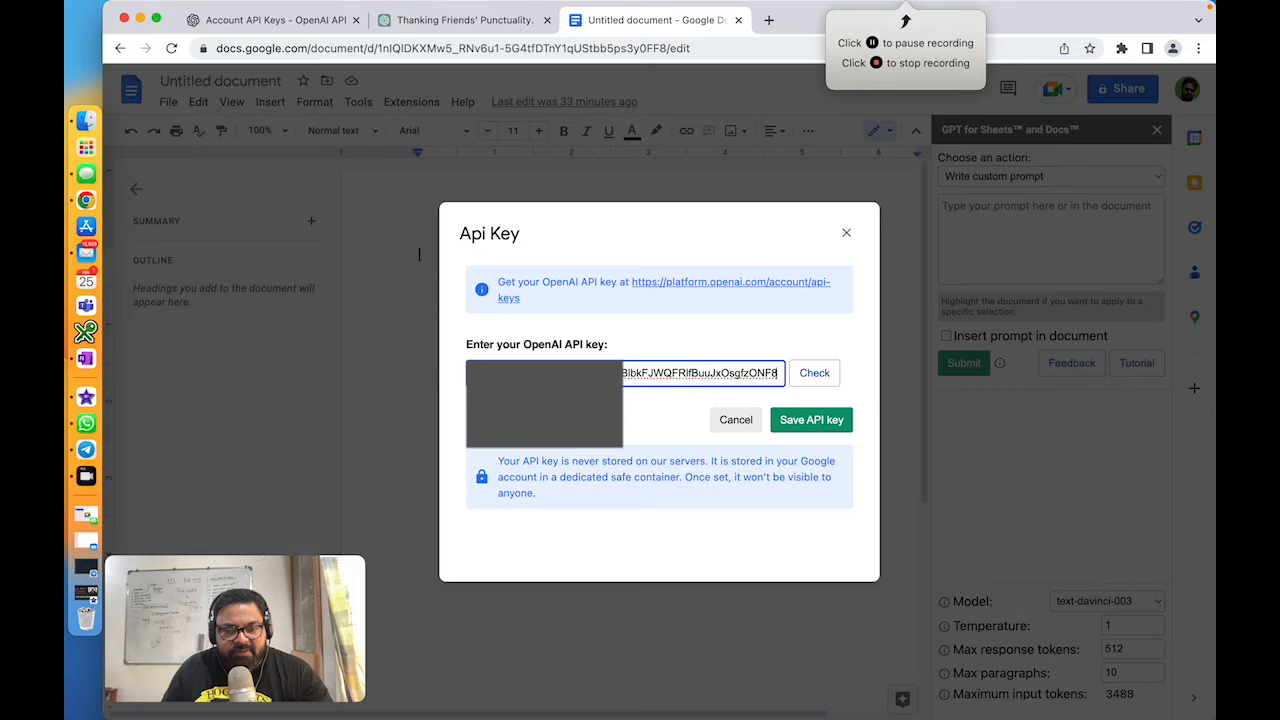
pyautogui.click(831, 383)
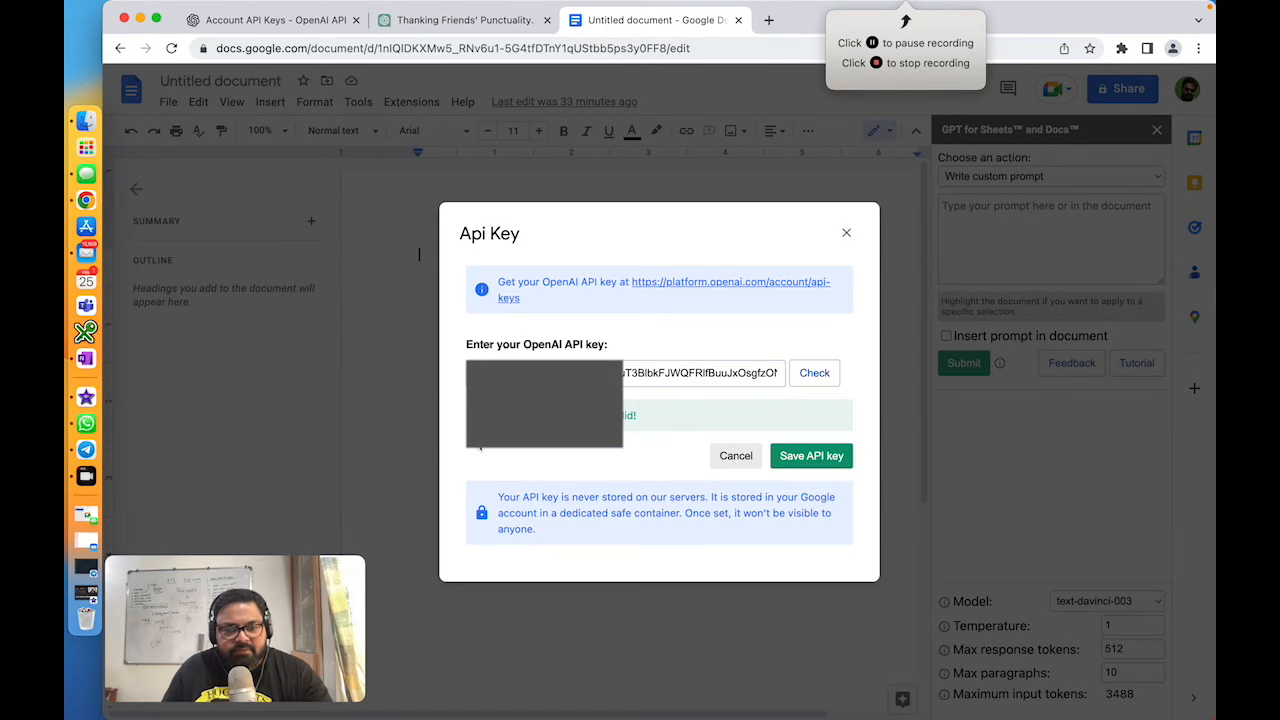
pyautogui.click(808, 462)
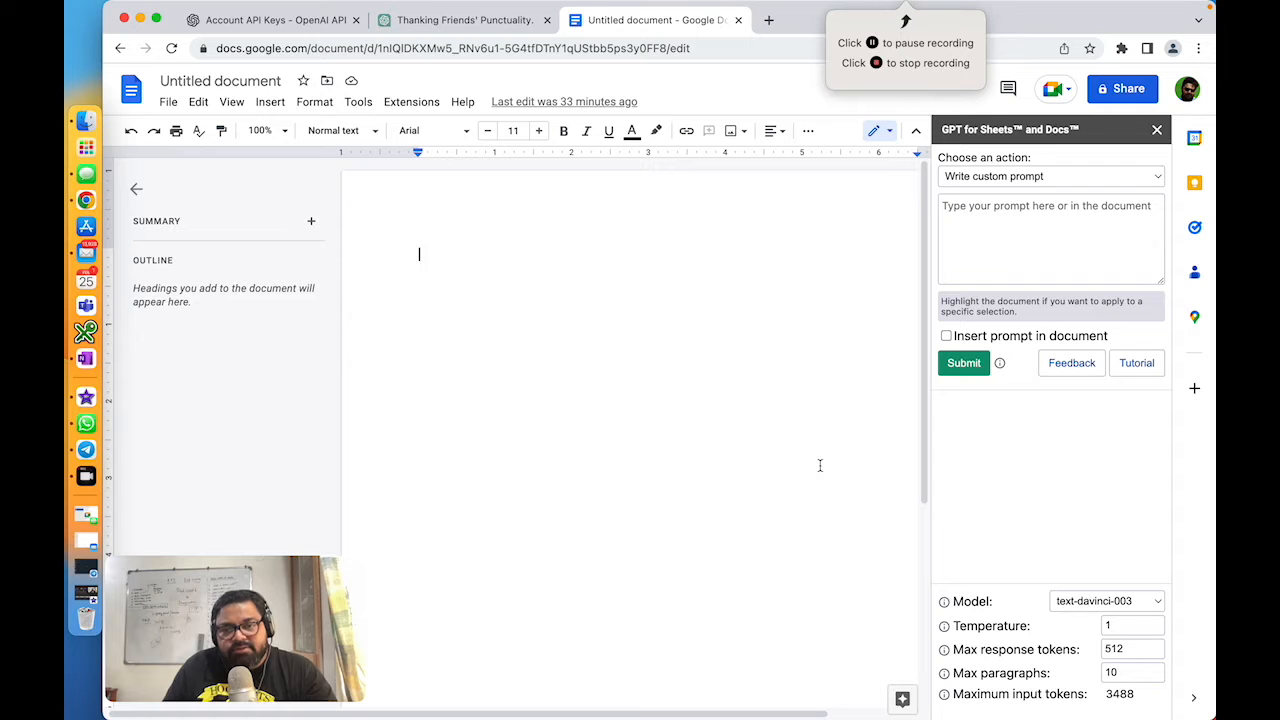
# Step: Open a blank Google Sheets spreadsheet in a separate browser tab
pyautogui.click(769, 20)
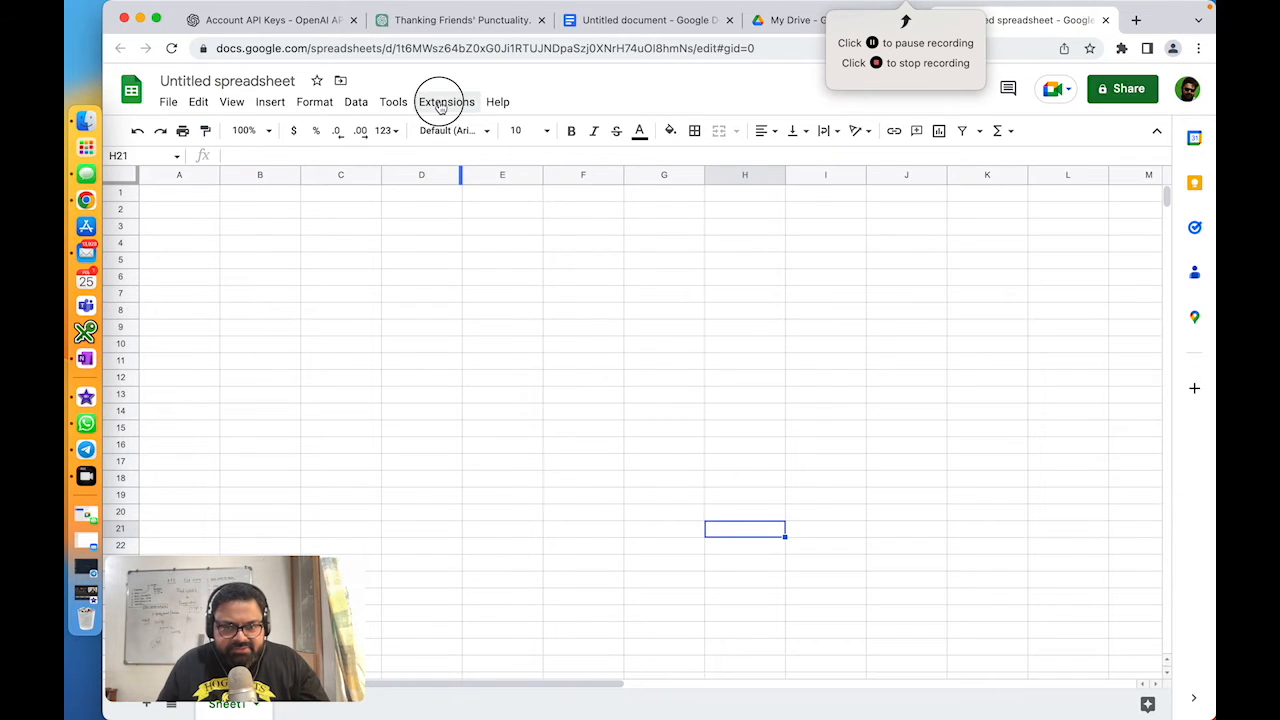
# Step: Enter the OpenAI API key for GPT for Sheets and Docs in the spreadsheet, check it and save it
pyautogui.click(440, 104)
pyautogui.moveTo(447, 261)
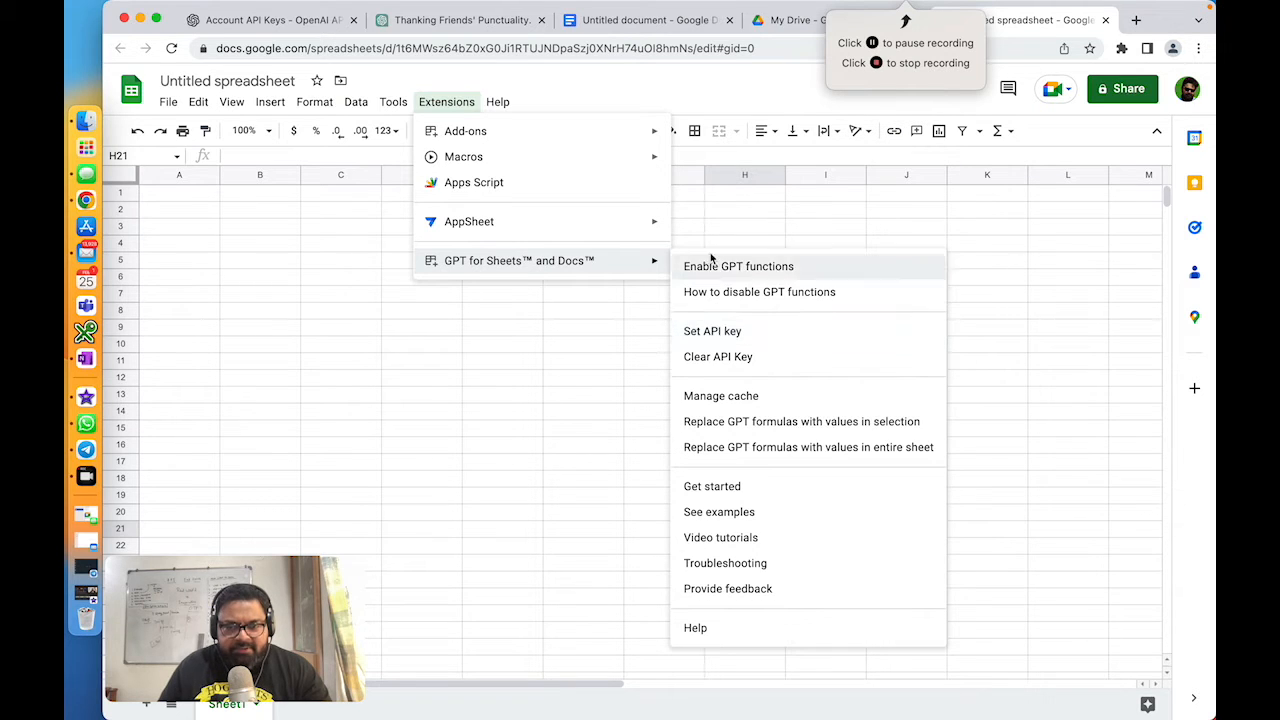
pyautogui.click(701, 330)
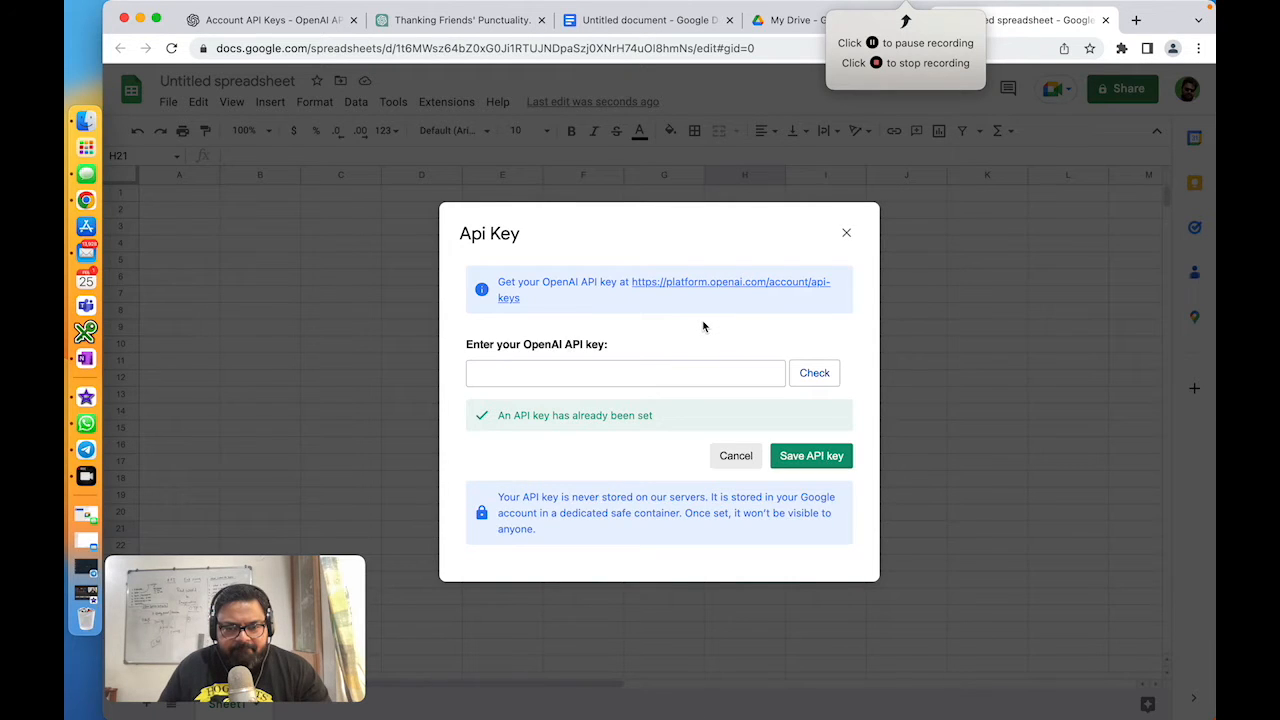
pyautogui.click(638, 371)
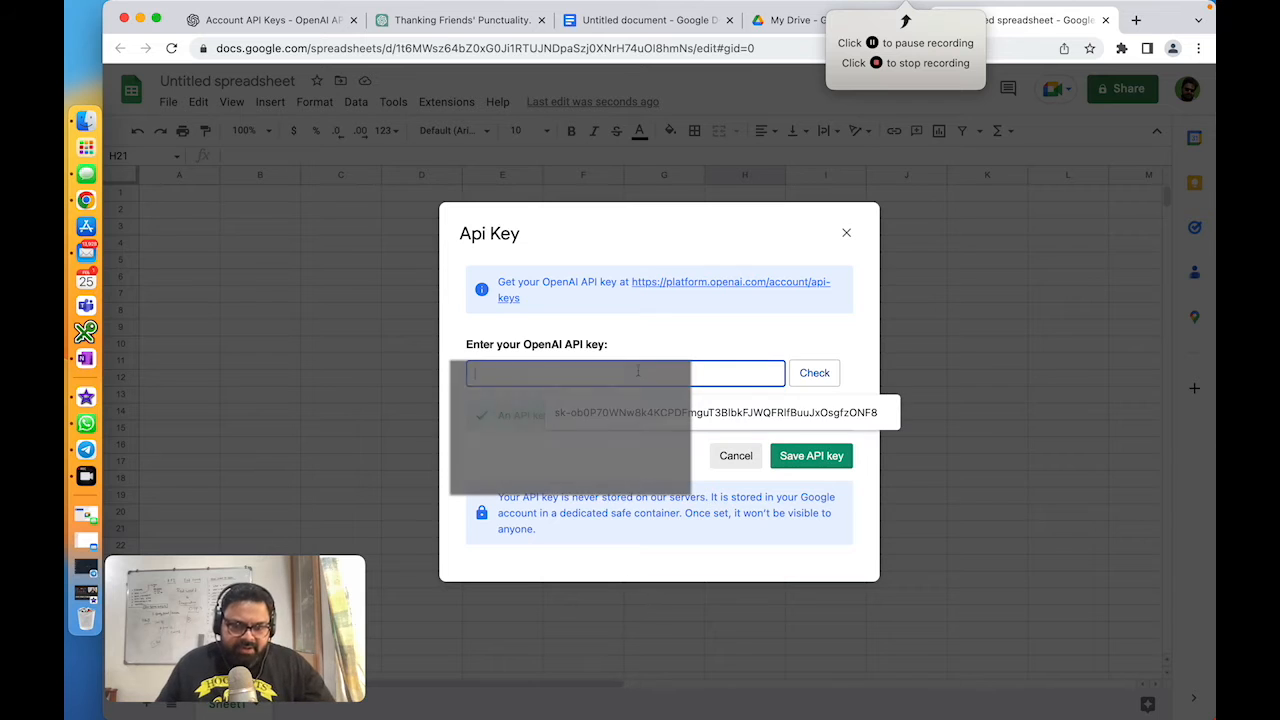
pyautogui.press('Down')
pyautogui.press('Return')
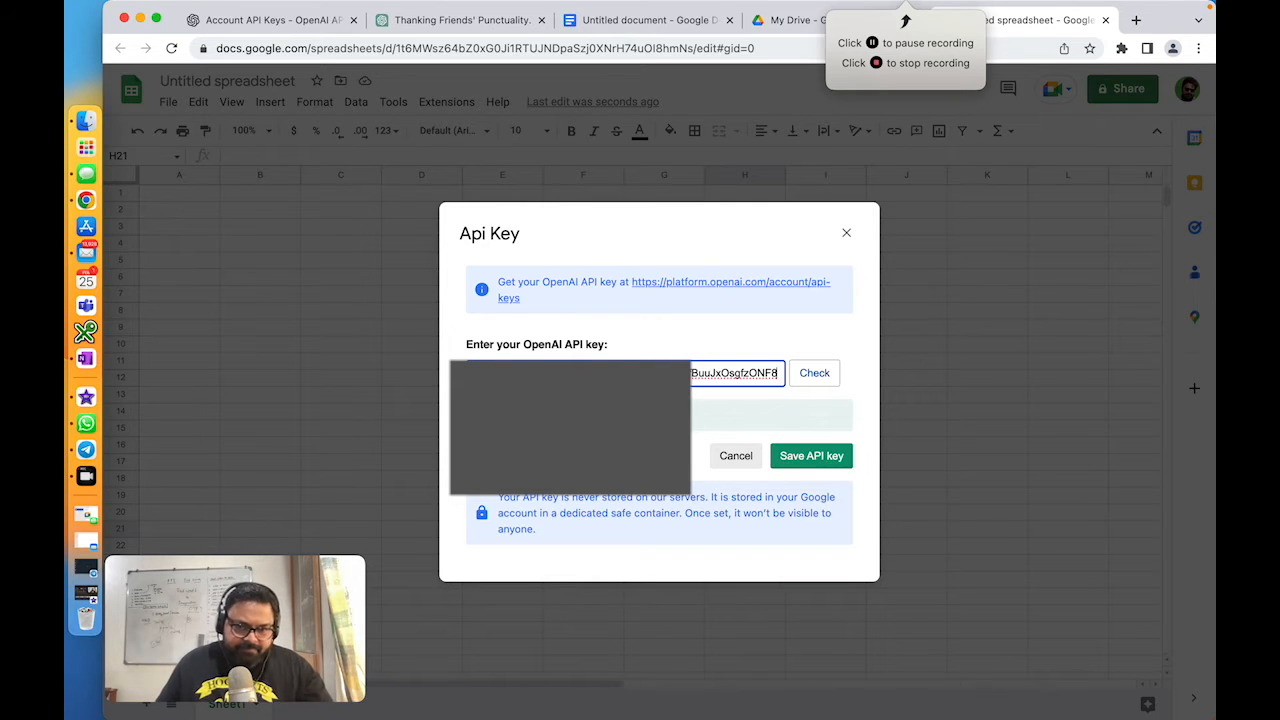
pyautogui.click(810, 374)
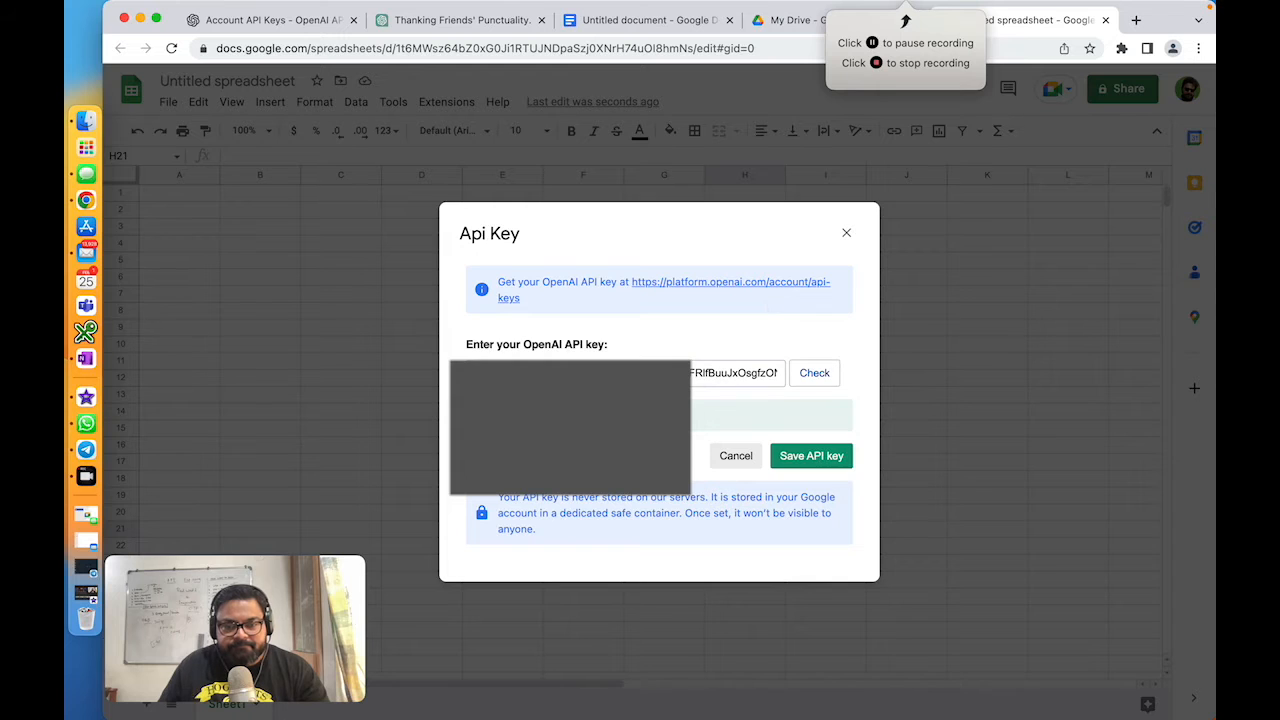
pyautogui.click(820, 459)
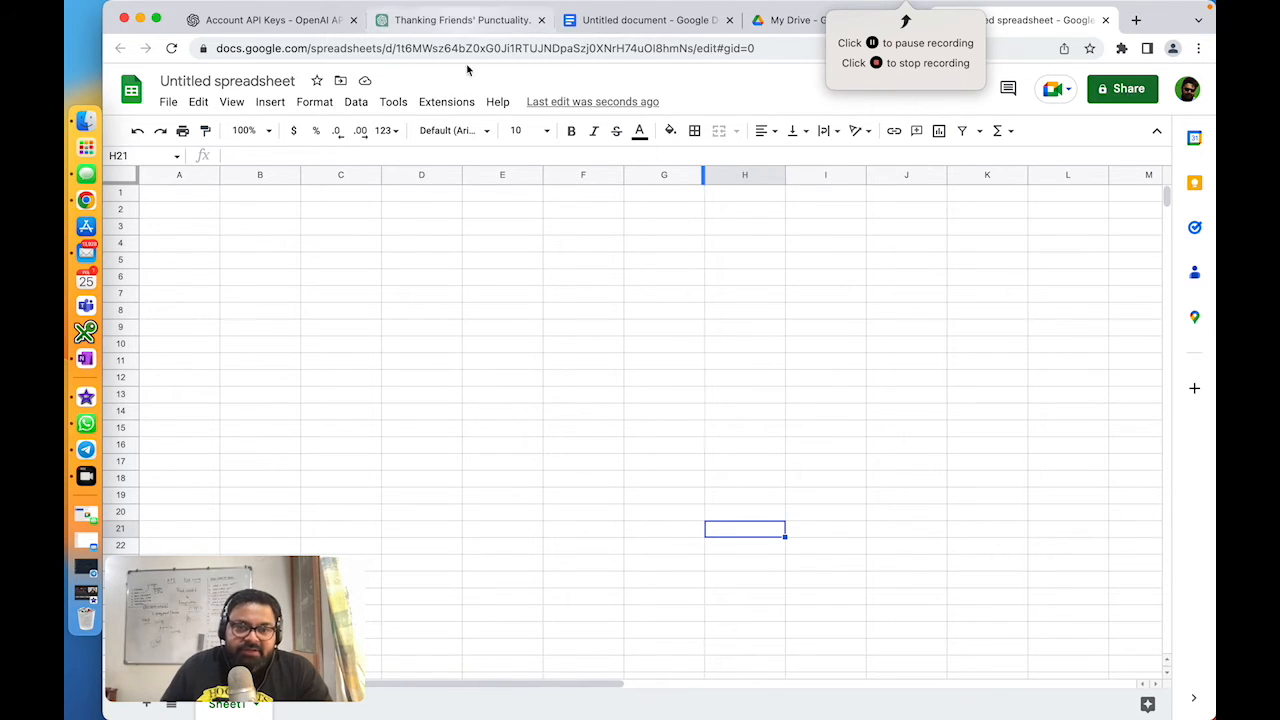
# Step: Enable the GPT functions of GPT for Sheets and Docs in the spreadsheet and acknowledge the dialog
pyautogui.click(438, 101)
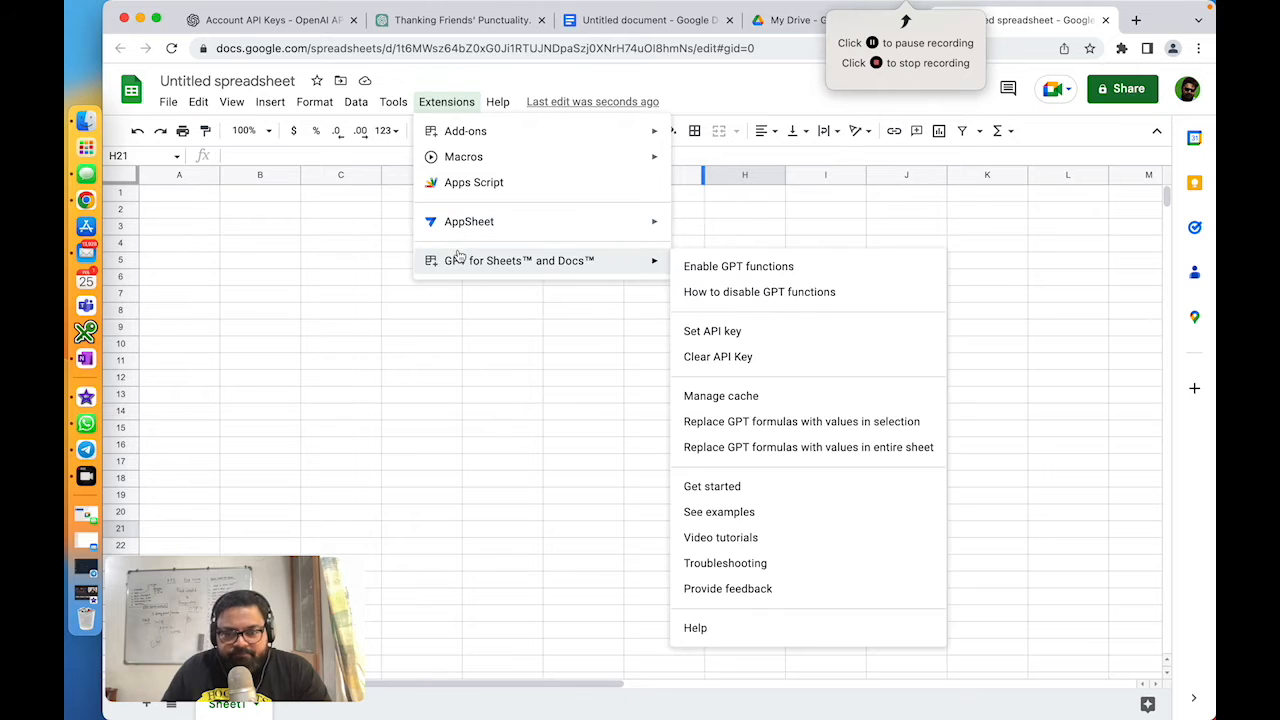
pyautogui.click(727, 272)
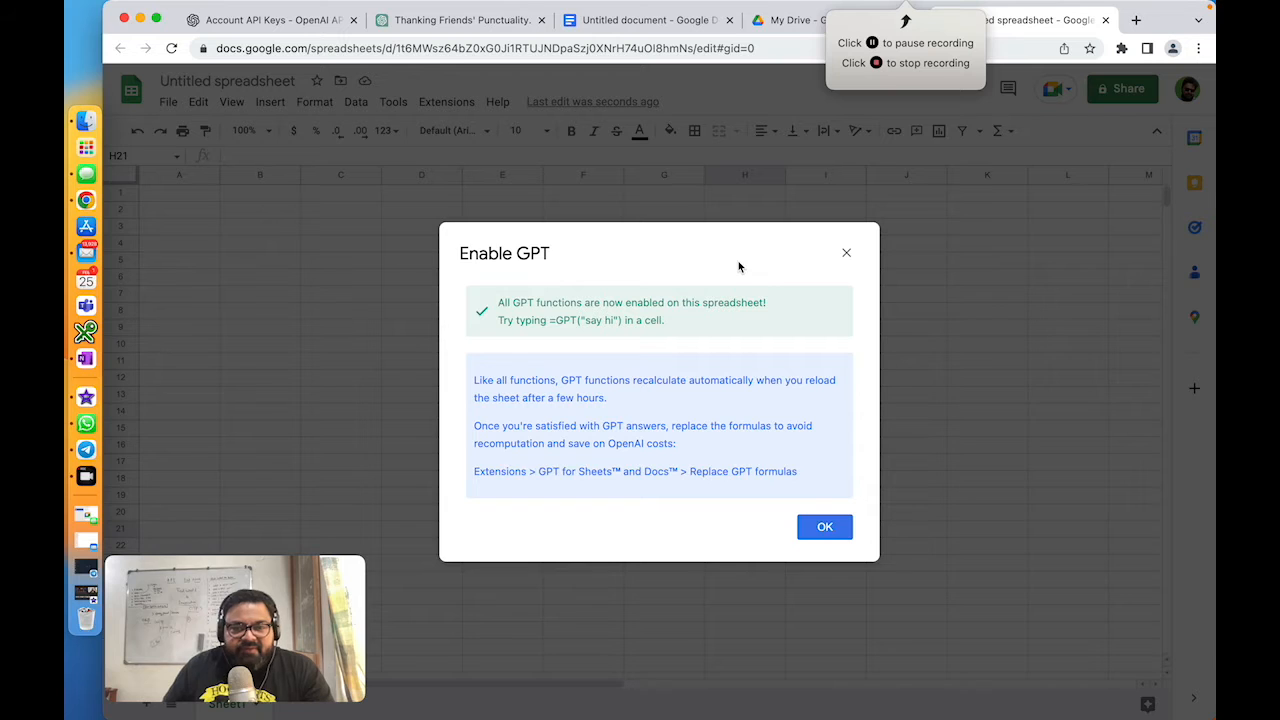
pyautogui.click(826, 524)
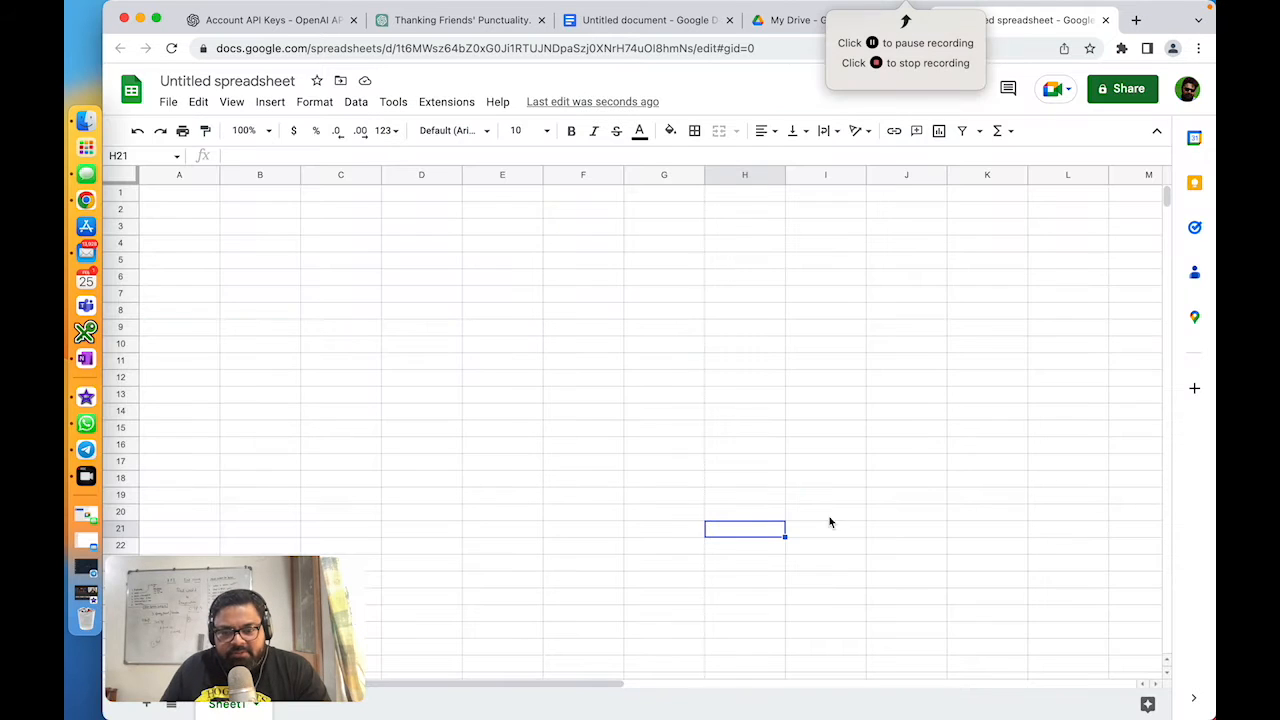
# Step: Enter the formula =gpt(hello) in cell C3
pyautogui.click(373, 238)
pyautogui.click(368, 230)
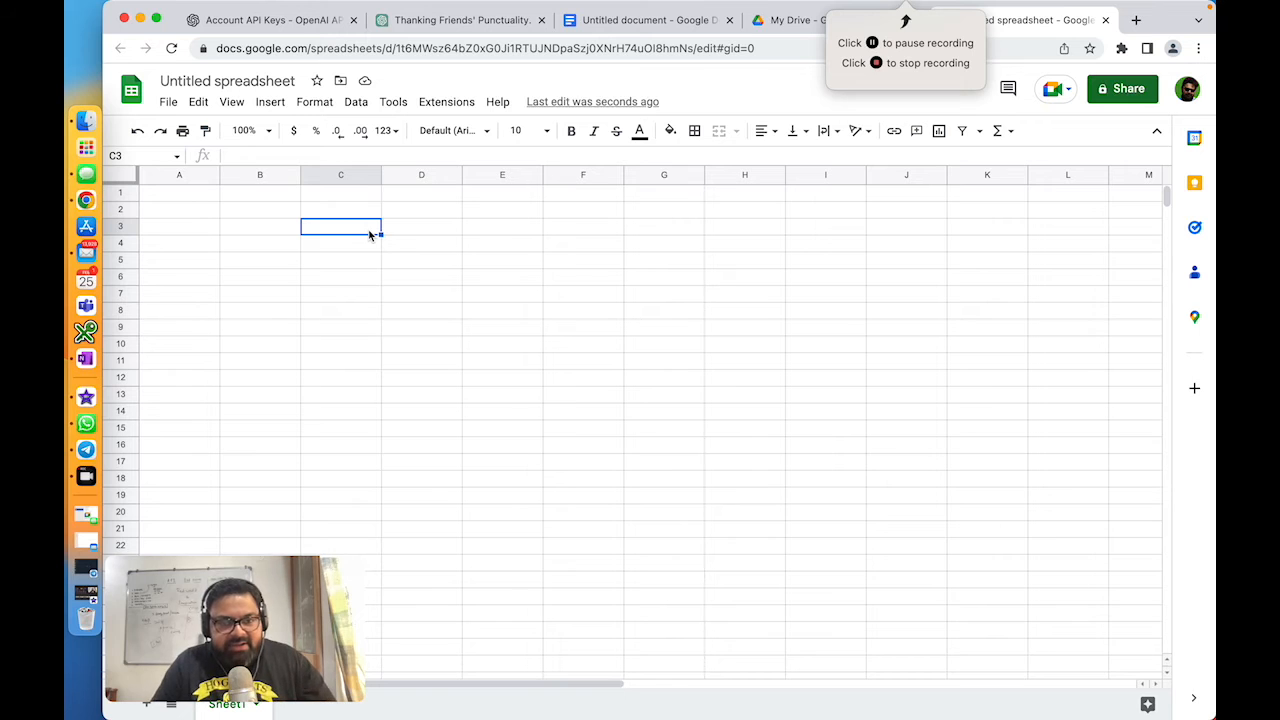
pyautogui.write('=')
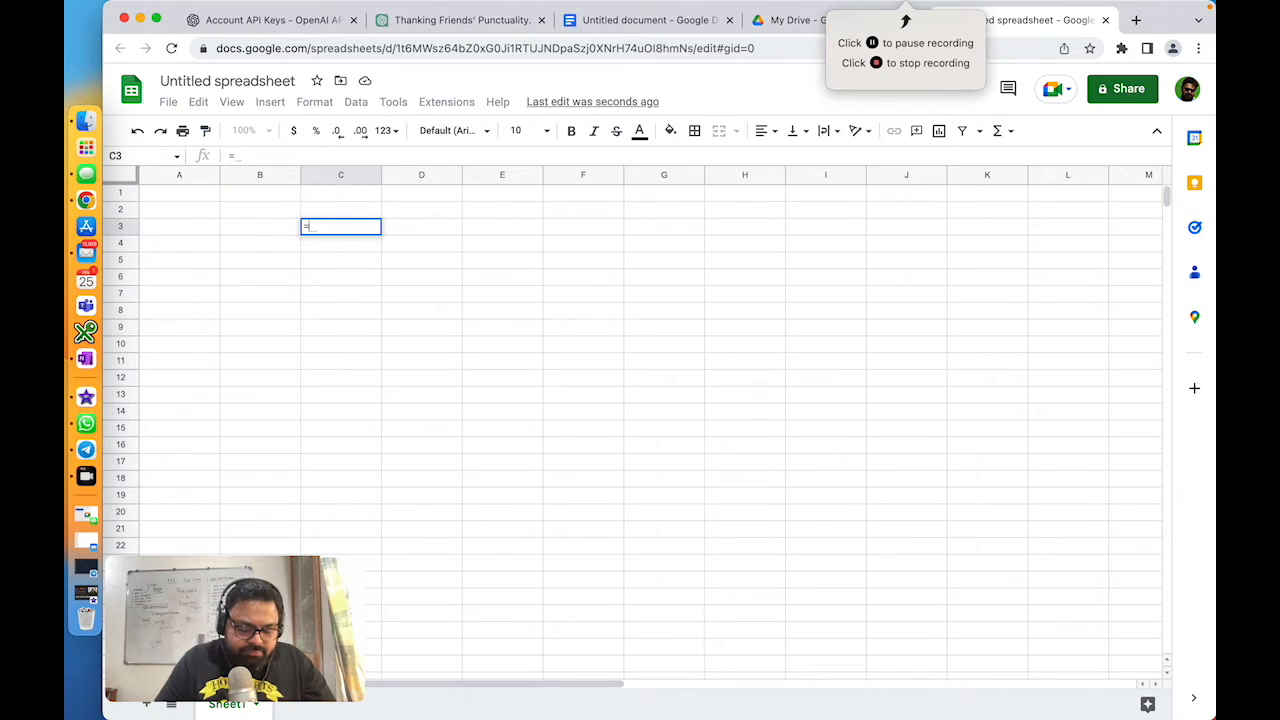
pyautogui.write('gpt')
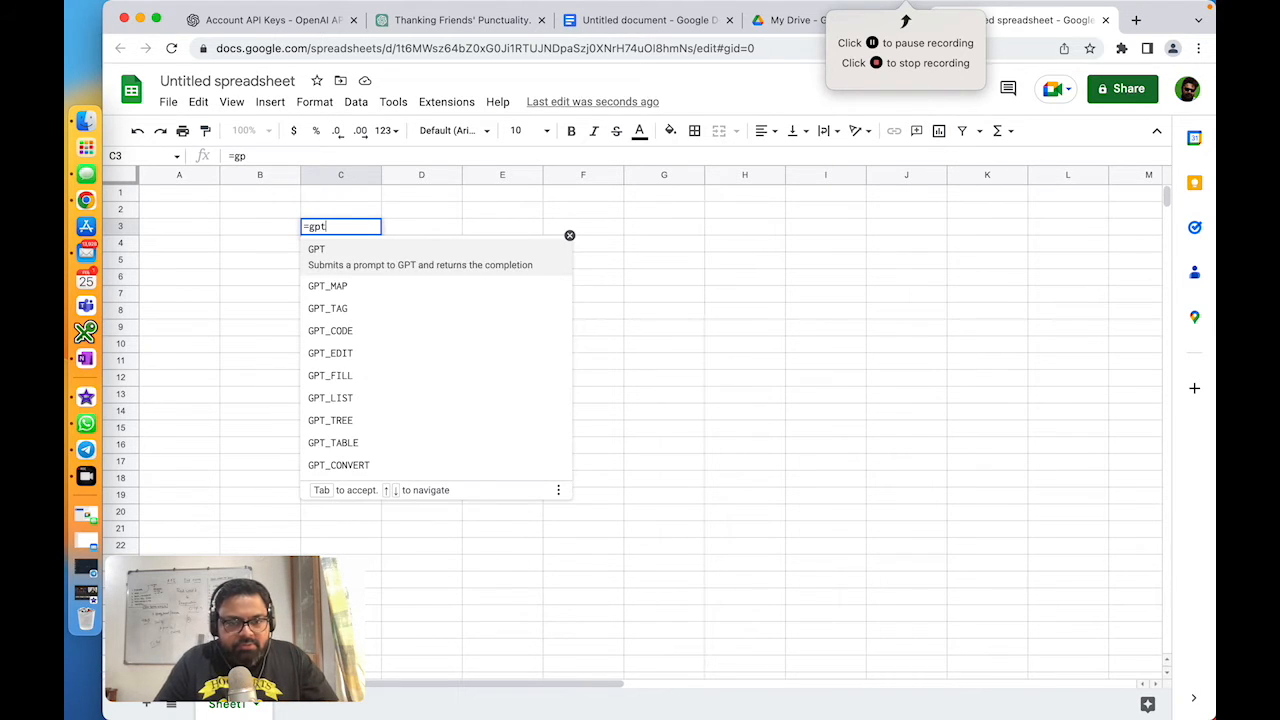
pyautogui.write('(')
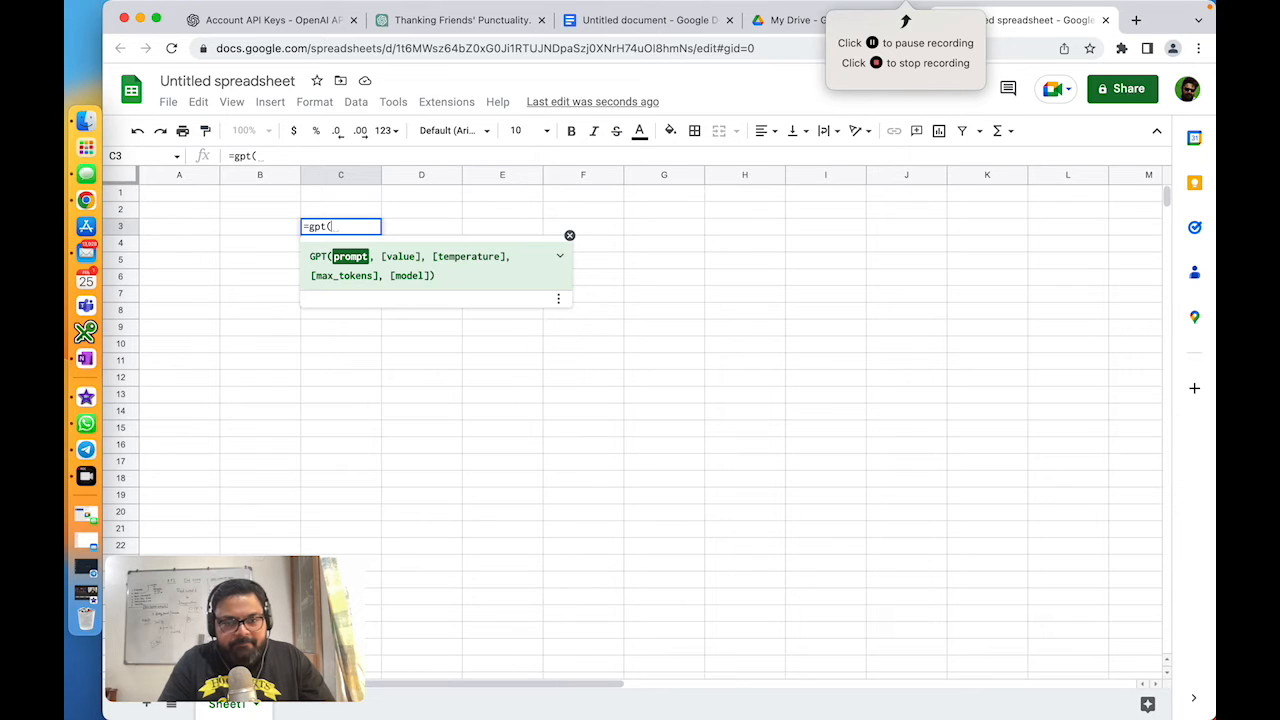
pyautogui.write('hello')
pyautogui.press('Return')
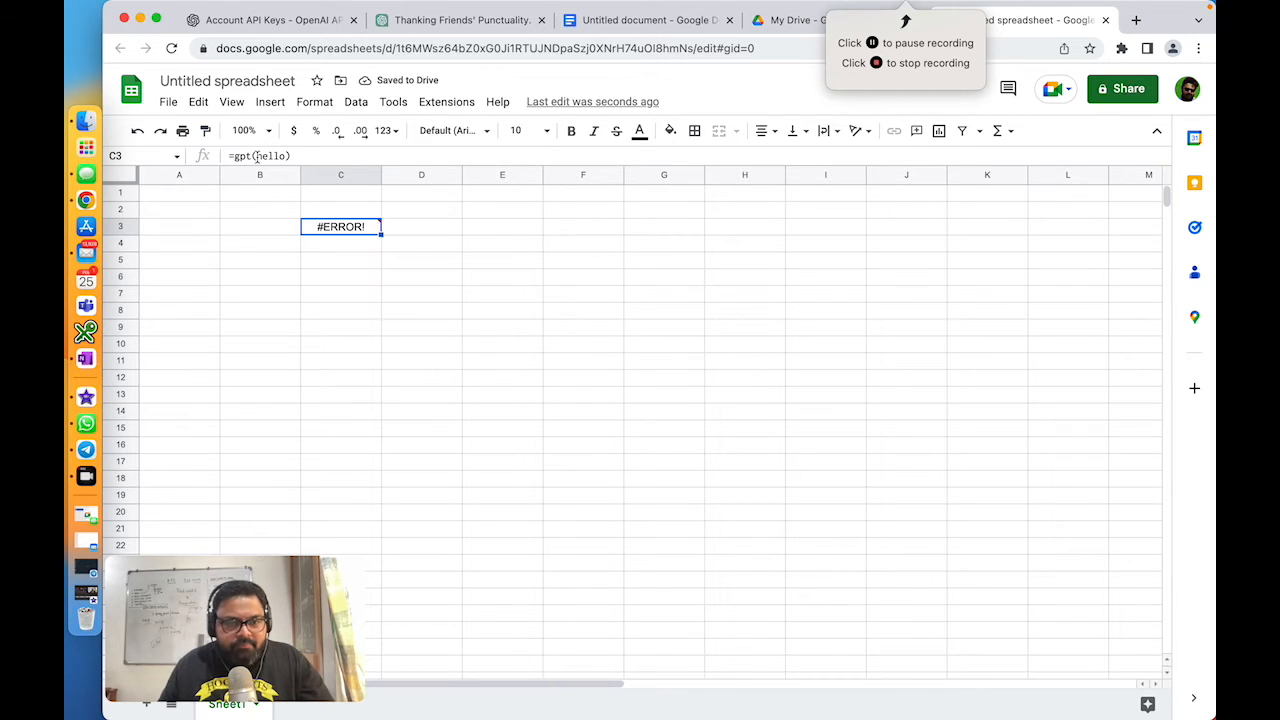
# Step: Enclose the prompt in cell C3's formula in double quotes so it reads =gpt("hello")
pyautogui.click(260, 156)
pyautogui.write('"')
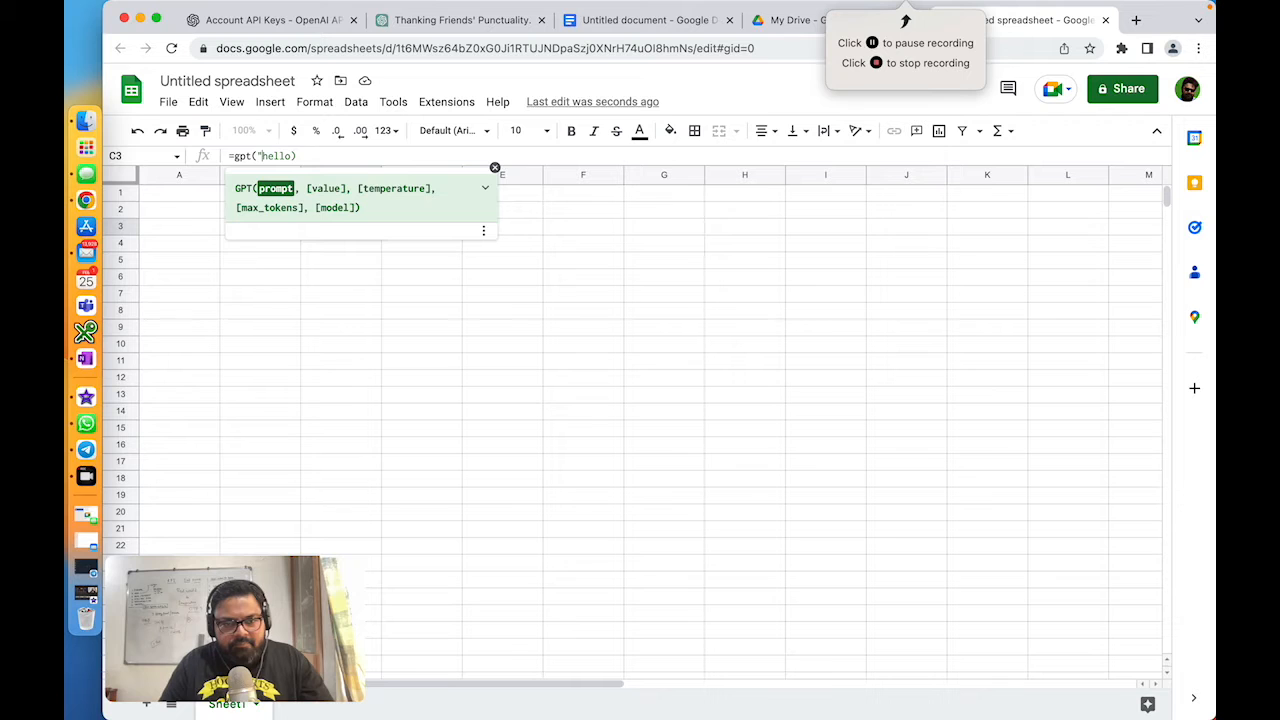
pyautogui.write('"')
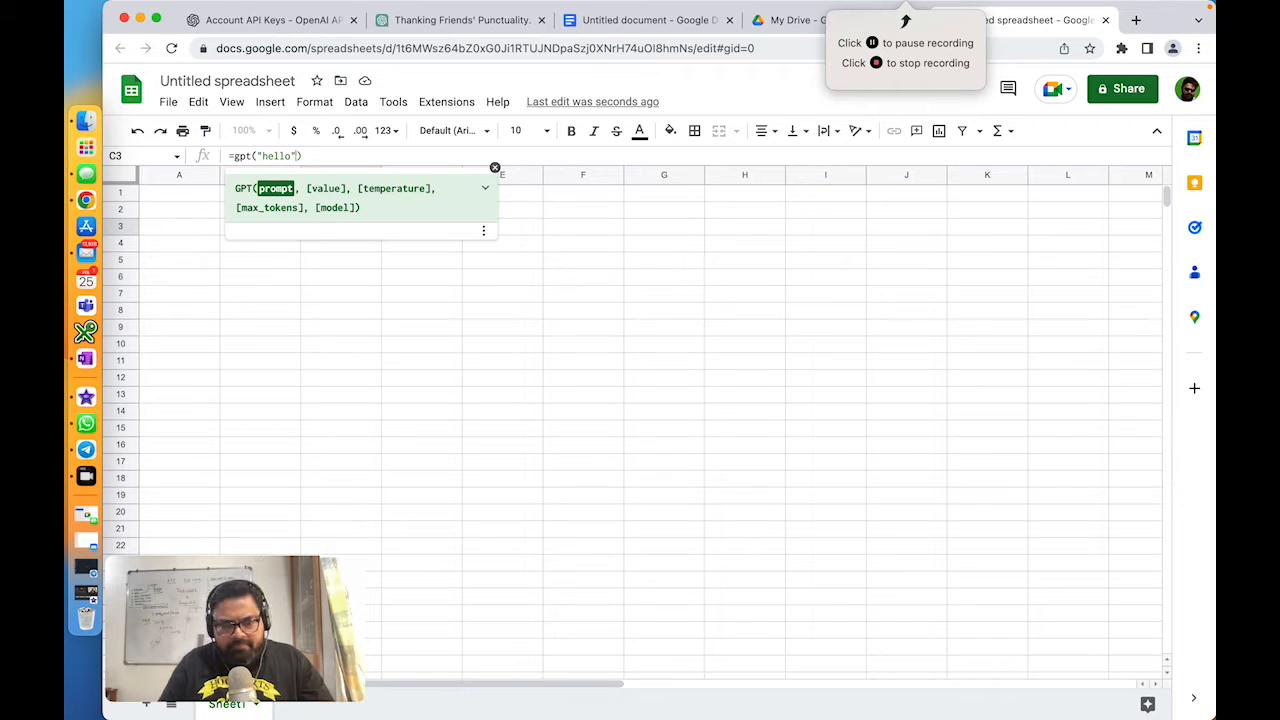
pyautogui.press('Return')
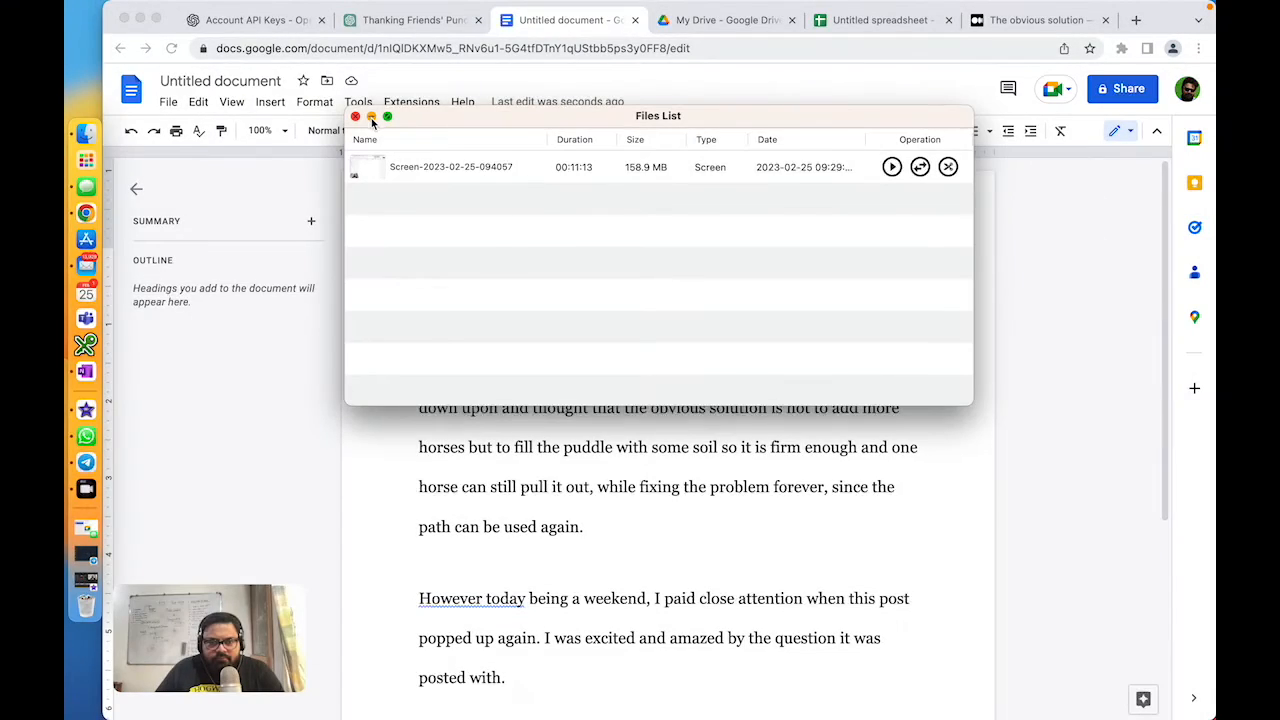
# Step: Minimize the Files List window and view the highlighted source passage in the Medium article, ending back in the Google Docs document
pyautogui.click(371, 118)
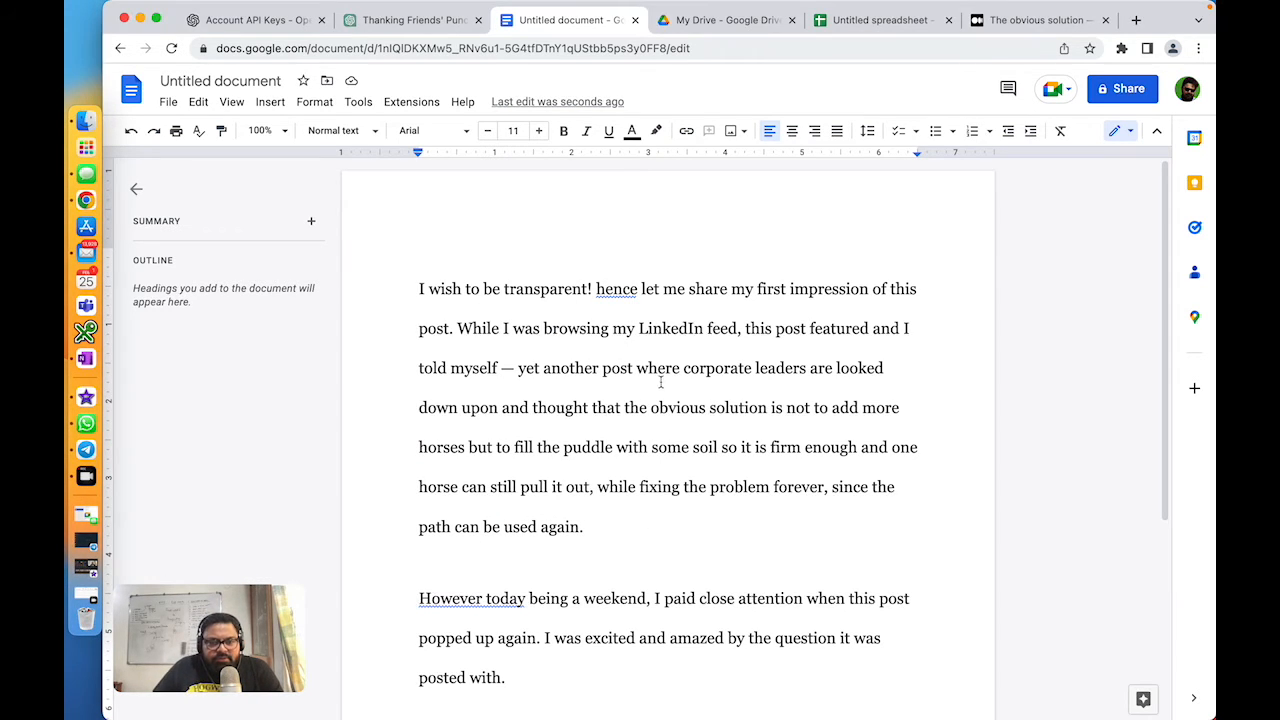
pyautogui.click(1060, 18)
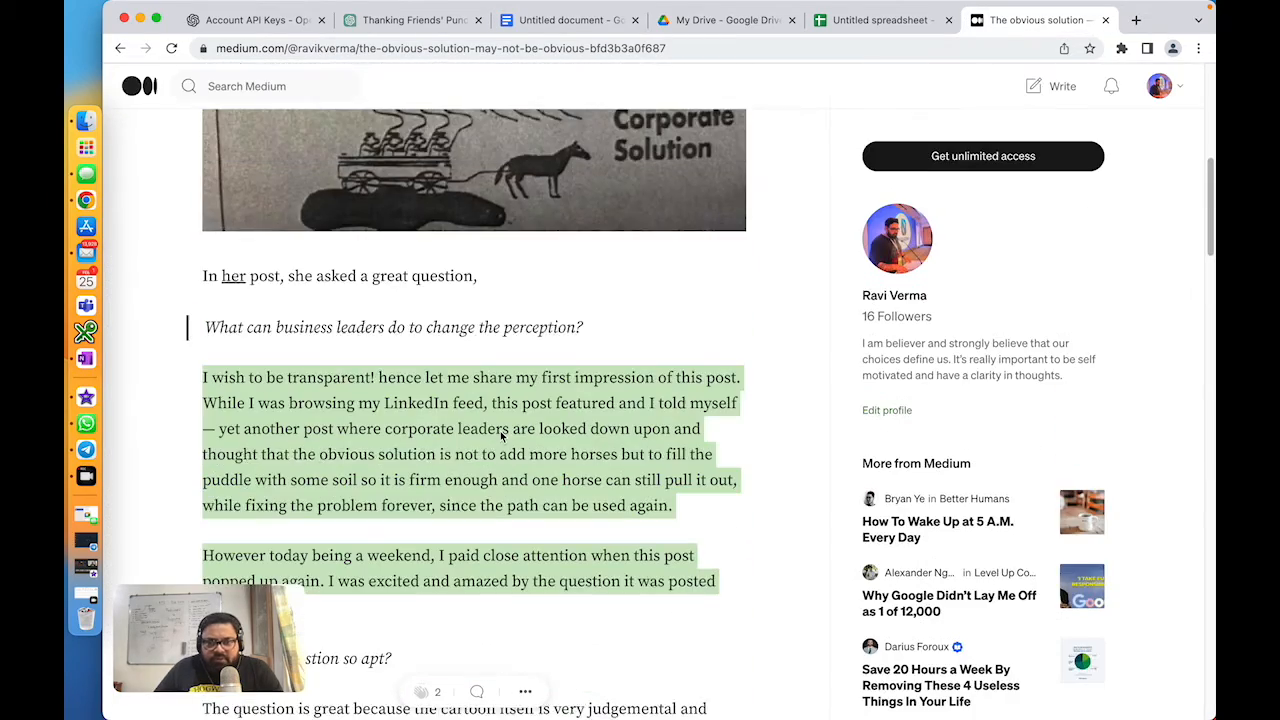
pyautogui.click(540, 24)
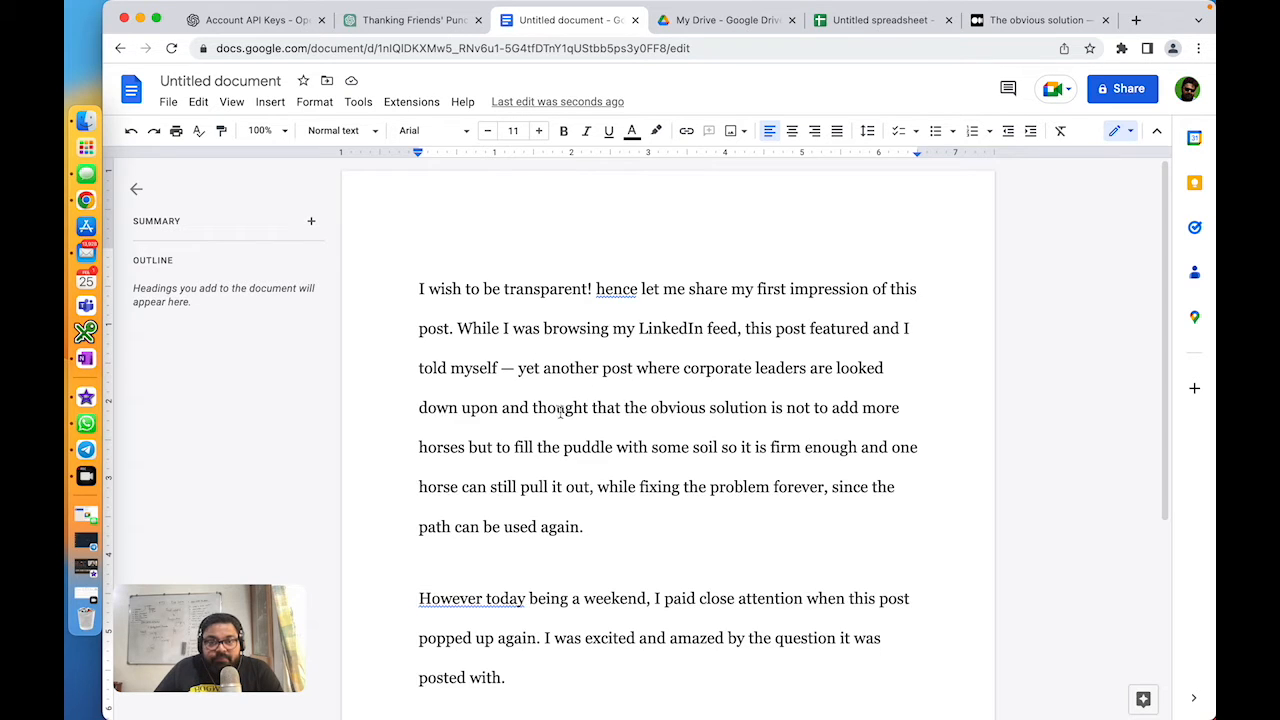
# Step: Launch the GPT for Sheets and Docs sidebar in the document containing the article text
pyautogui.click(408, 102)
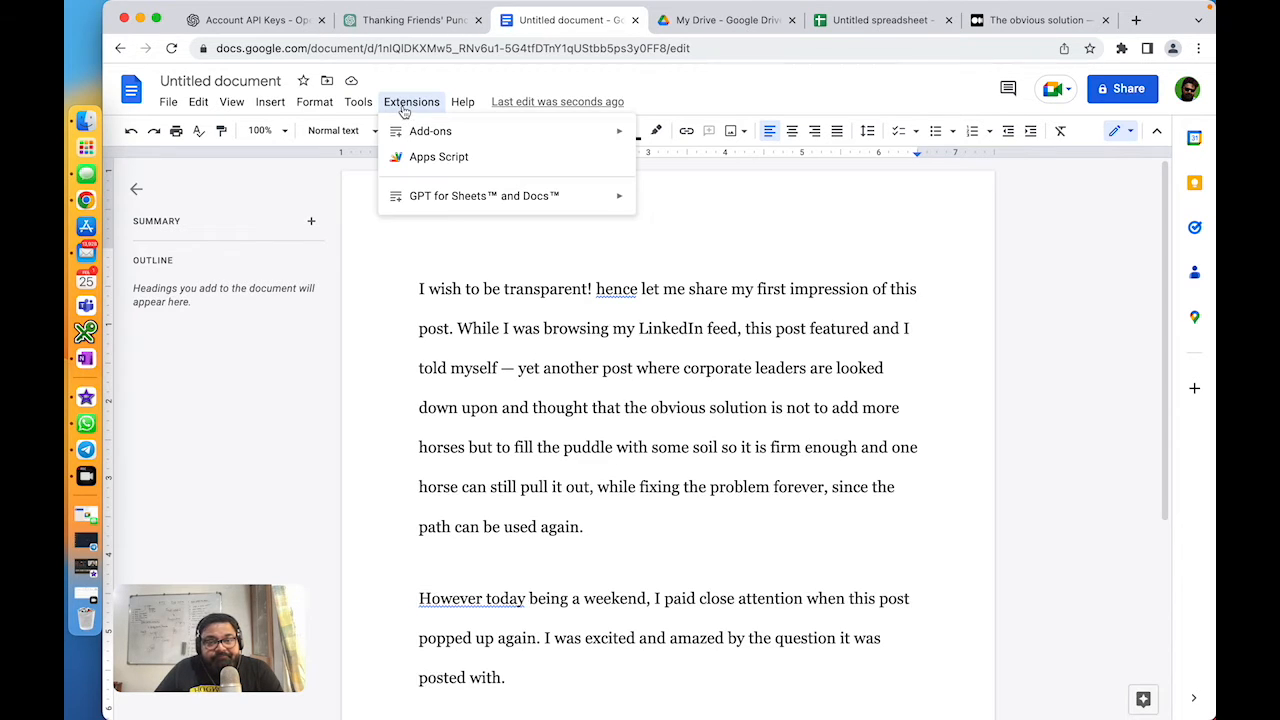
pyautogui.moveTo(441, 203)
pyautogui.click(712, 200)
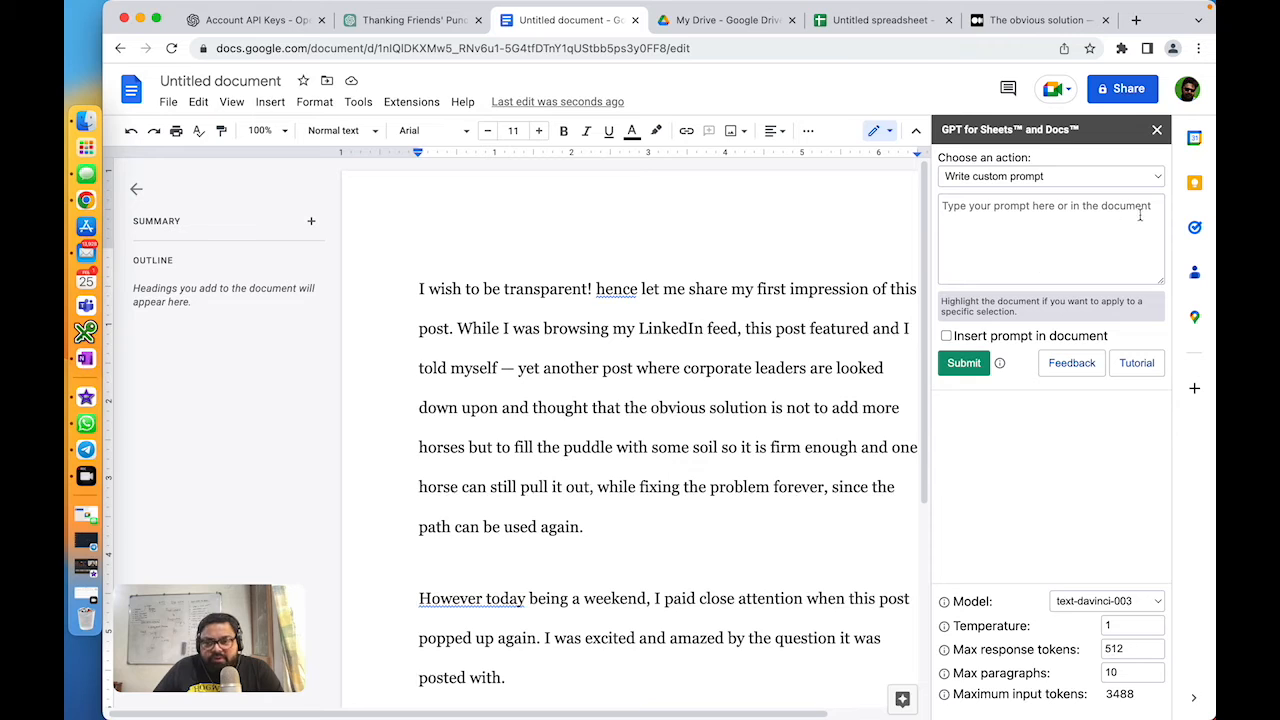
# Step: Submit a GPT Summarize request for the document text with the format "in few bullets"
pyautogui.click(1158, 178)
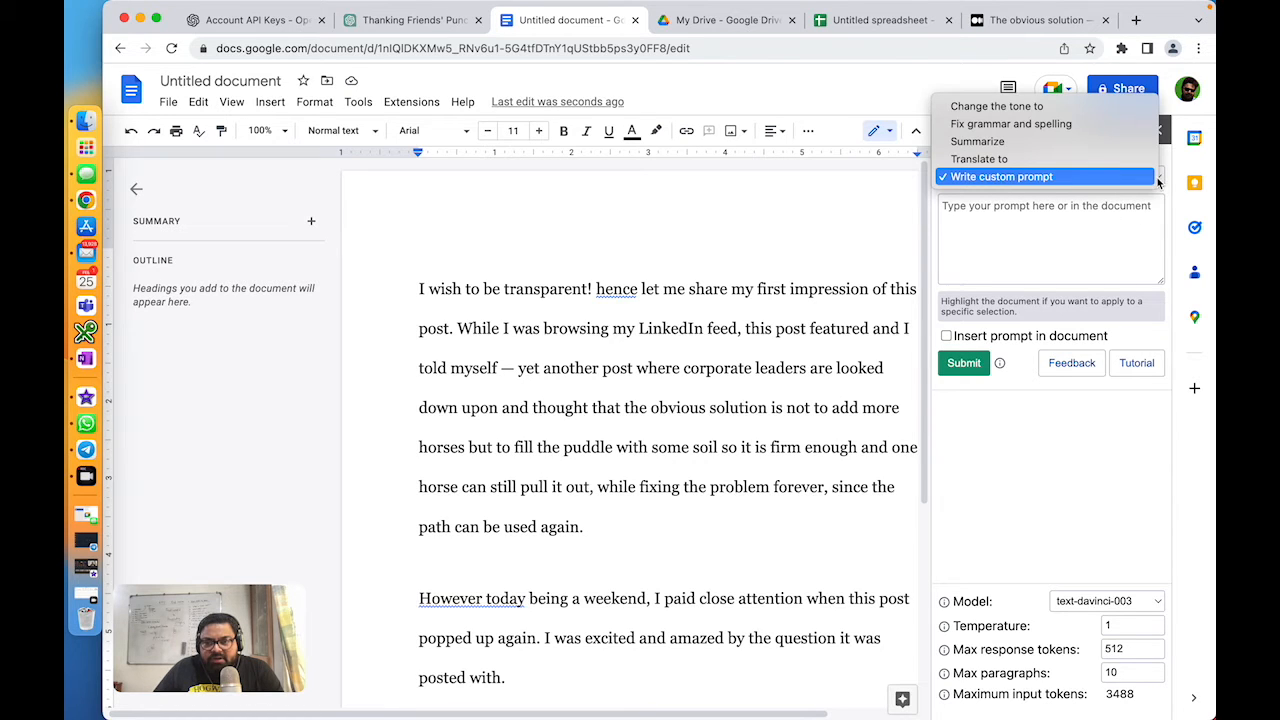
pyautogui.click(970, 142)
pyautogui.click(990, 210)
pyautogui.write('in ')
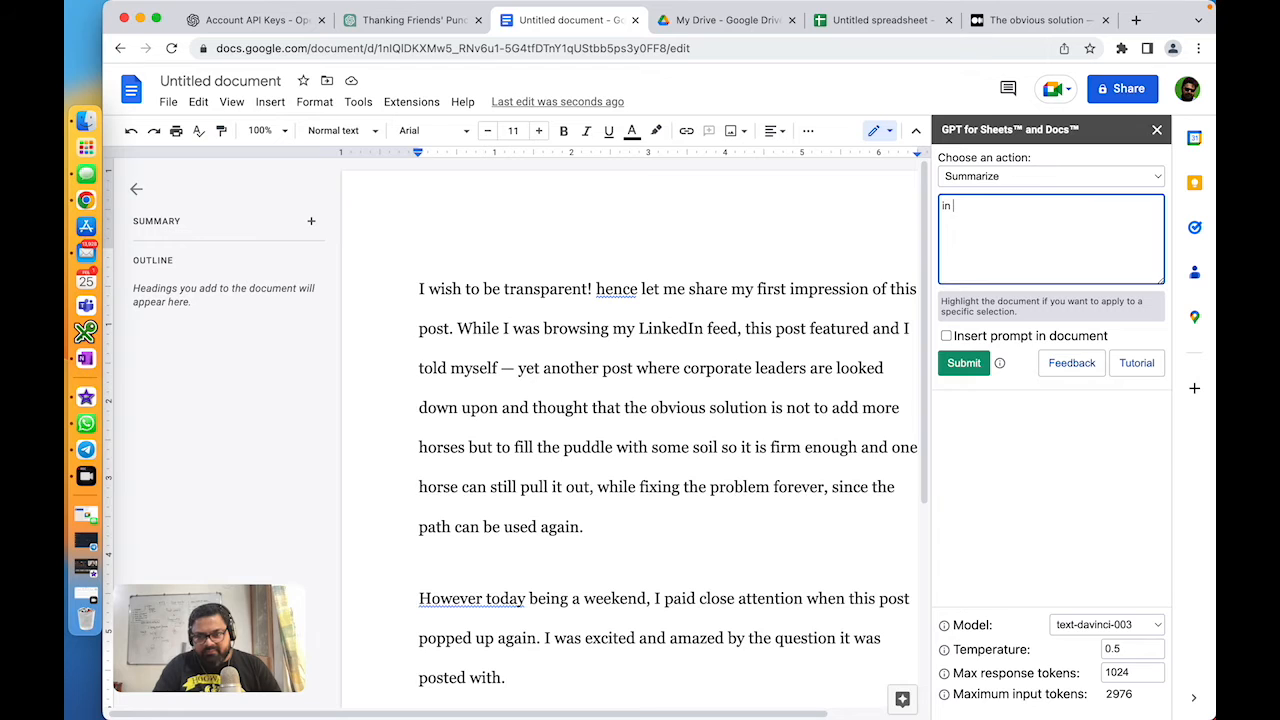
pyautogui.write('few bu')
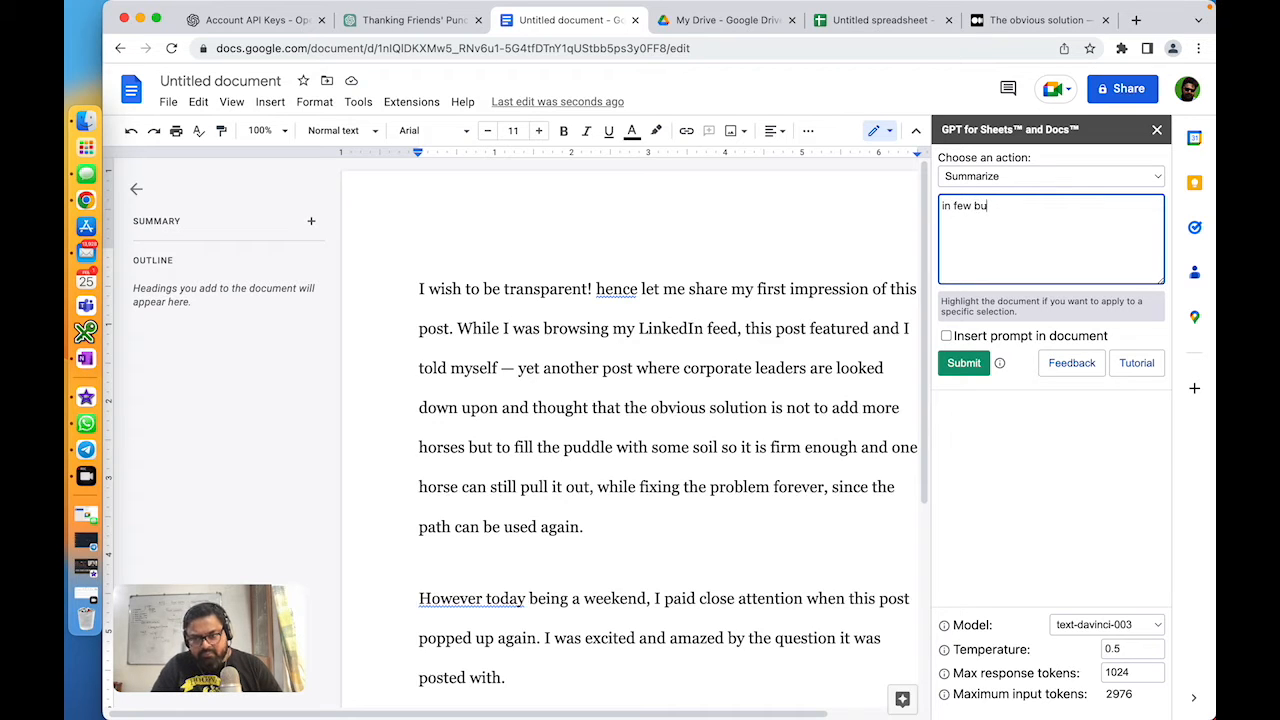
pyautogui.write('llets')
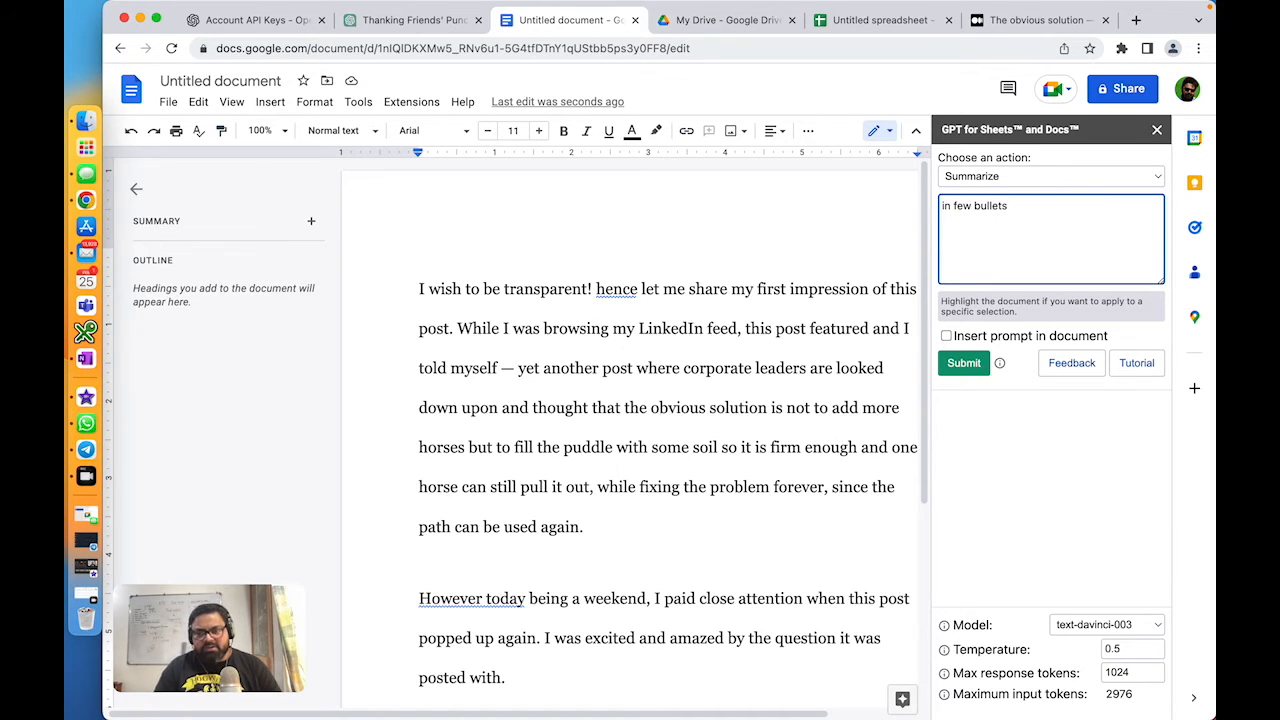
pyautogui.click(963, 364)
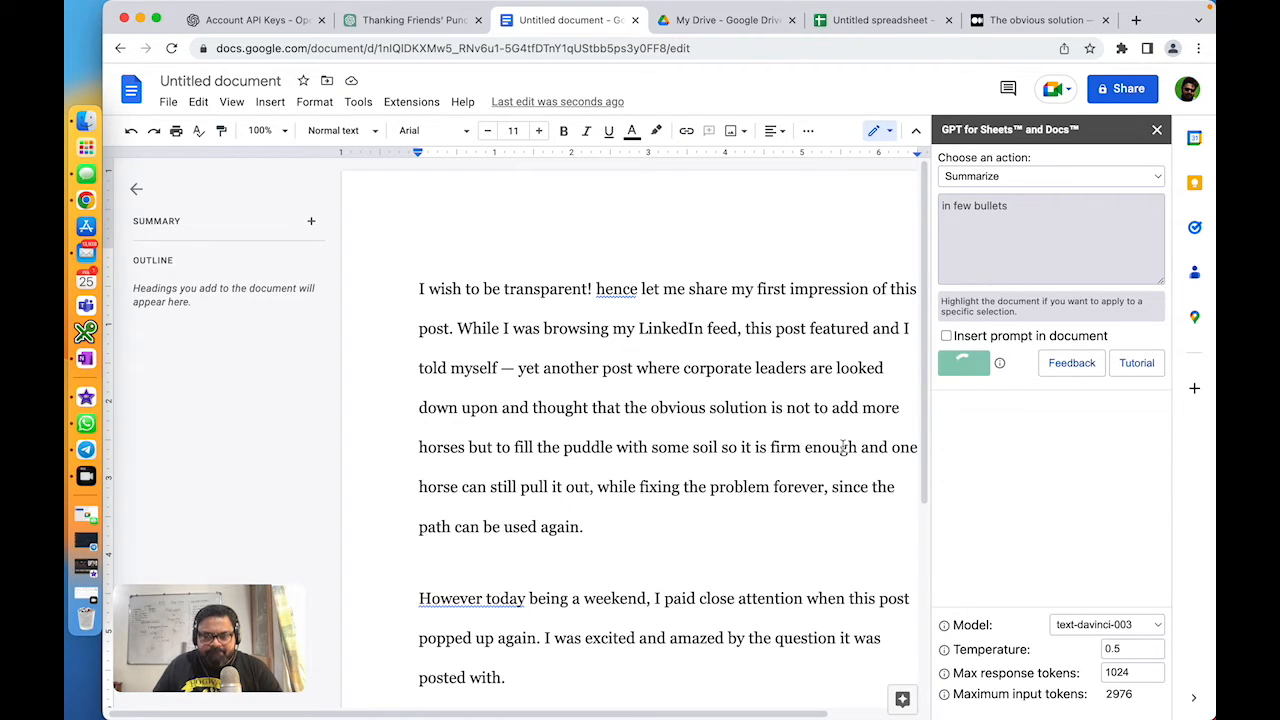
# Step: Undo the insertion of the generated bullet summary below the article text
pyautogui.scroll(-3, 843, 447)
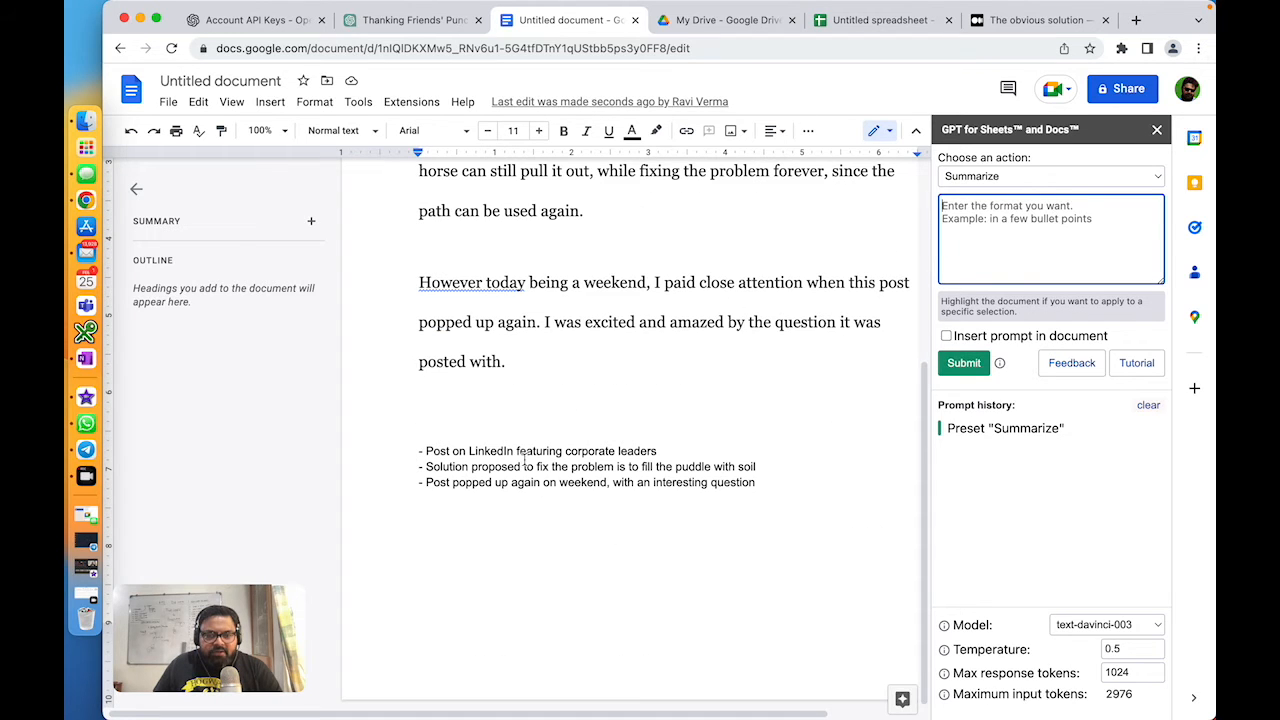
pyautogui.hotkey('ctrl', 'z')
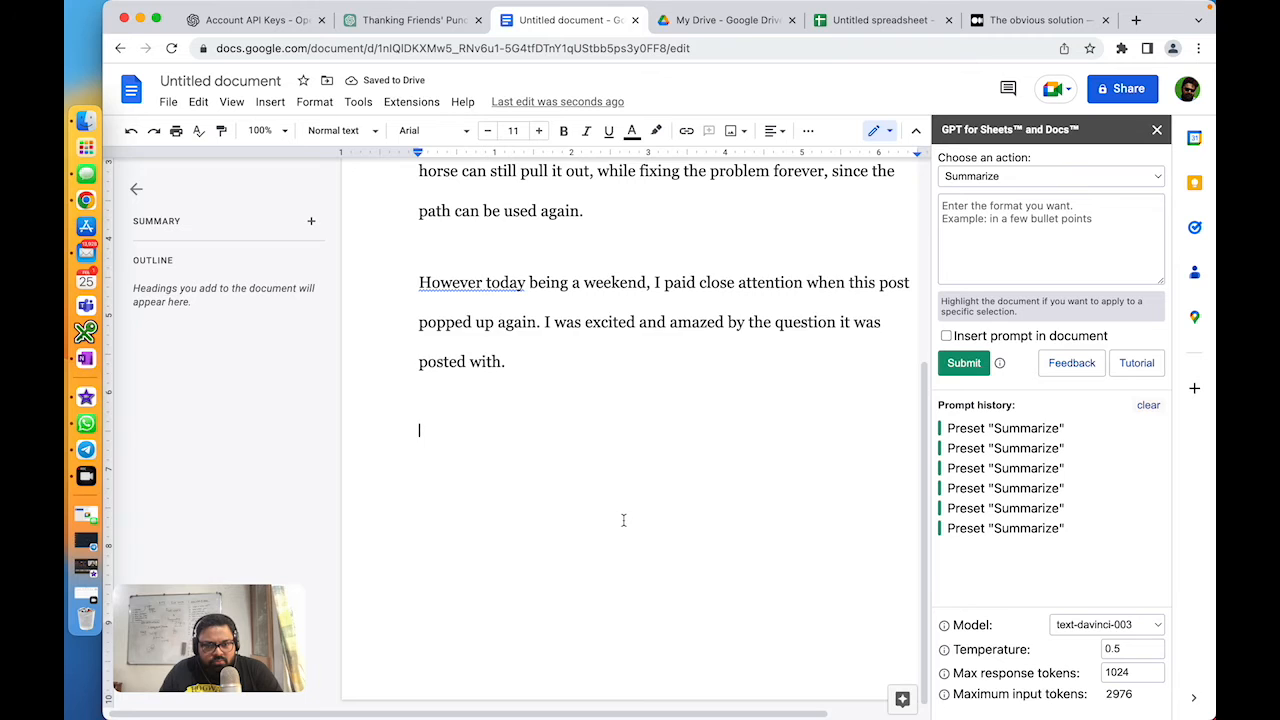
pyautogui.scroll(4, 623, 520)
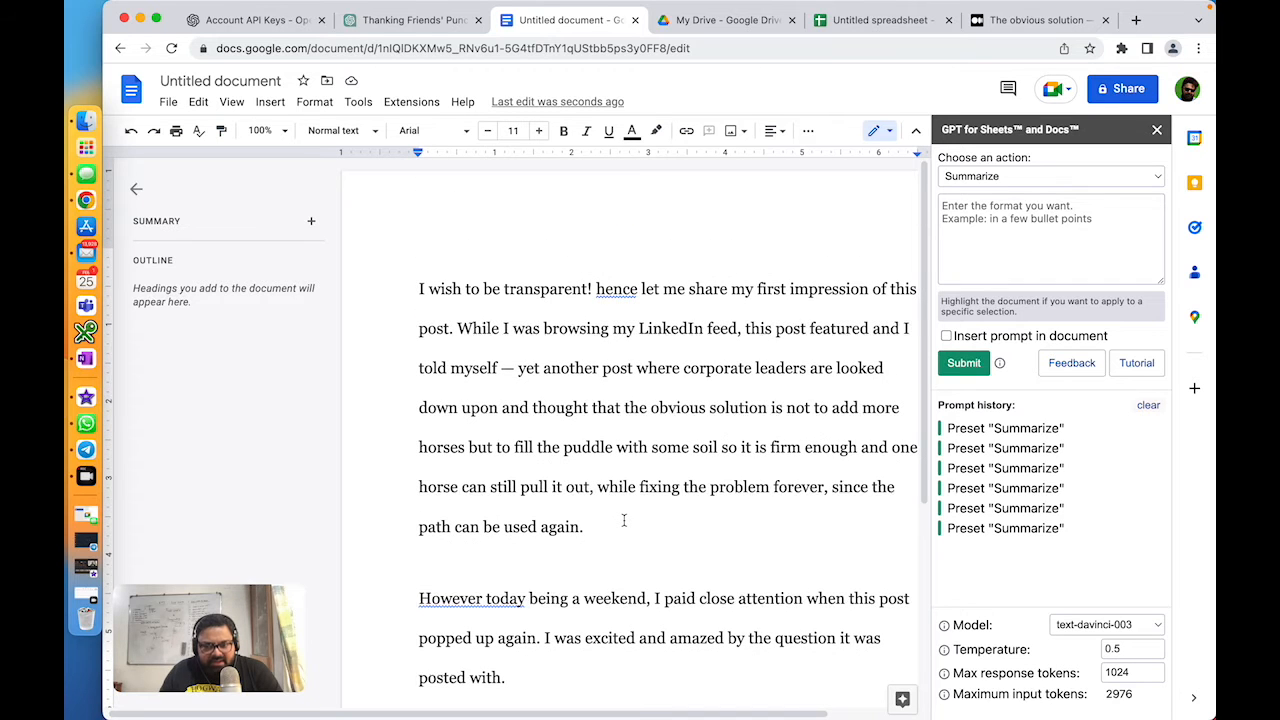
# Step: Submit a Translate to request for the document text with the language "italian"
pyautogui.scroll(-3, 623, 520)
pyautogui.click(1158, 178)
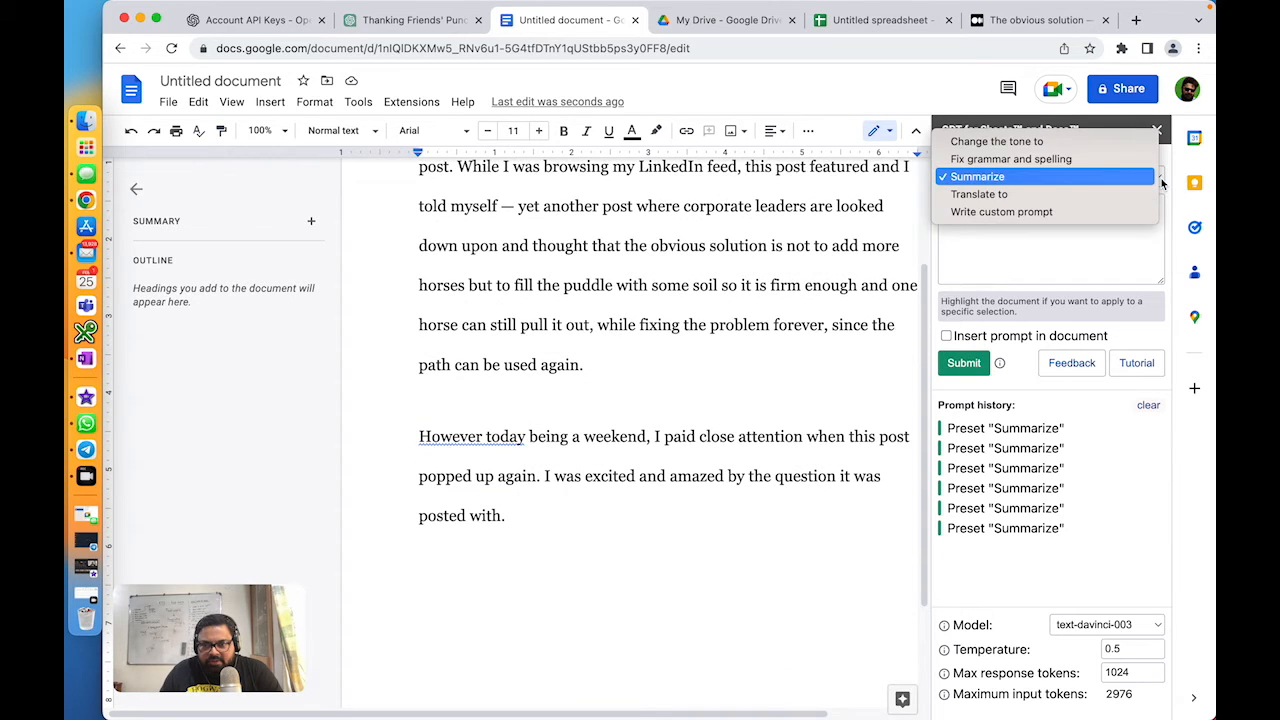
pyautogui.click(974, 194)
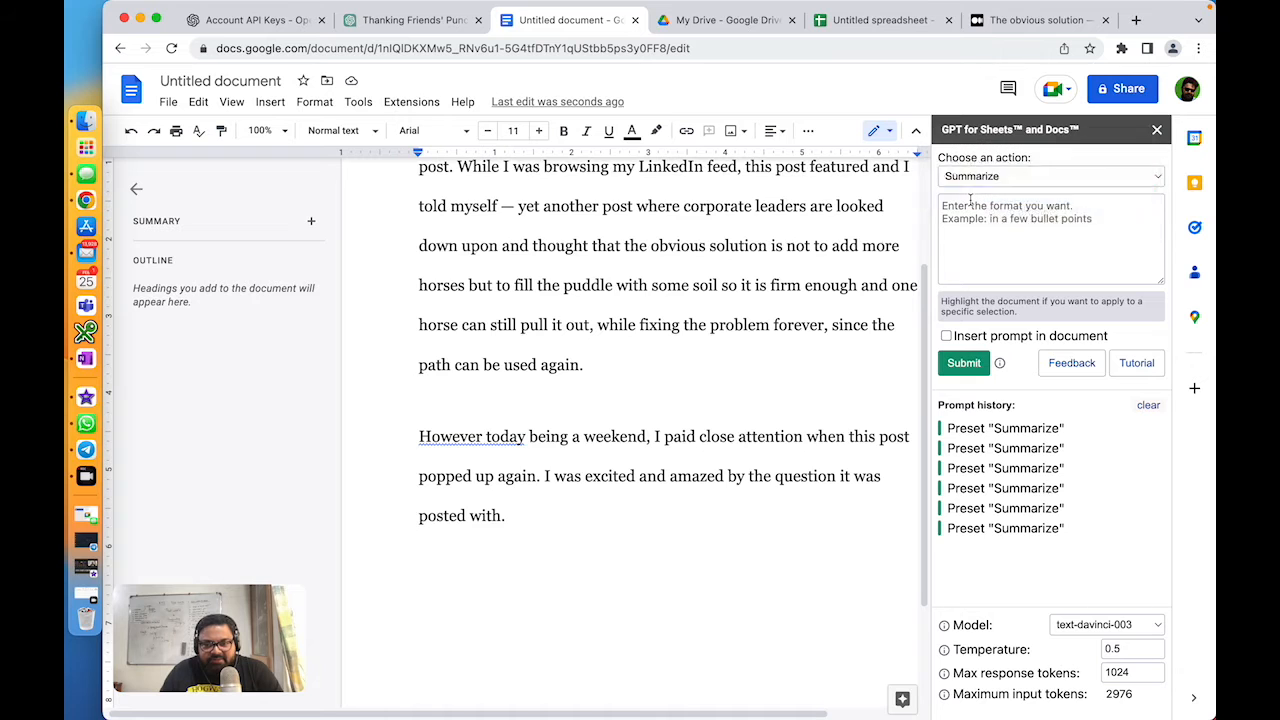
pyautogui.scroll(3, 652, 506)
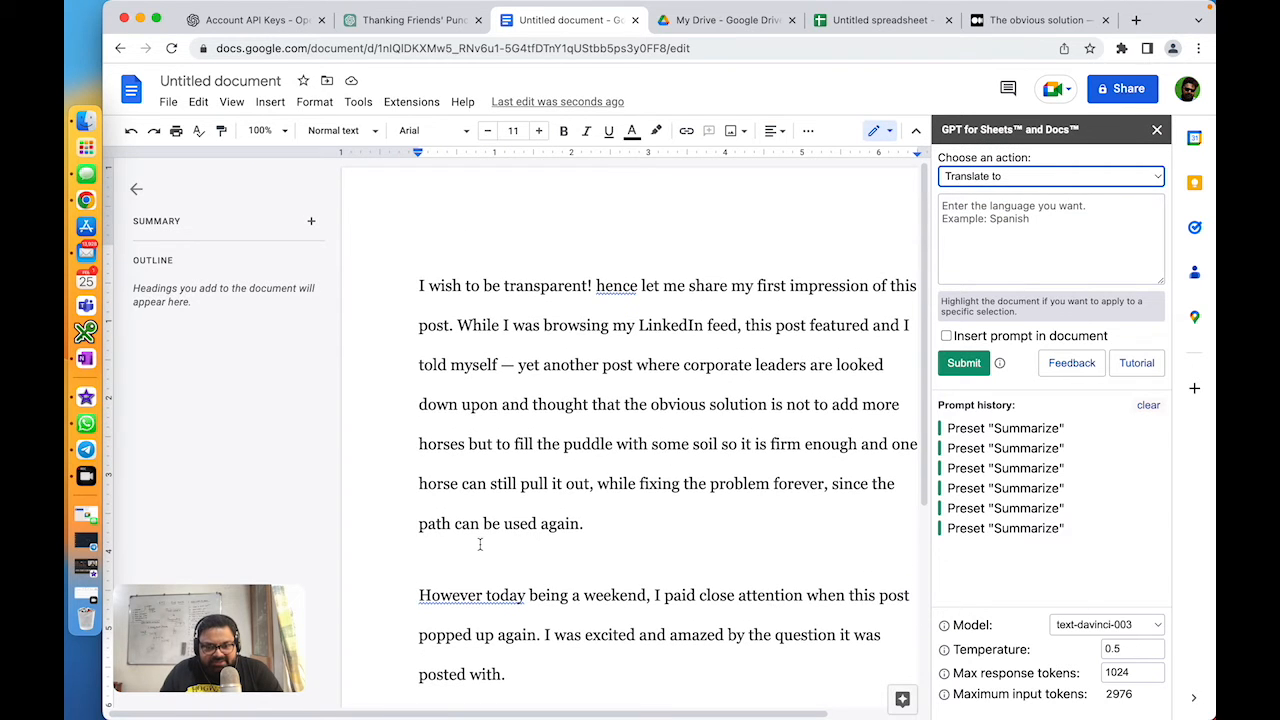
pyautogui.scroll(-4, 652, 506)
pyautogui.click(1004, 230)
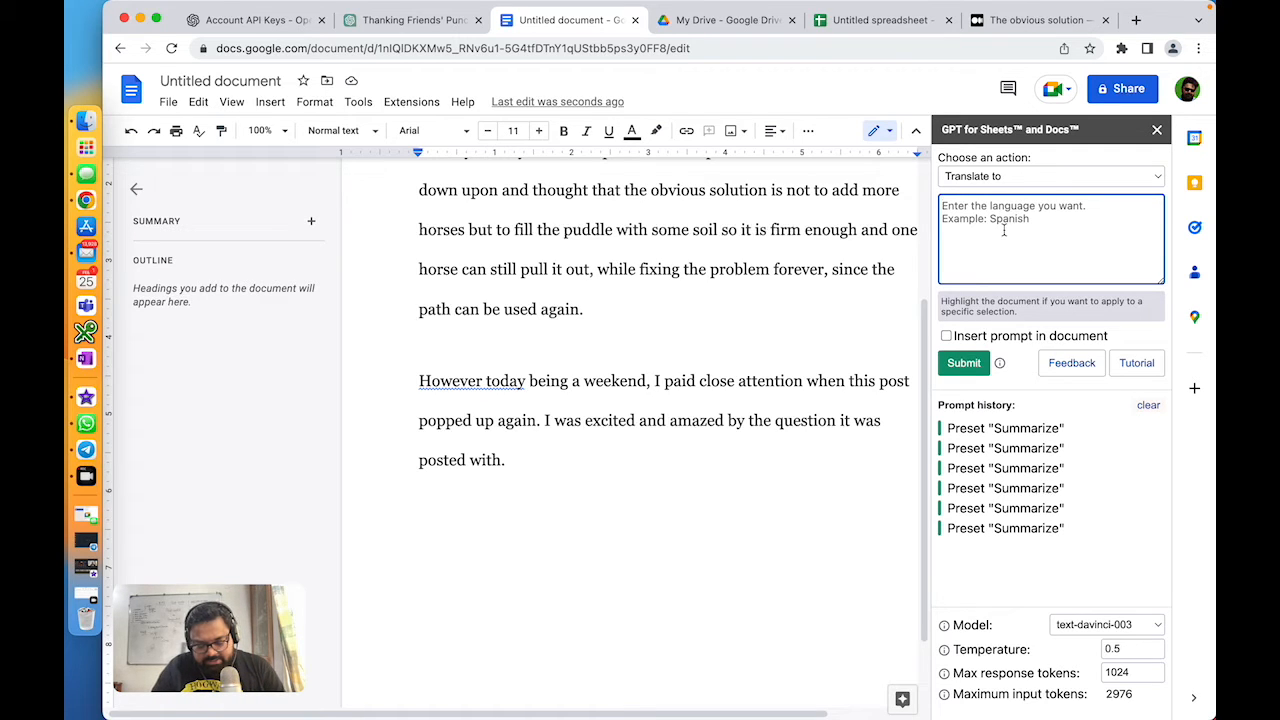
pyautogui.write('italian')
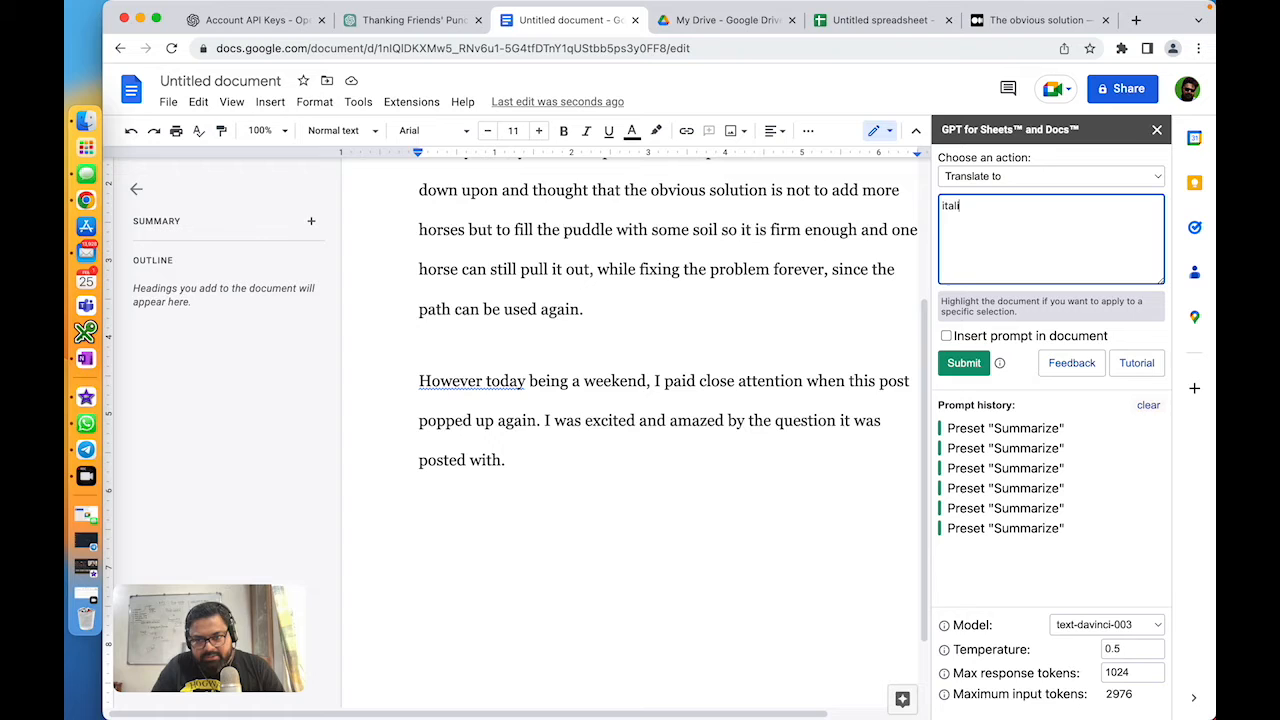
pyautogui.click(965, 364)
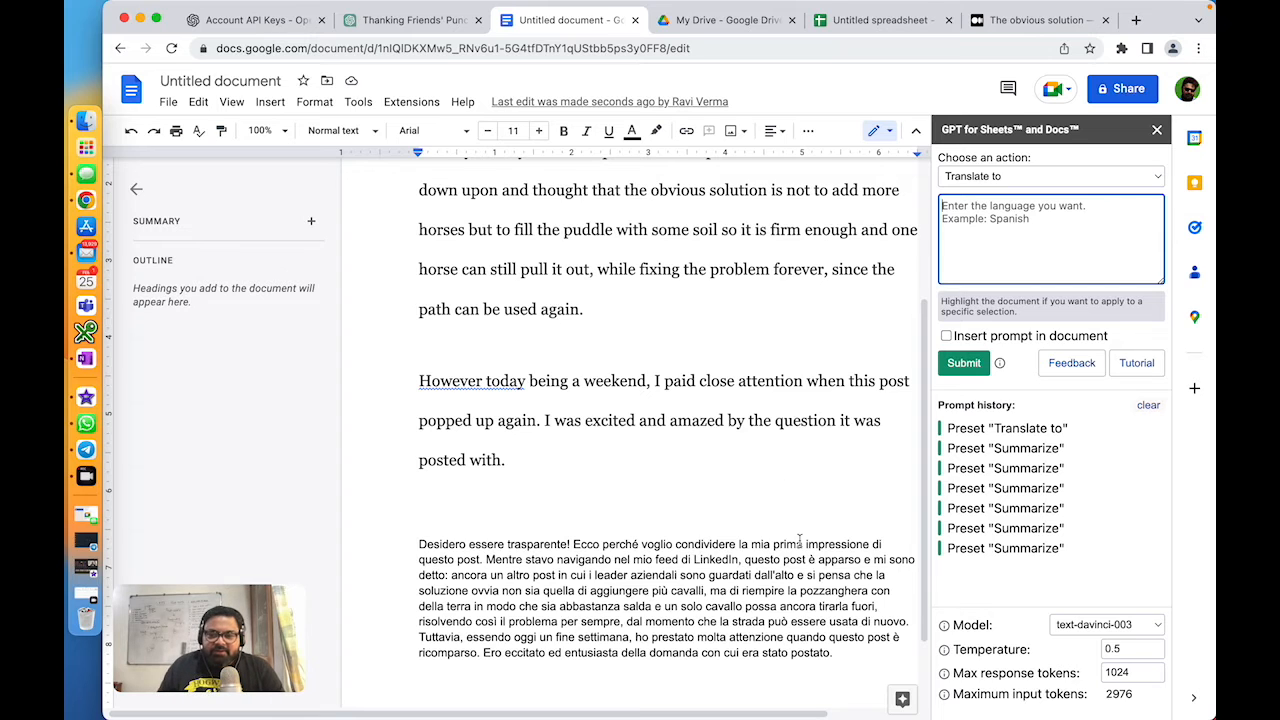
# Step: Delete the Italian translation below the article text and submit a Translate to request with the language "Hindi"
pyautogui.moveTo(836, 656); pyautogui.dragTo(387, 545)
pyautogui.press('BackSpace')
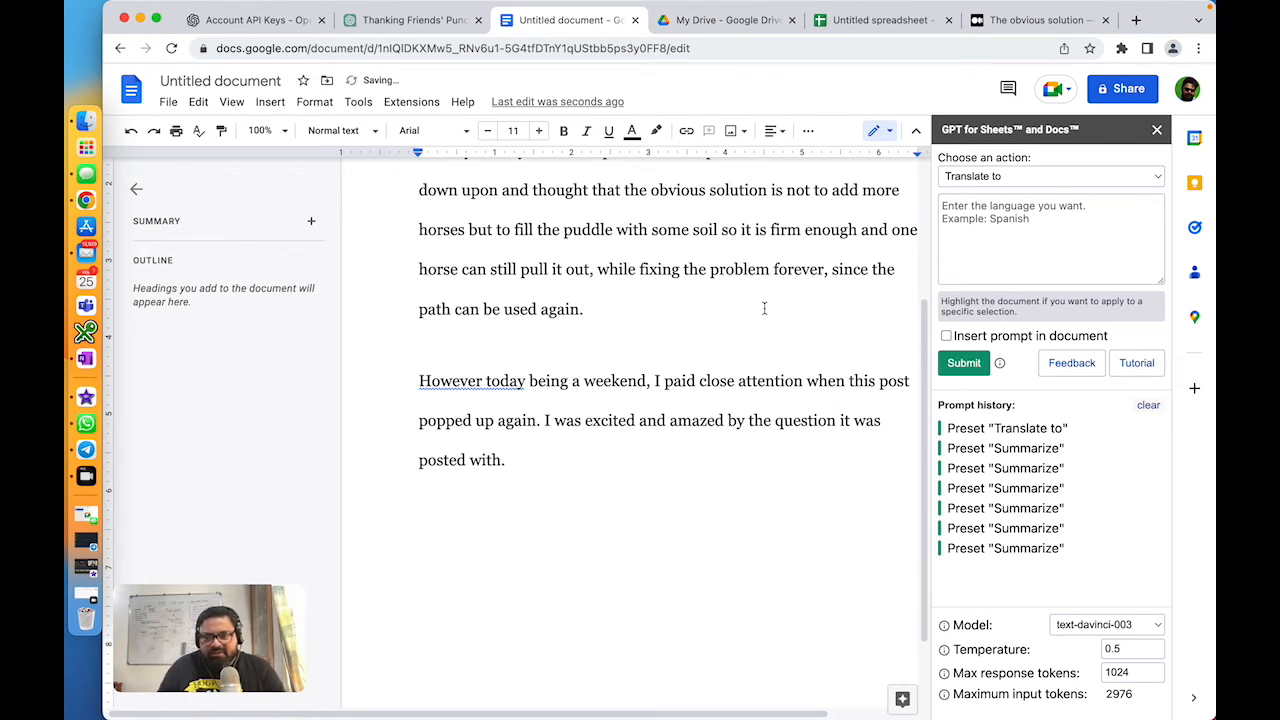
pyautogui.click(1015, 241)
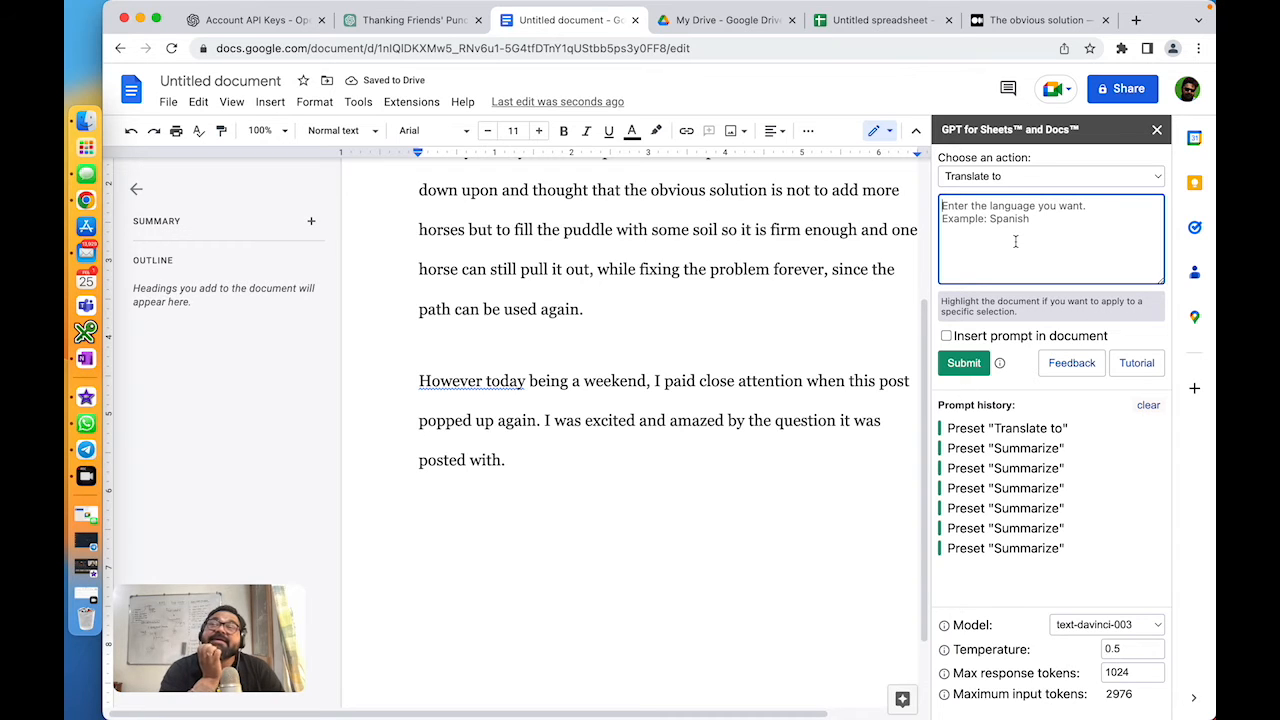
pyautogui.write('Hindi')
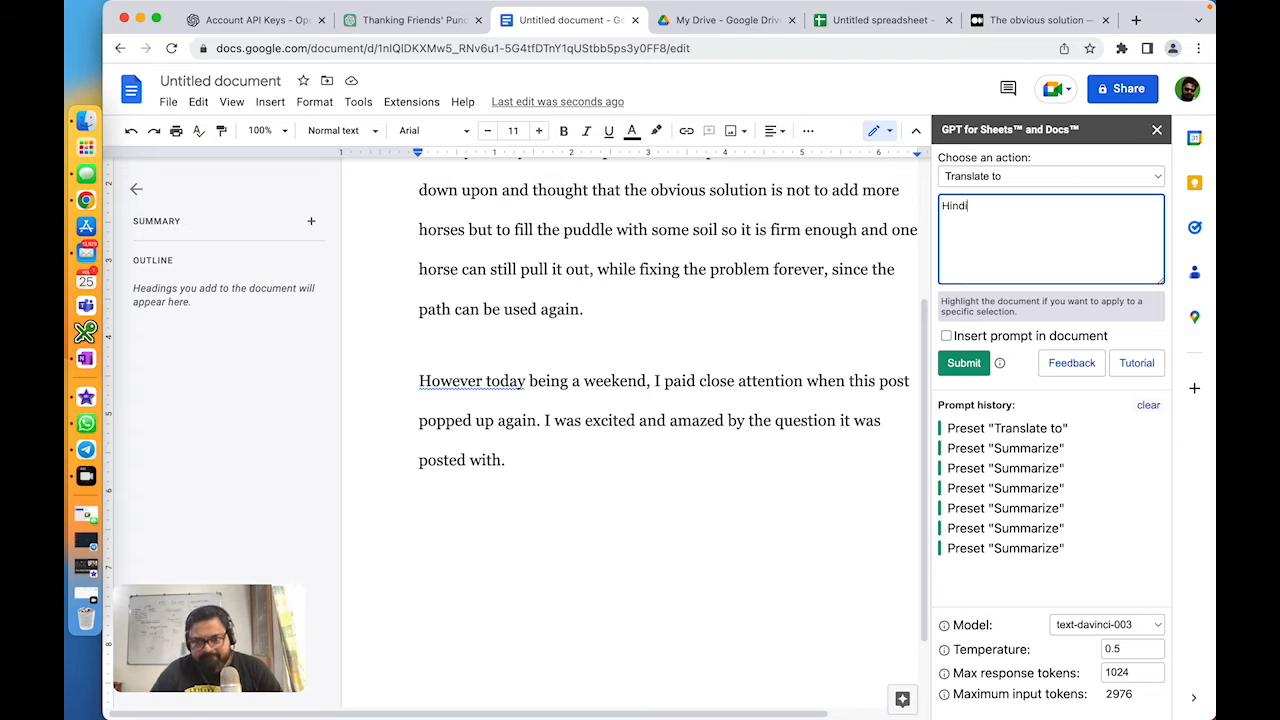
pyautogui.click(968, 364)
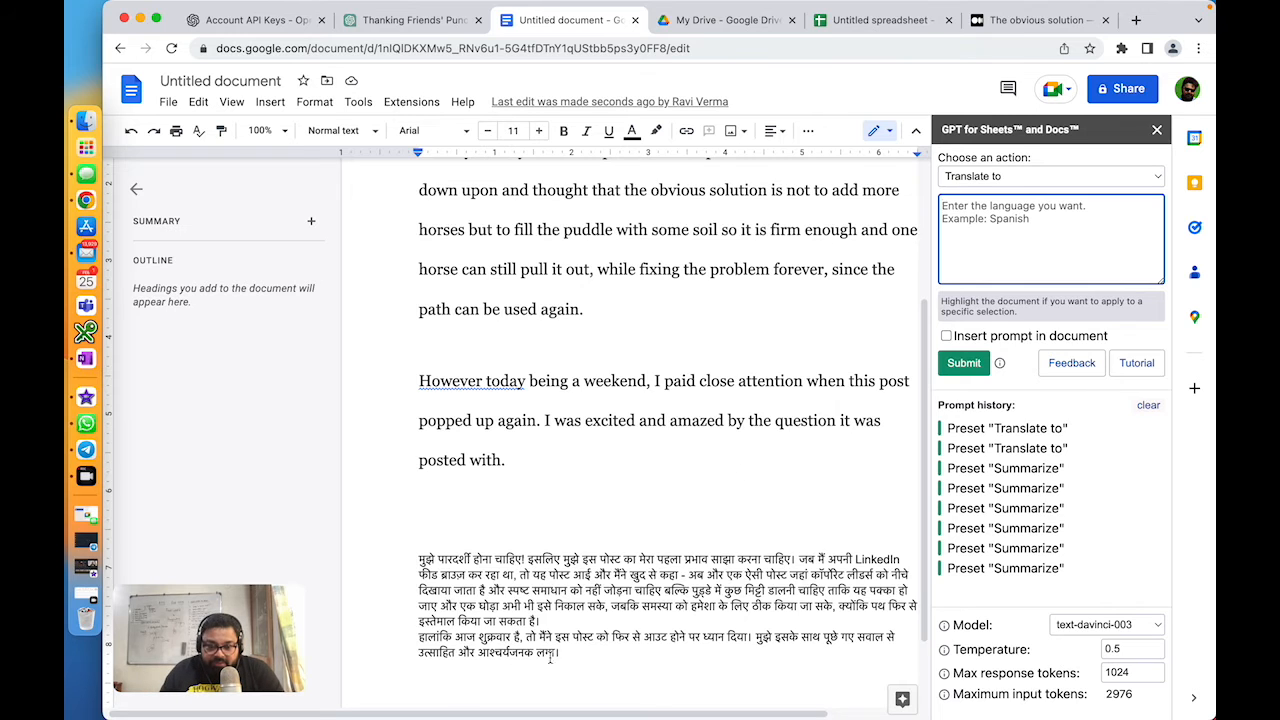
# Step: Delete the Hindi translation and submit a Change the tone to request for the article text with the tone "happy"
pyautogui.moveTo(561, 655); pyautogui.dragTo(419, 561)
pyautogui.press('BackSpace')
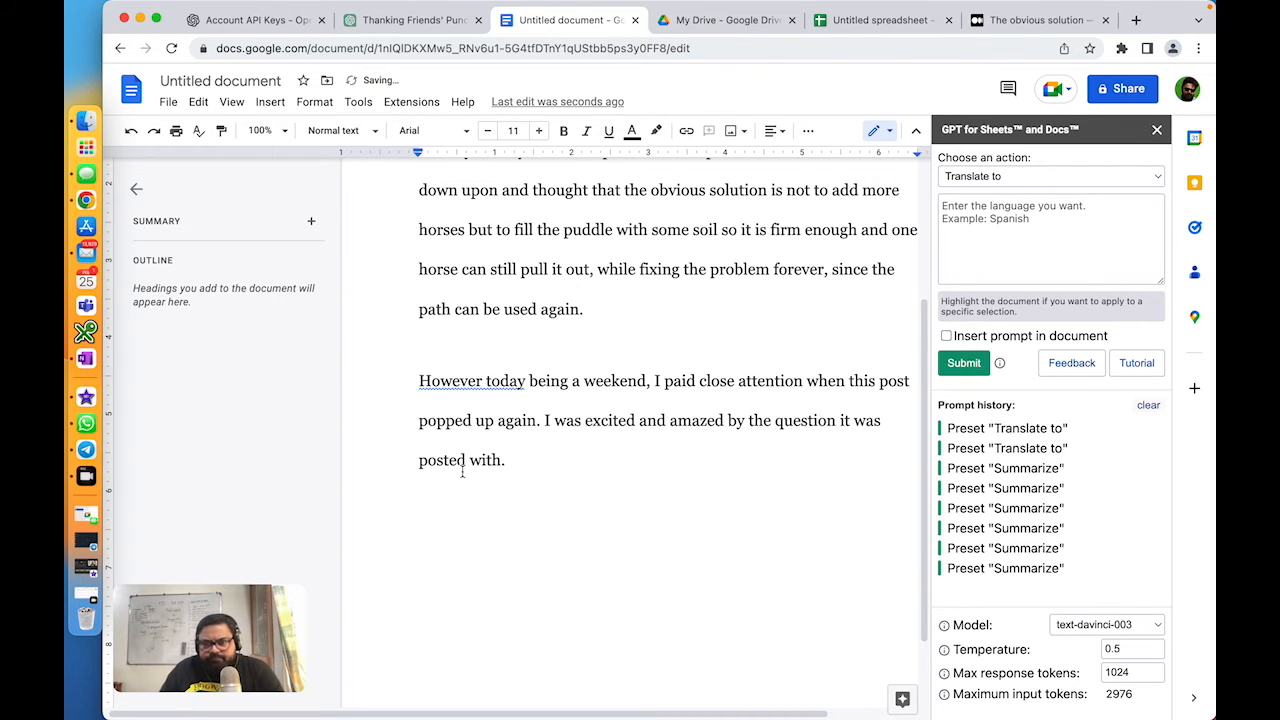
pyautogui.scroll(3, 466, 466)
pyautogui.click(992, 178)
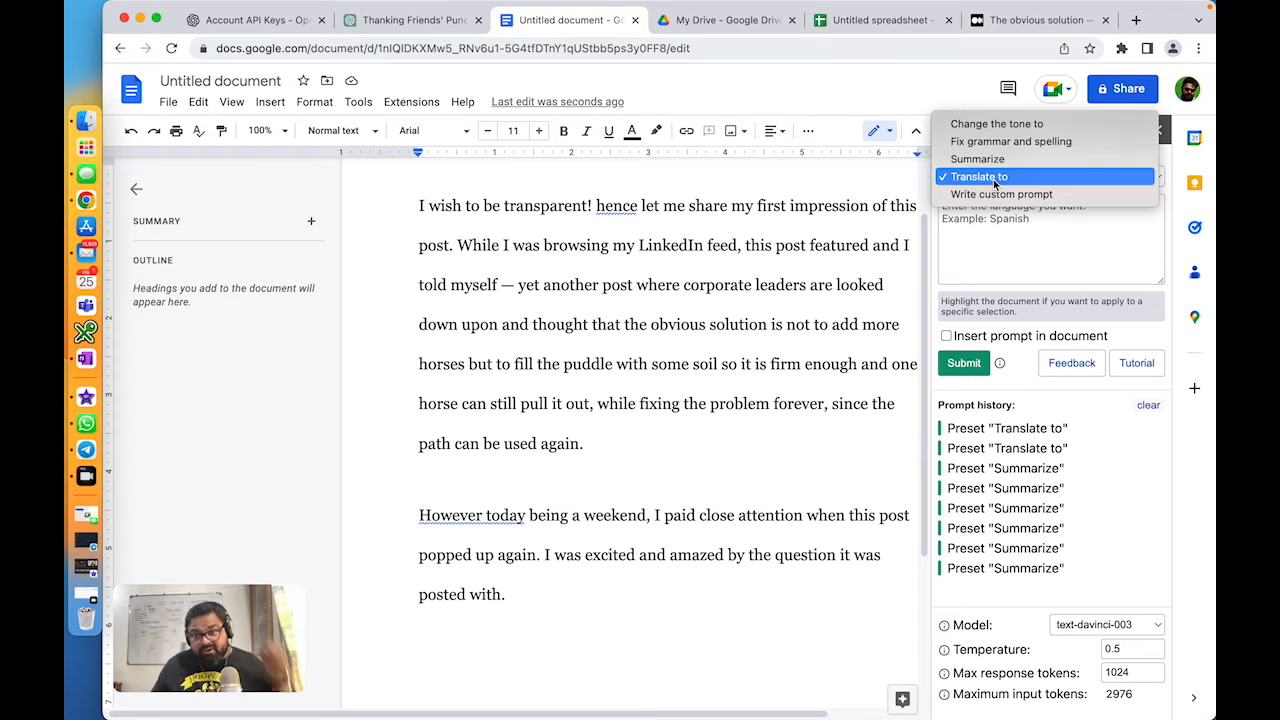
pyautogui.click(994, 124)
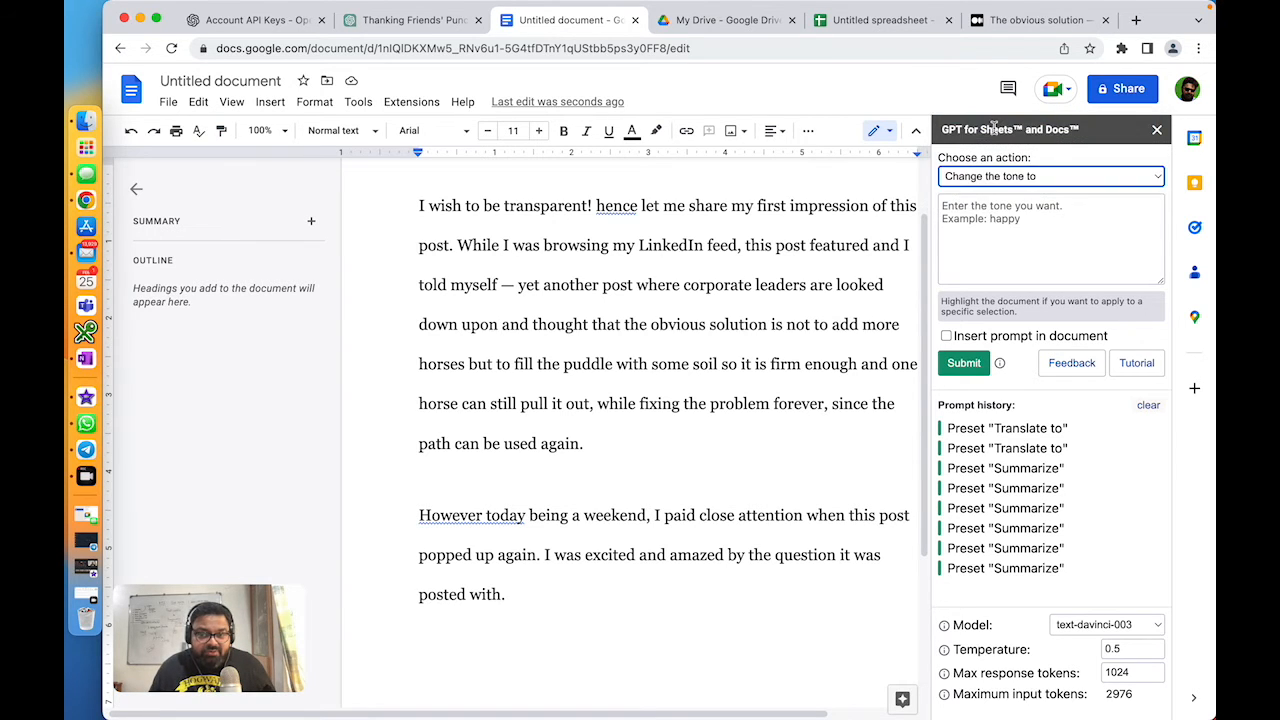
pyautogui.click(742, 291)
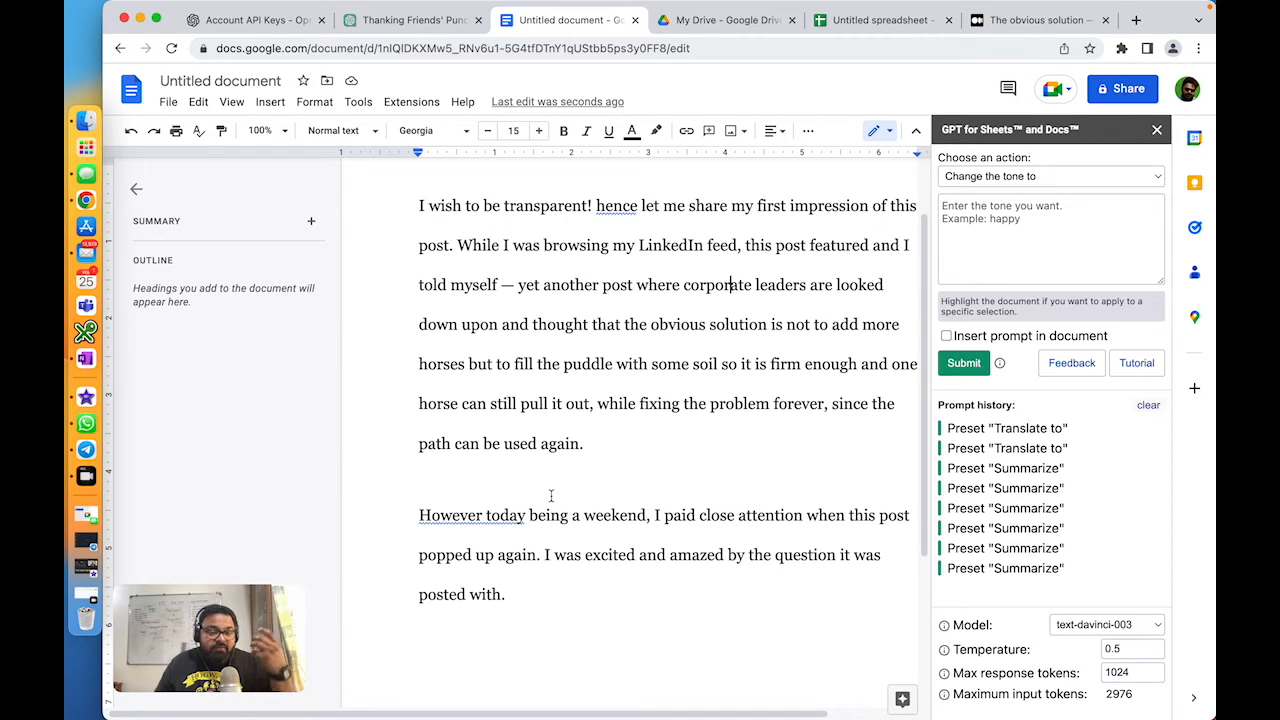
pyautogui.click(1091, 264)
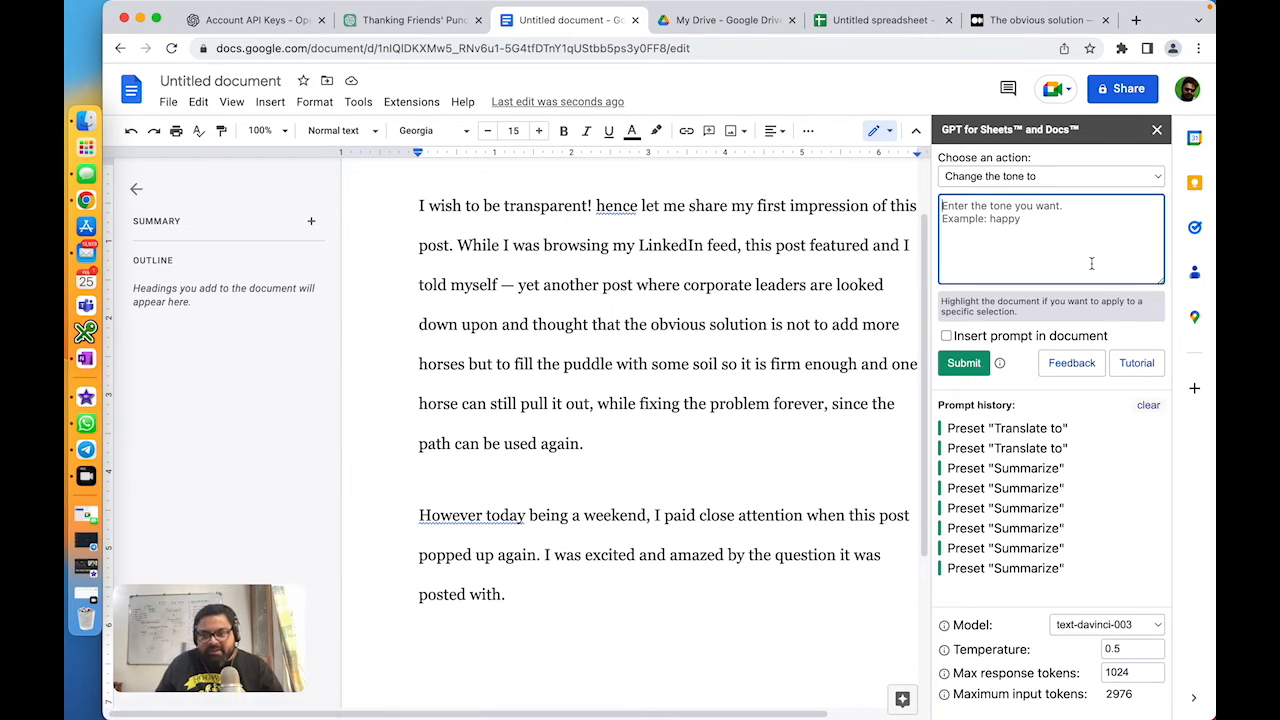
pyautogui.write('happy')
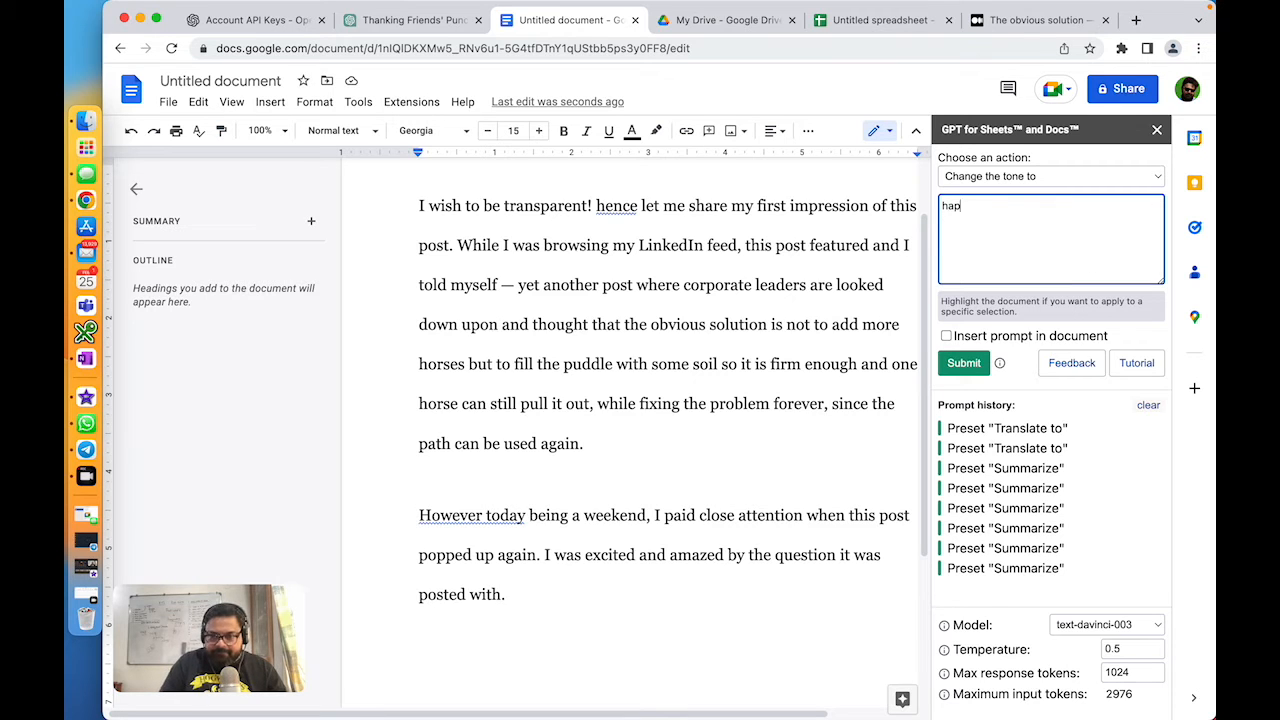
pyautogui.click(955, 362)
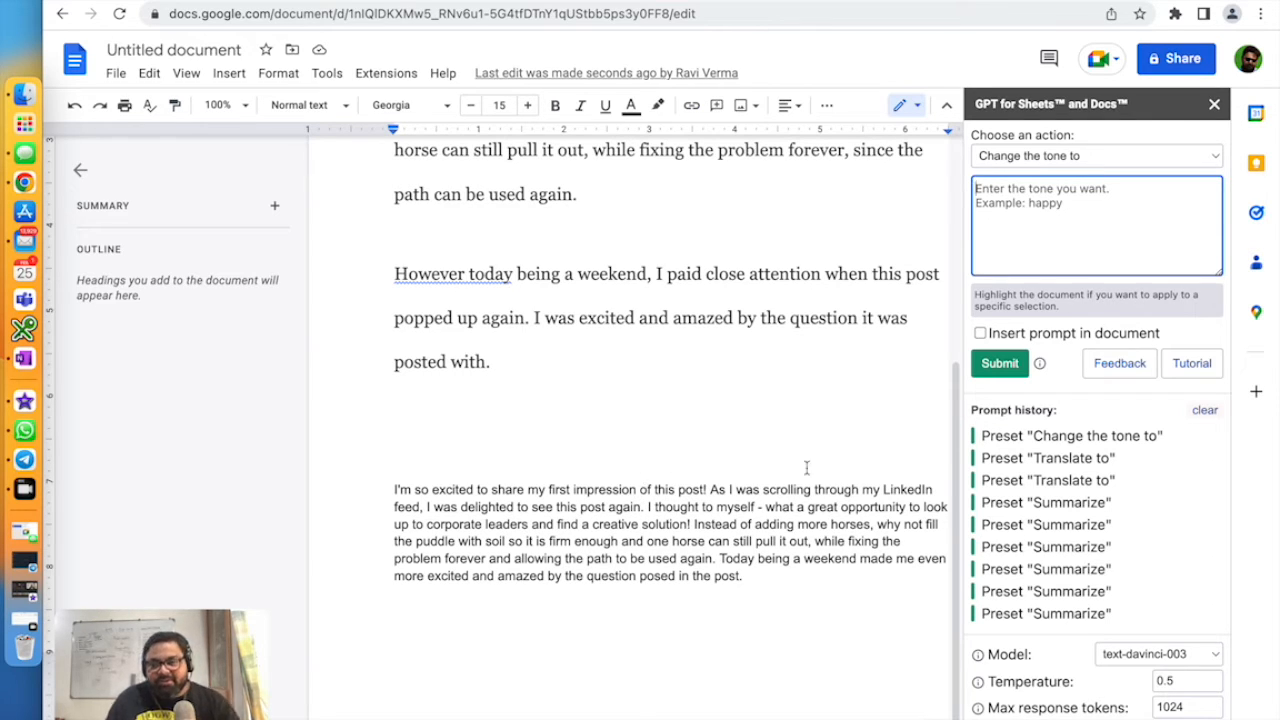
# Step: Delete the happy version of the text and submit a Change the tone to request with the tone "angry"
pyautogui.moveTo(752, 578); pyautogui.dragTo(466, 477)
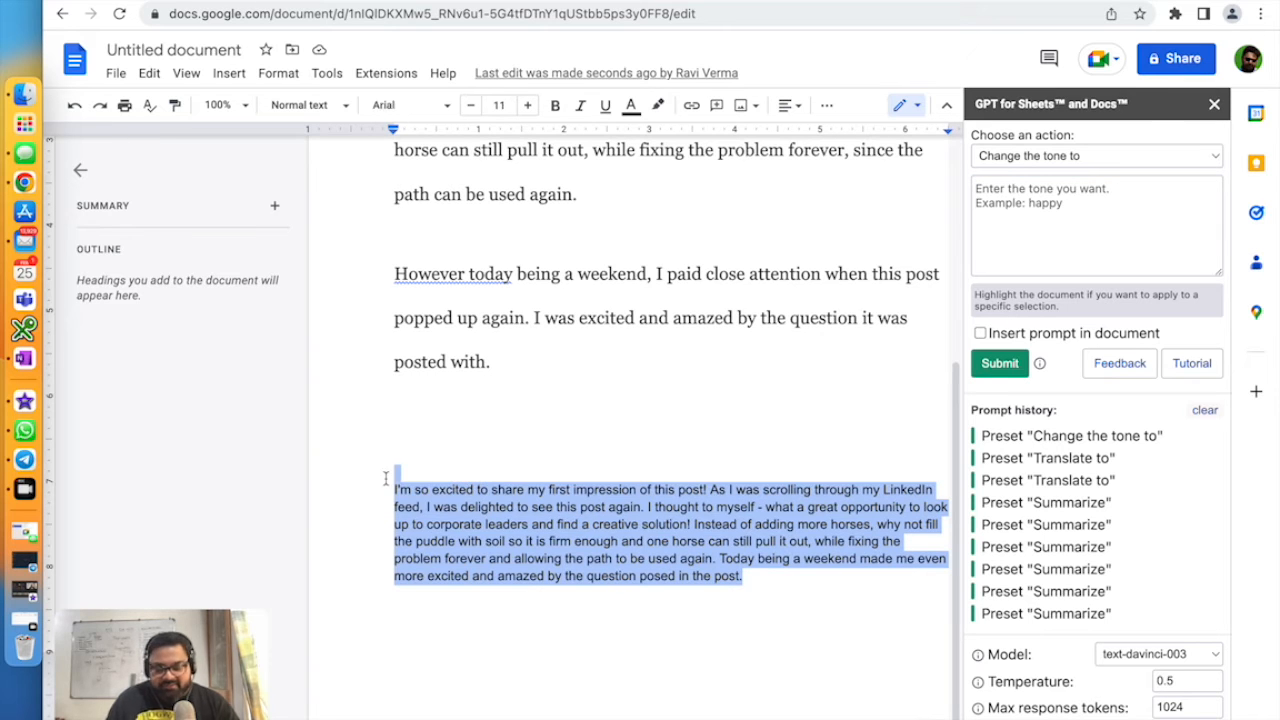
pyautogui.press('BackSpace')
pyautogui.click(1042, 203)
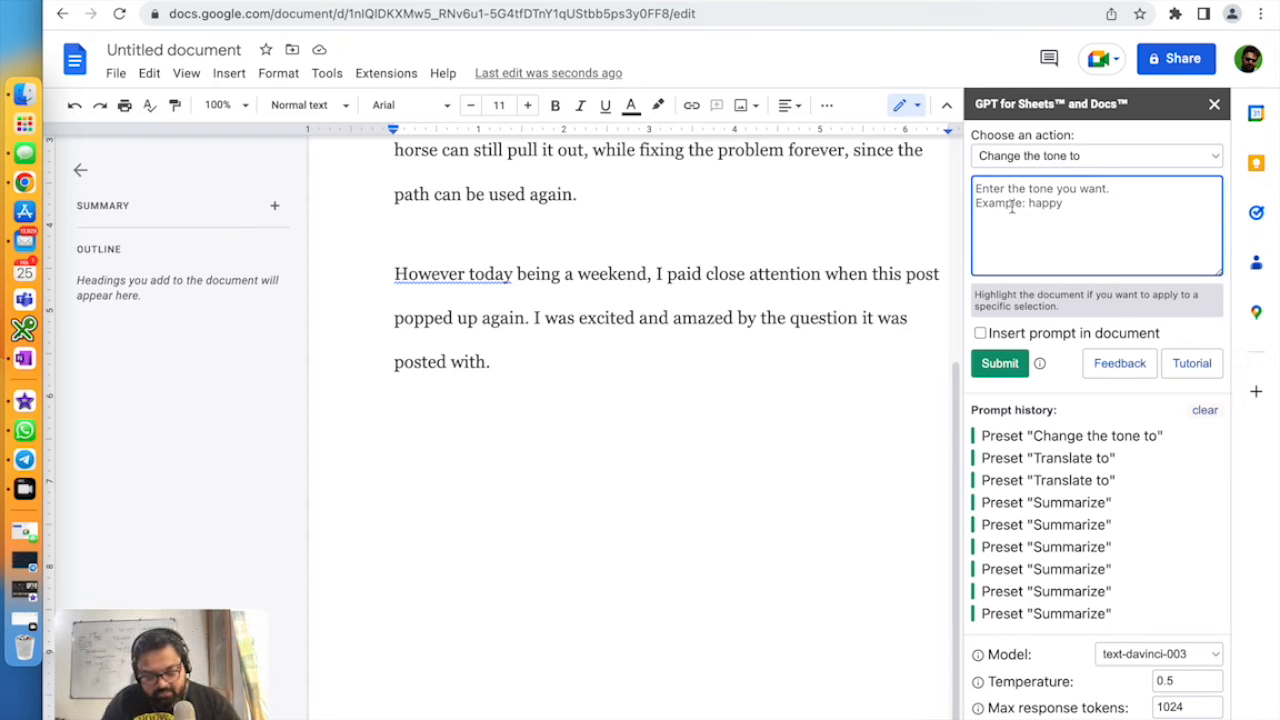
pyautogui.write('angry')
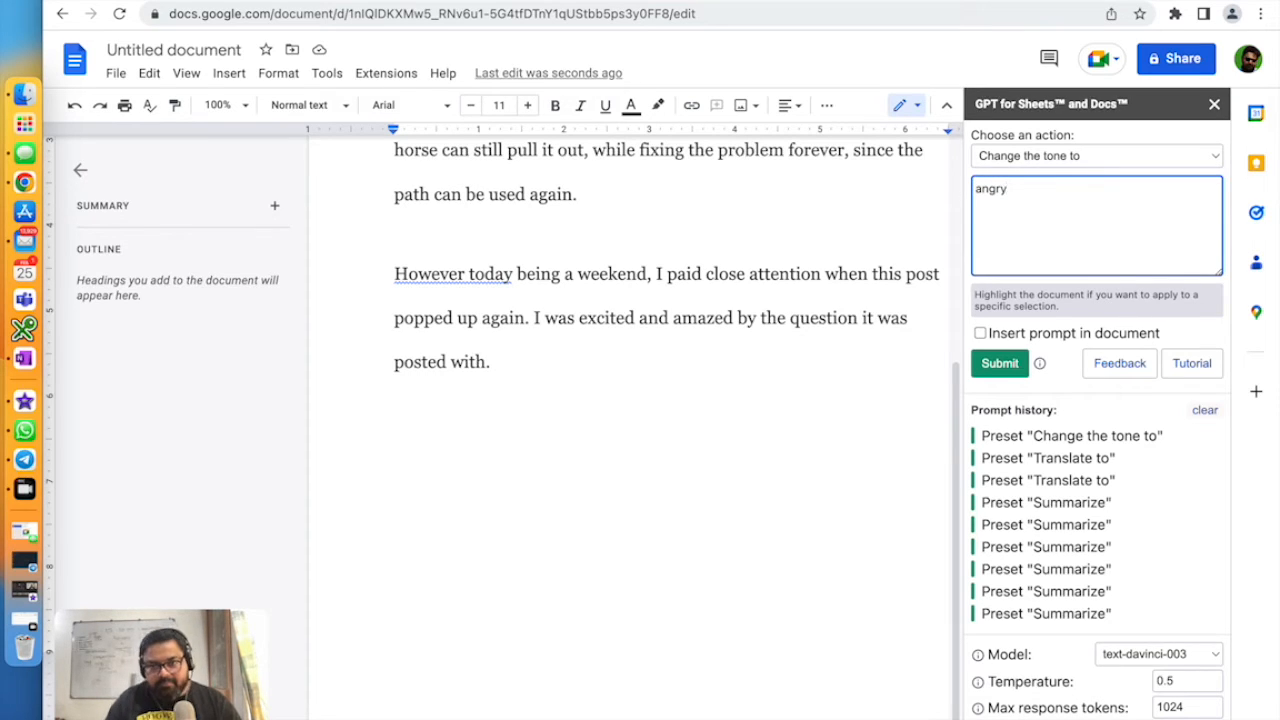
pyautogui.click(998, 368)
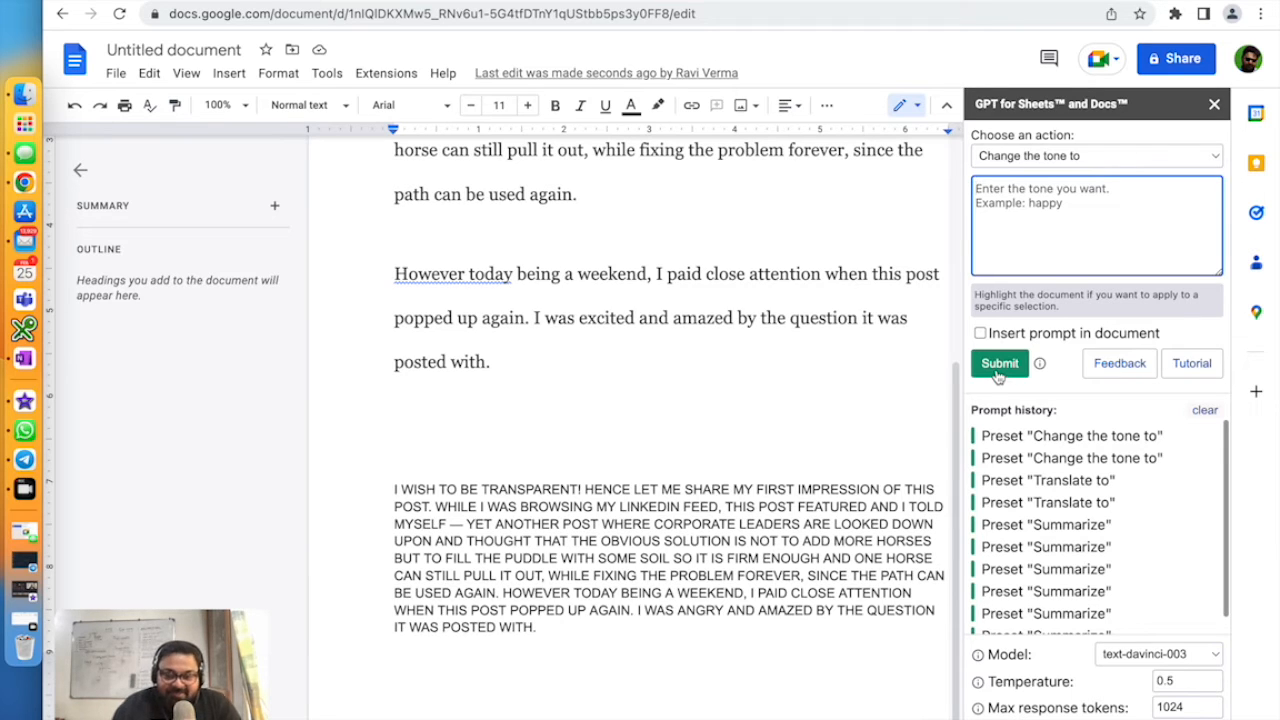
# Step: Delete the angry version of the text and submit a Change the tone to request with the tone "sad"
pyautogui.moveTo(540, 628); pyautogui.dragTo(358, 490)
pyautogui.press('BackSpace')
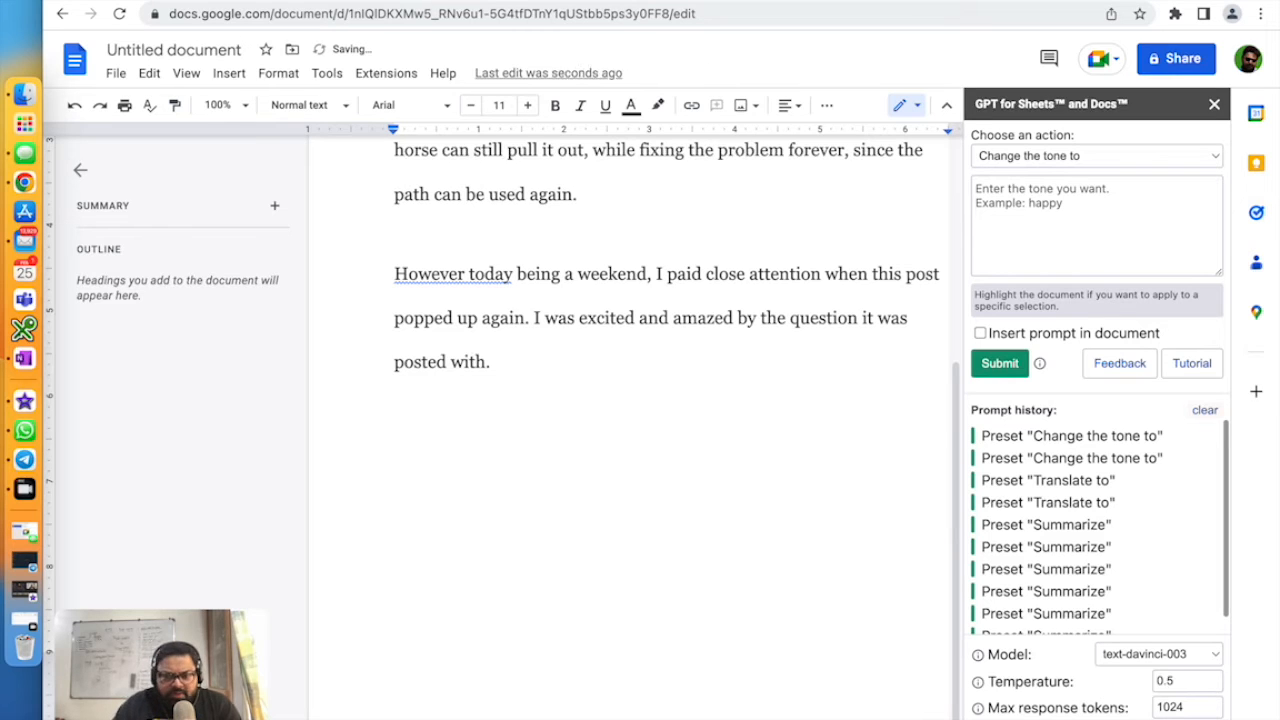
pyautogui.click(1012, 222)
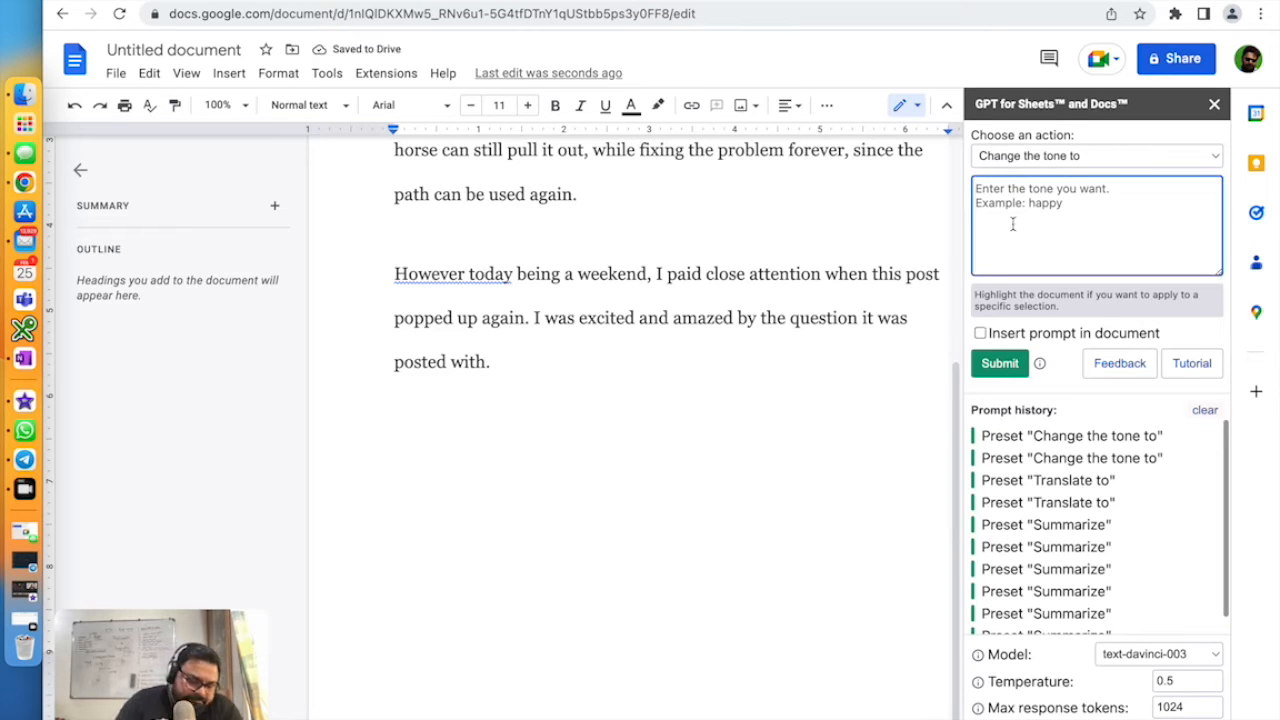
pyautogui.write('sad')
pyautogui.click(997, 368)
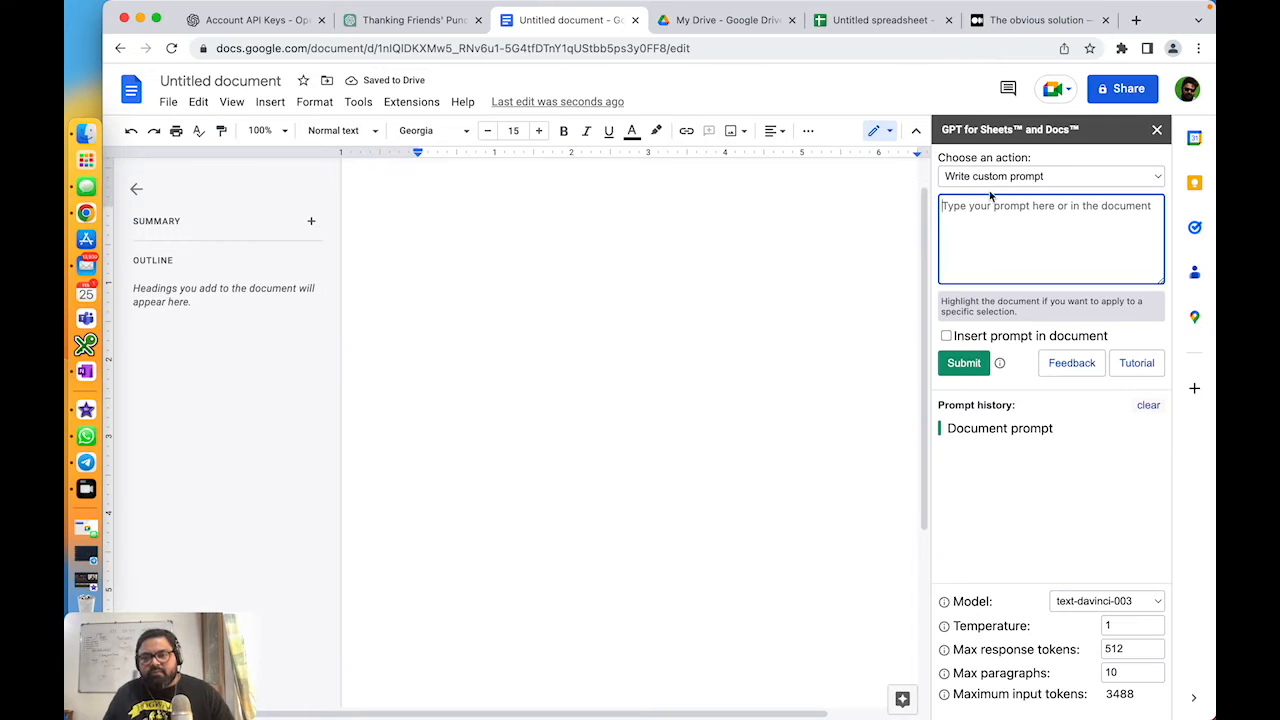
# Step: Choose the Write custom prompt action and draft a prompt to "write an email for appreciating my co worker for" delivering
pyautogui.click(993, 177)
pyautogui.click(992, 178)
pyautogui.click(993, 180)
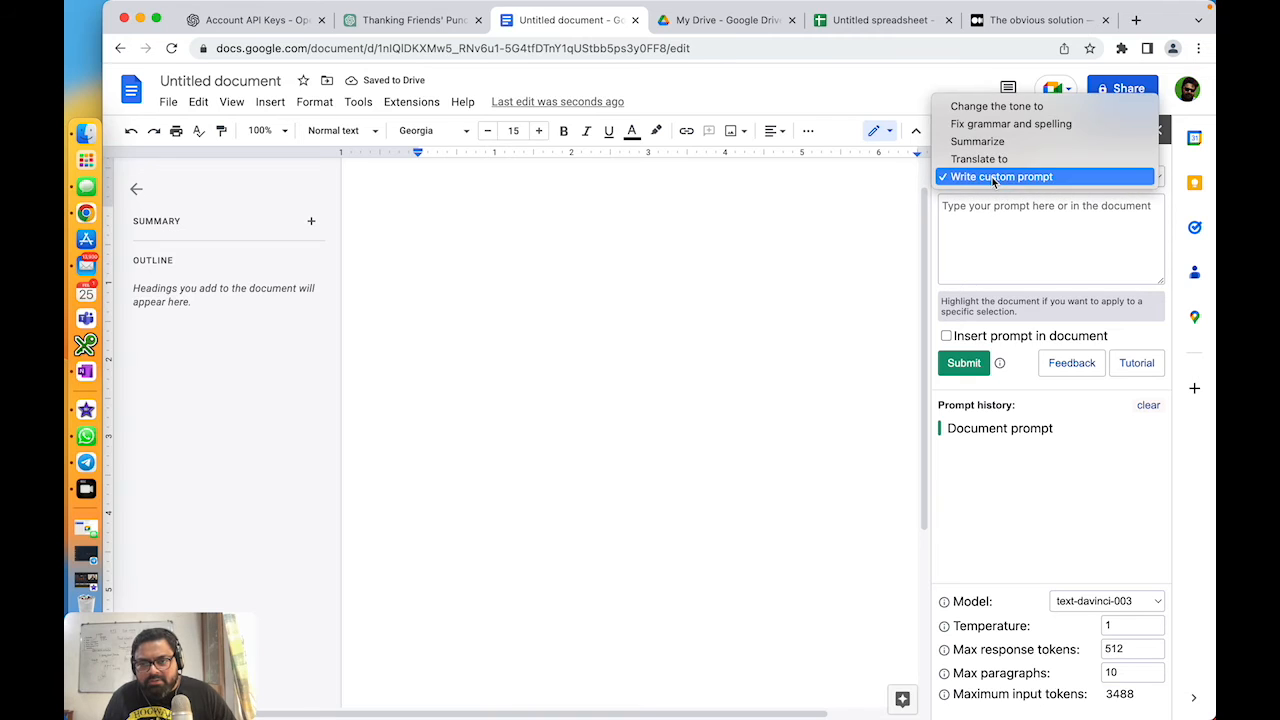
pyautogui.click(993, 177)
pyautogui.click(1004, 246)
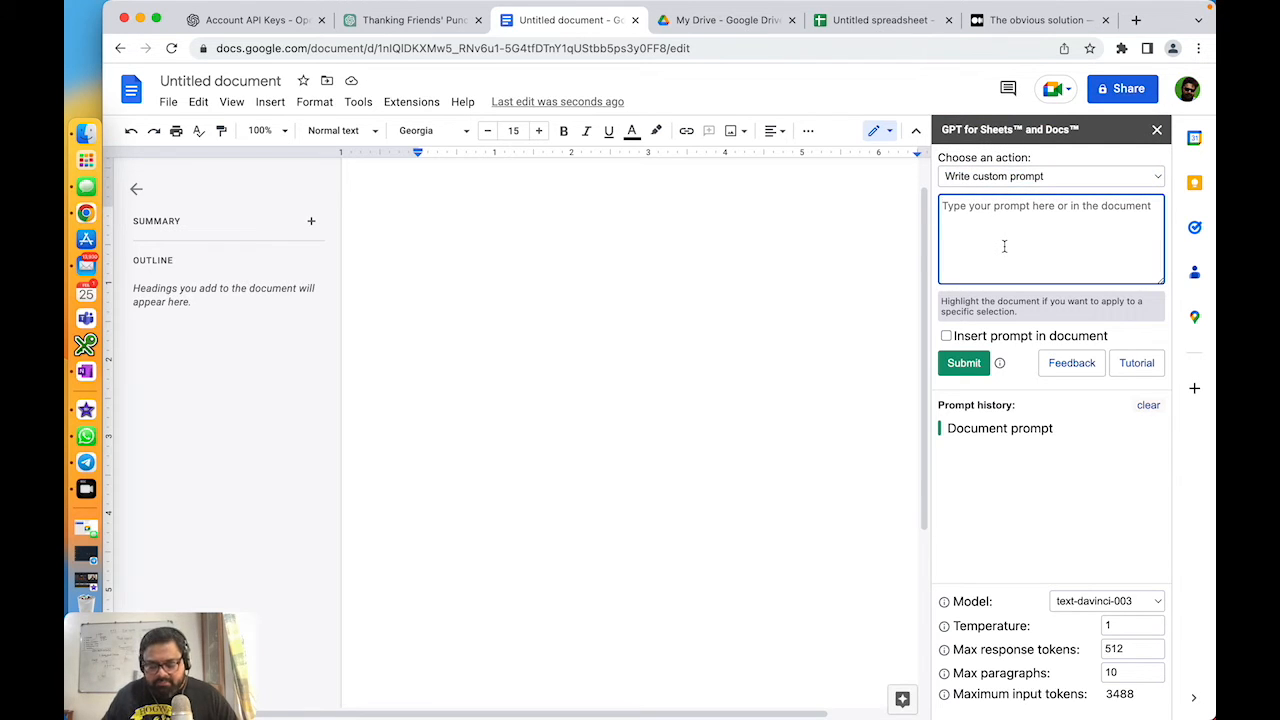
pyautogui.write('write ')
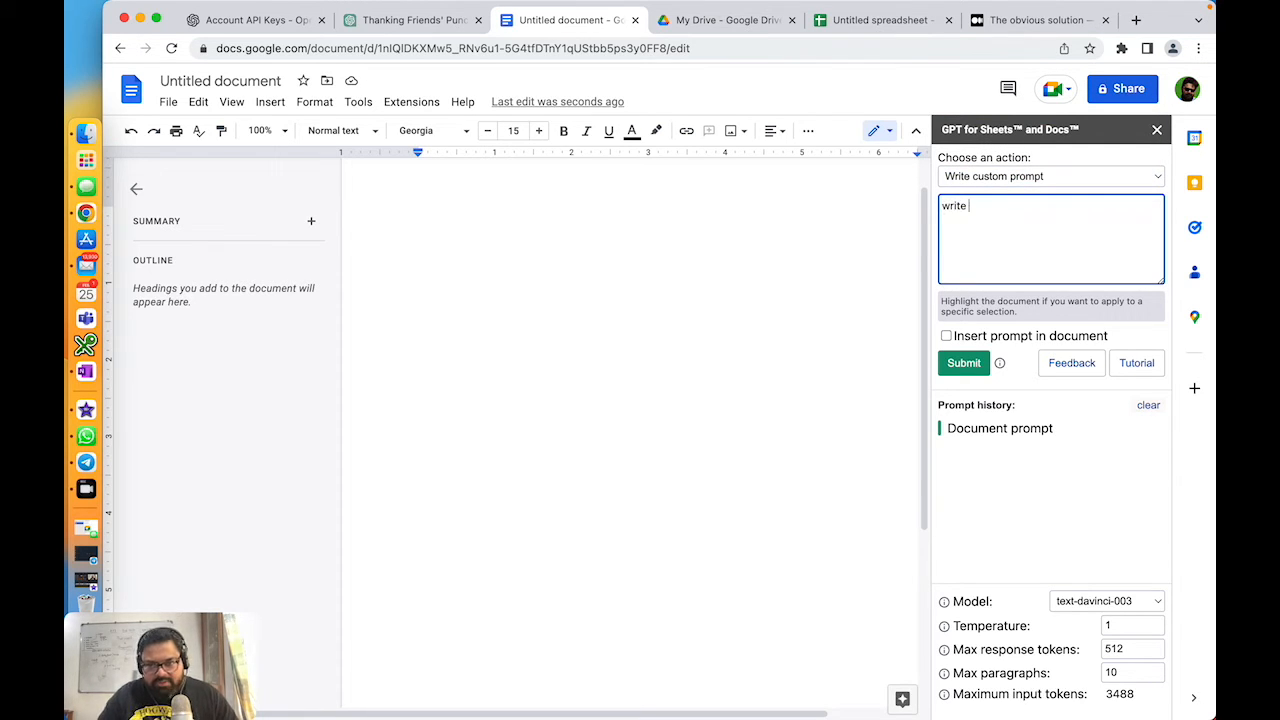
pyautogui.write('an email for ')
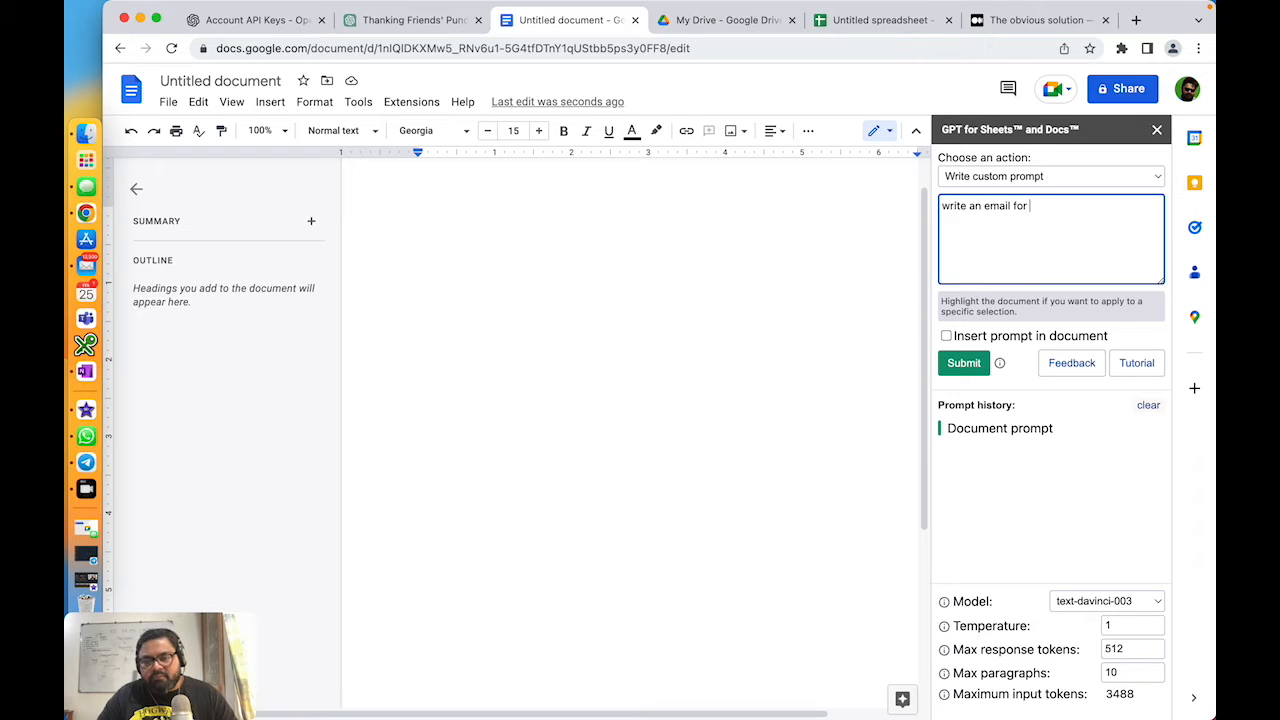
pyautogui.write('apprecia')
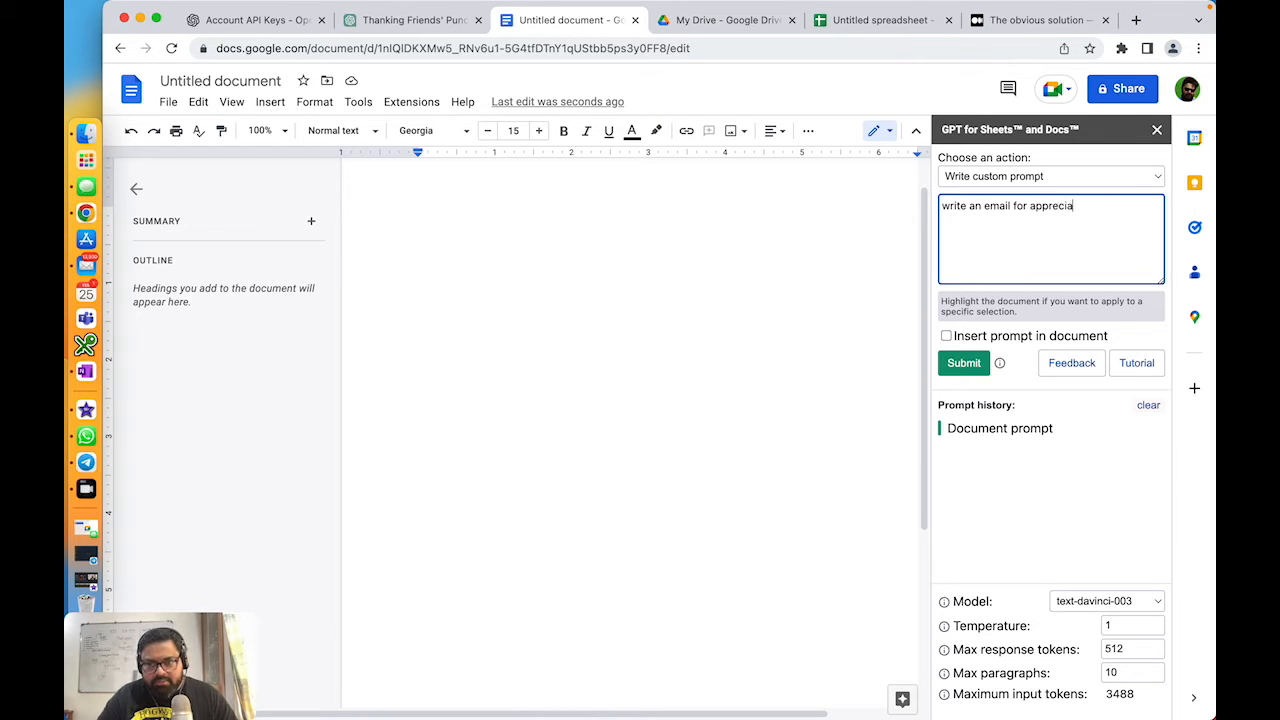
pyautogui.write('ting my c')
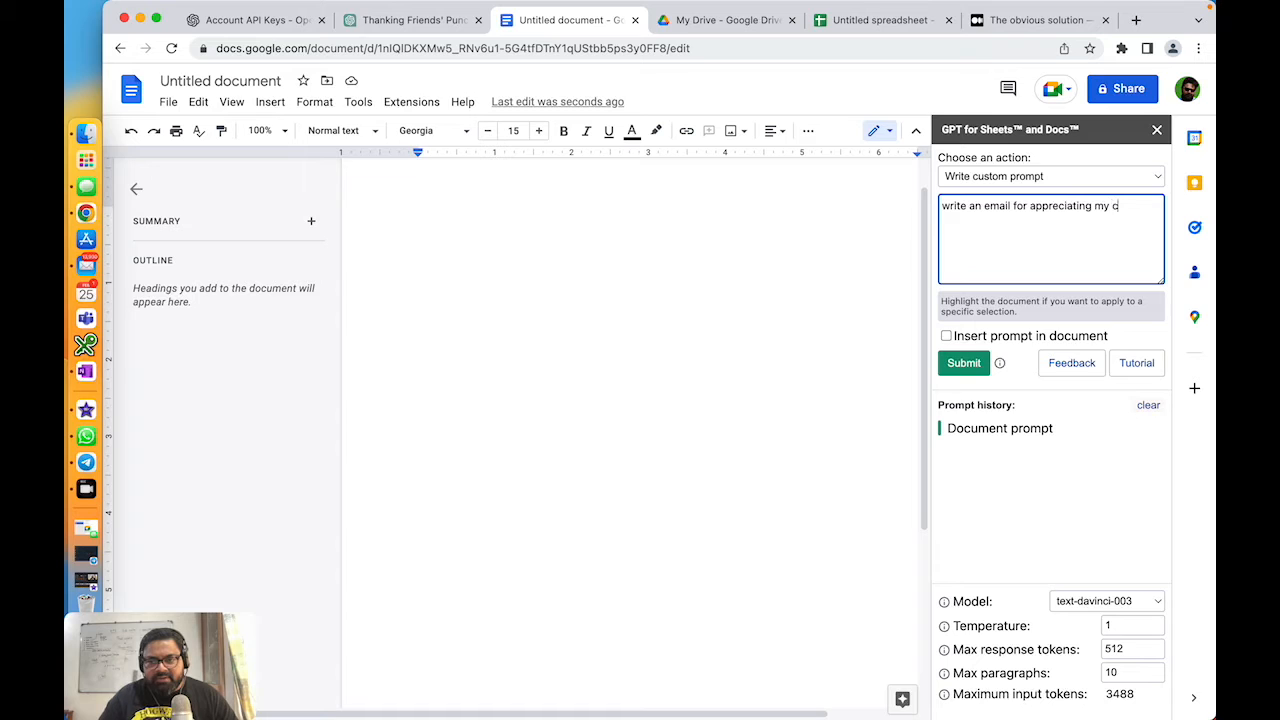
pyautogui.press('BackSpace')
pyautogui.write('co wor')
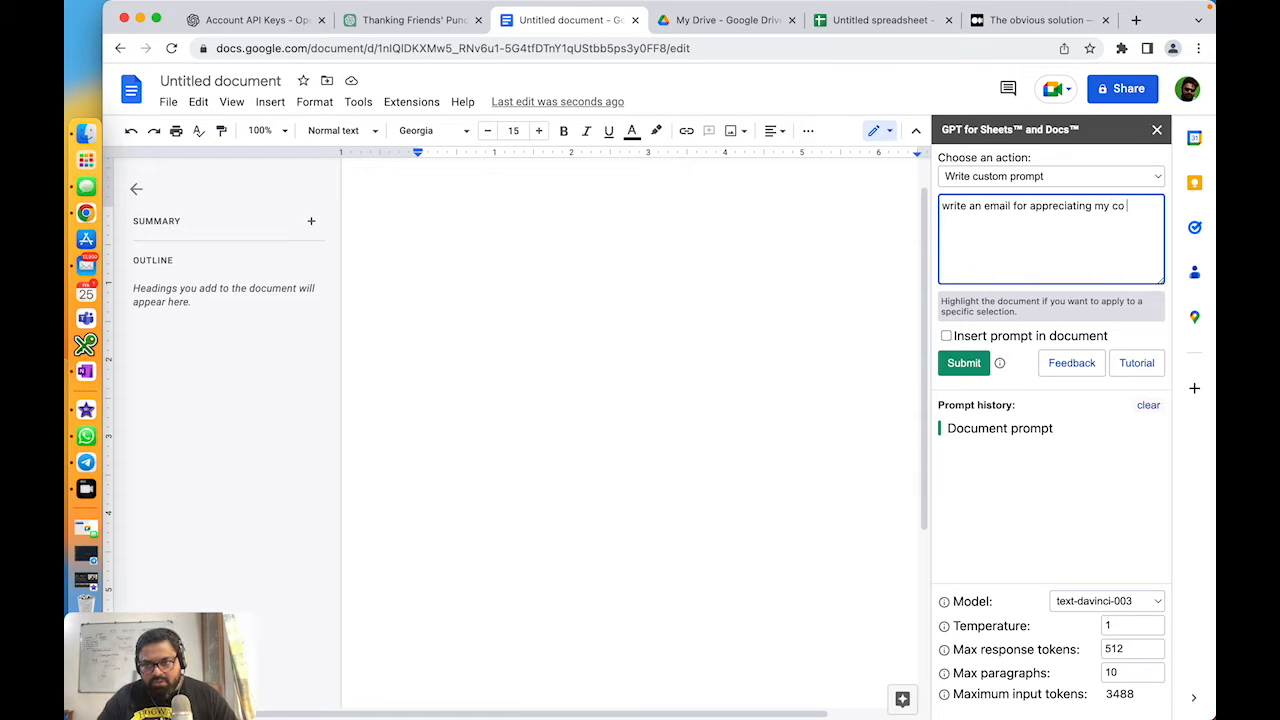
pyautogui.press('BackSpace')
pyautogui.press('BackSpace')
pyautogui.write('orker for ')
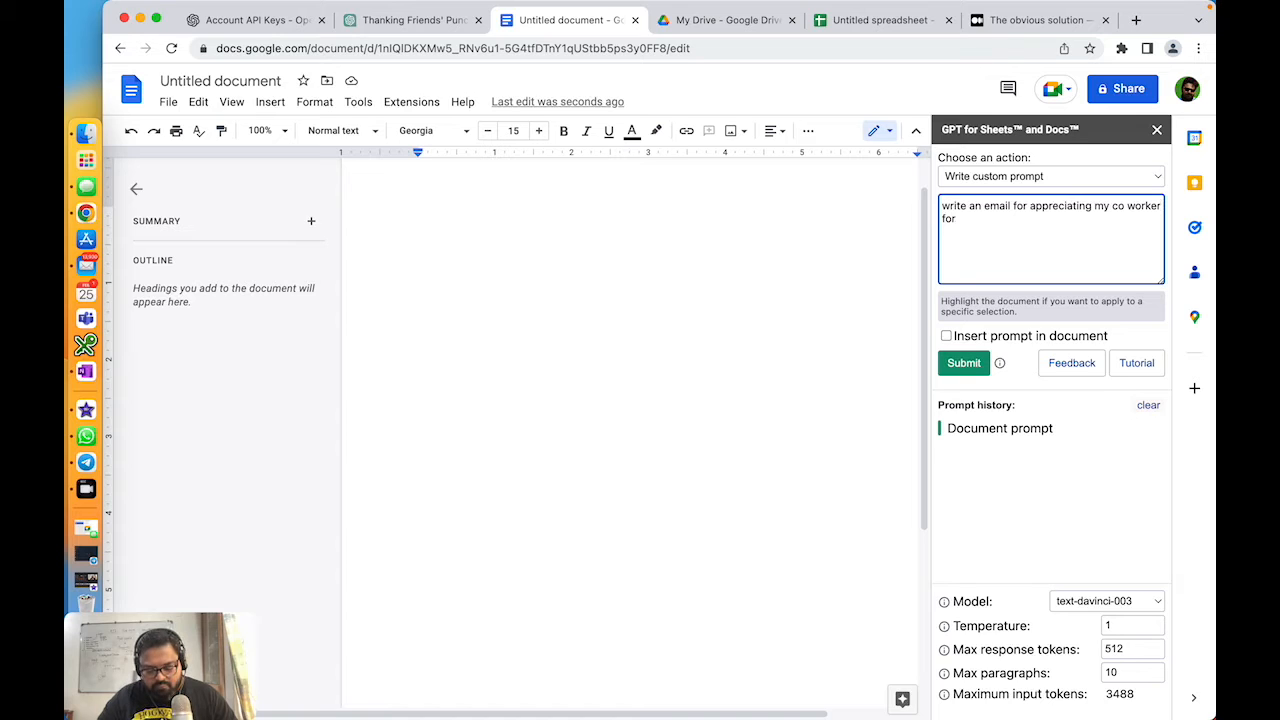
pyautogui.write('deliv')
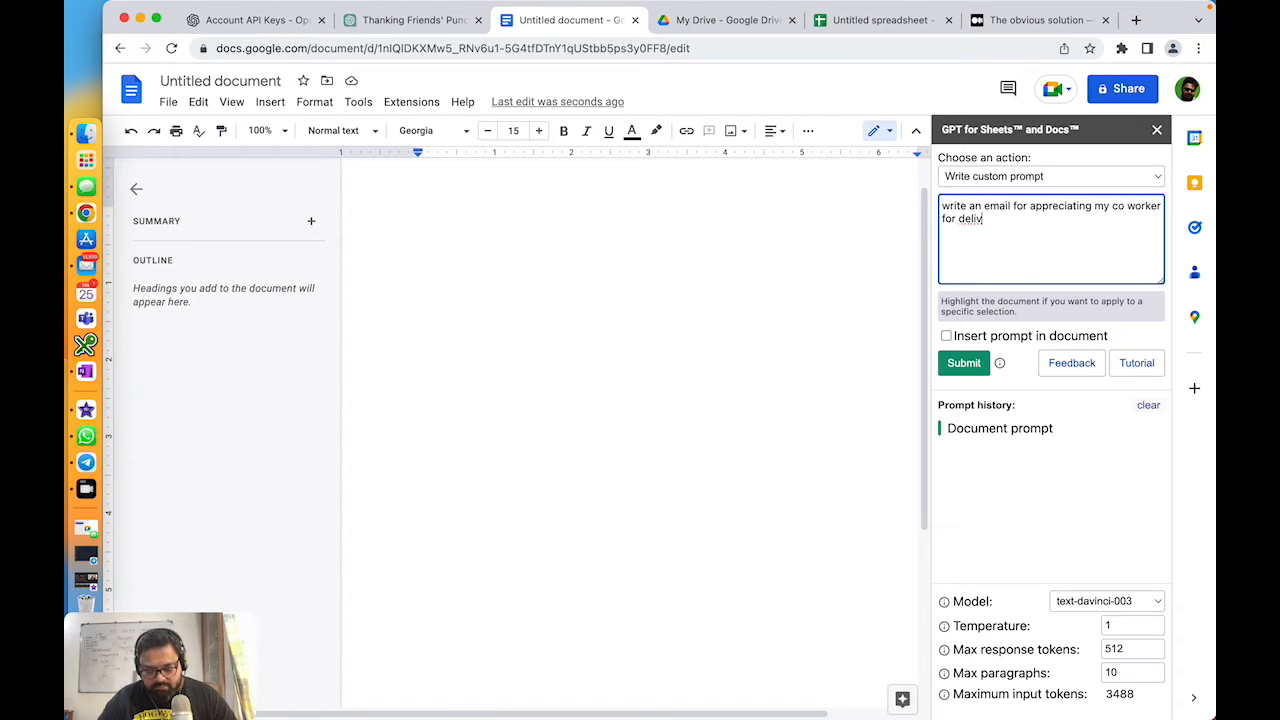
pyautogui.write('iring')
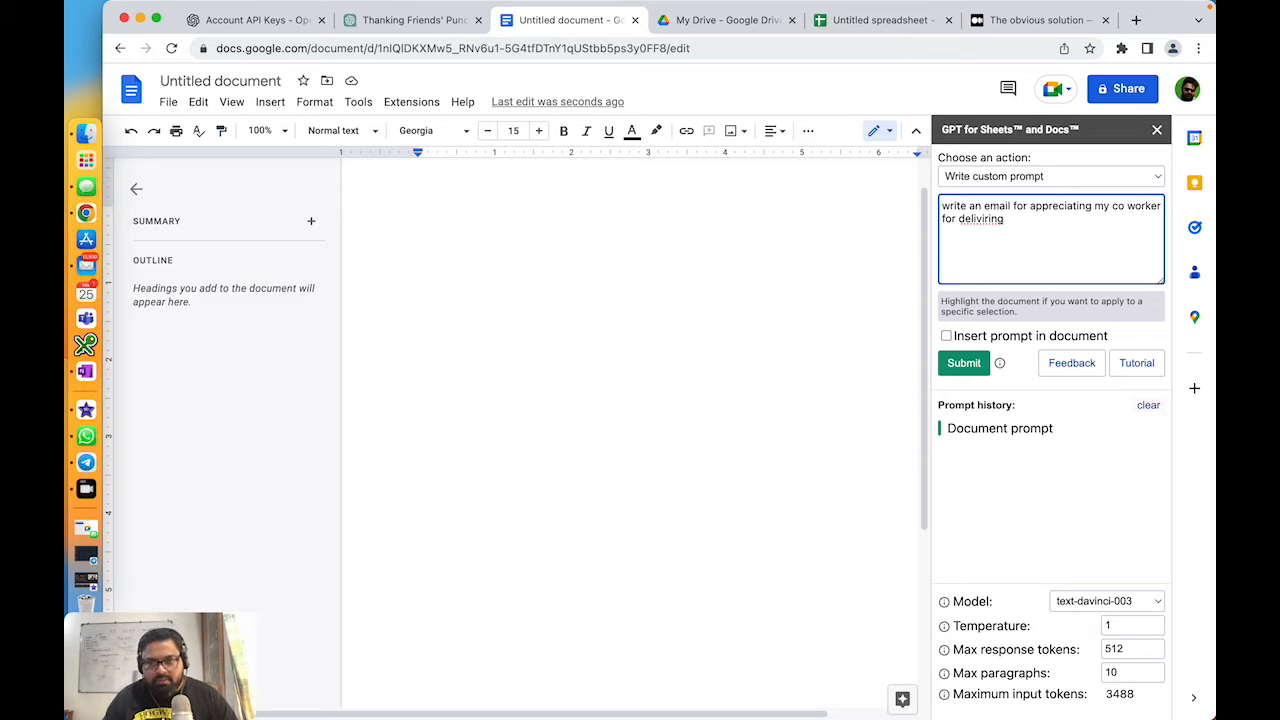
# Step: Correct the misspelled word in the prompt to "delivering", complete the prompt with "on time." and submit it
pyautogui.rightClick(990, 218)
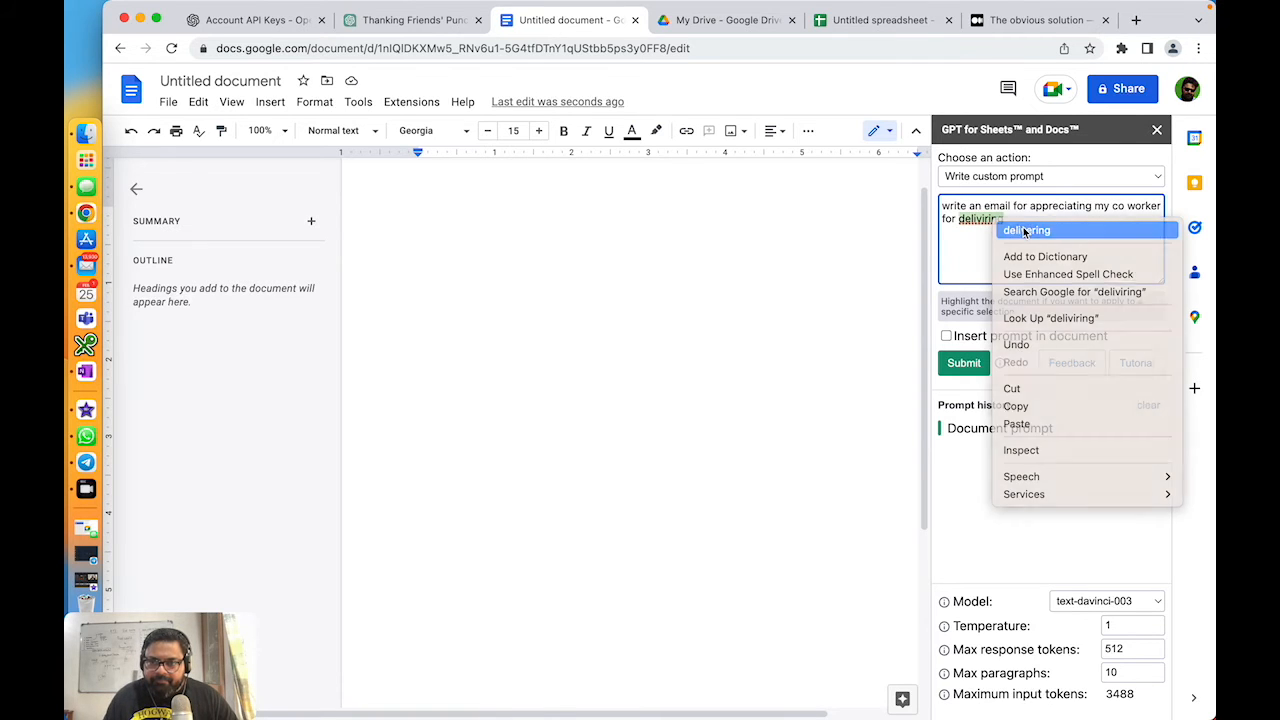
pyautogui.click(1024, 226)
pyautogui.write('on time.')
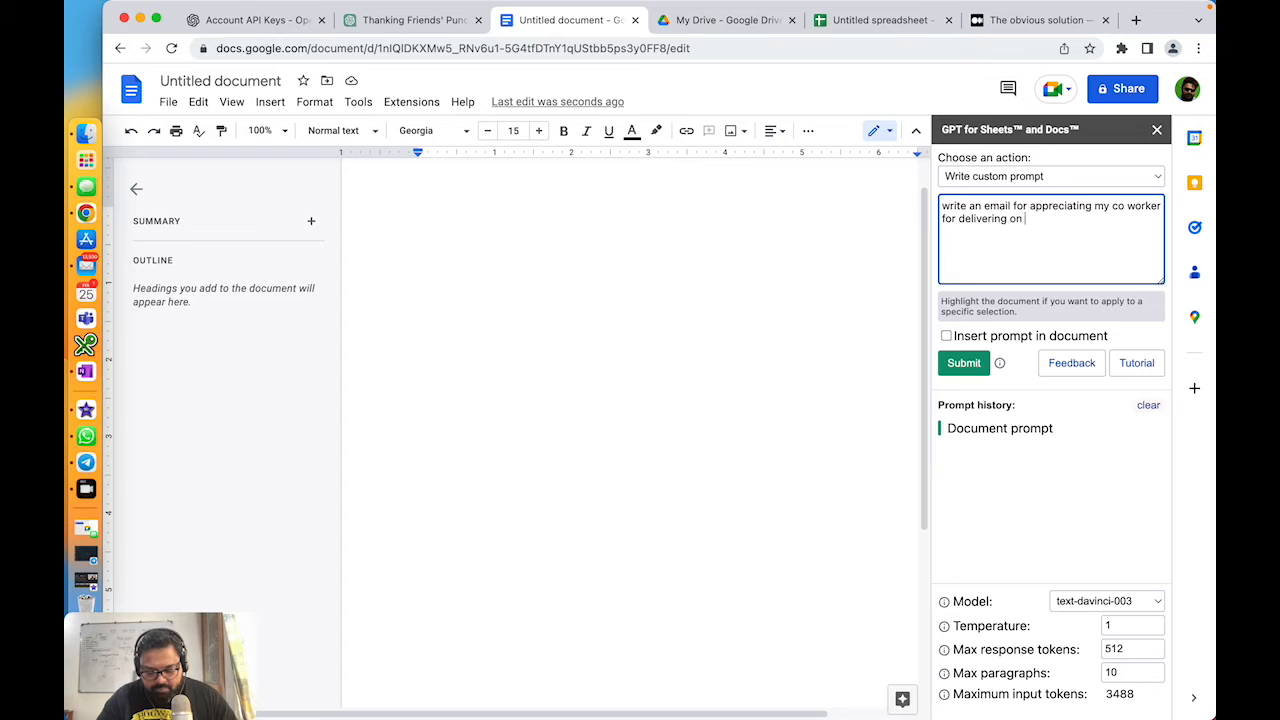
pyautogui.click(960, 362)
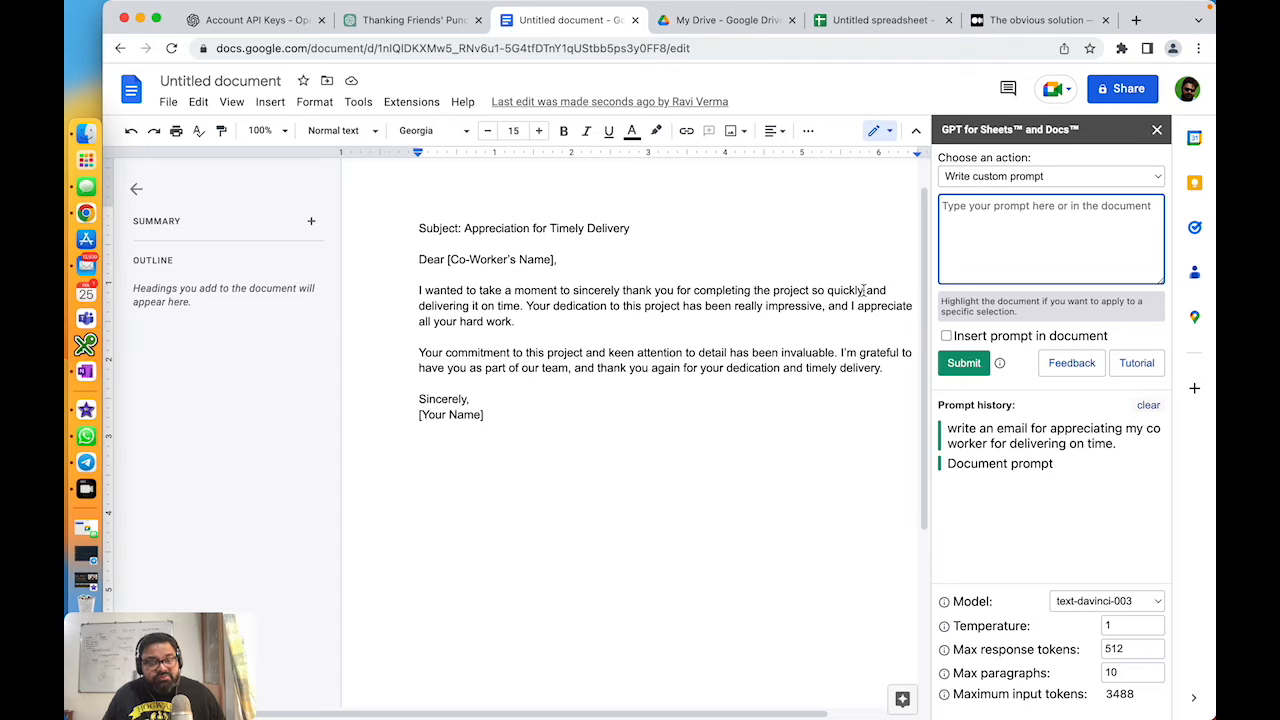
# Step: Select the whole appreciation email, including its subject line, and submit a Change the tone to request with the tone "happy"
pyautogui.click(495, 525)
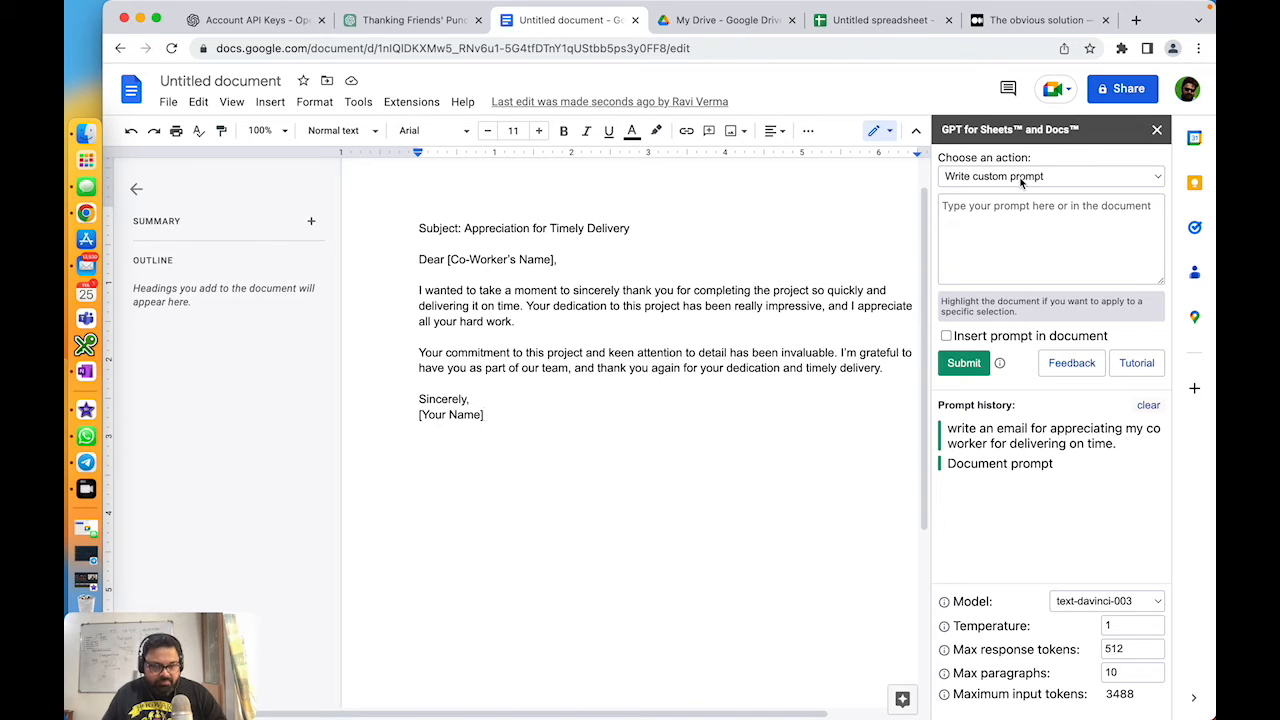
pyautogui.click(574, 366)
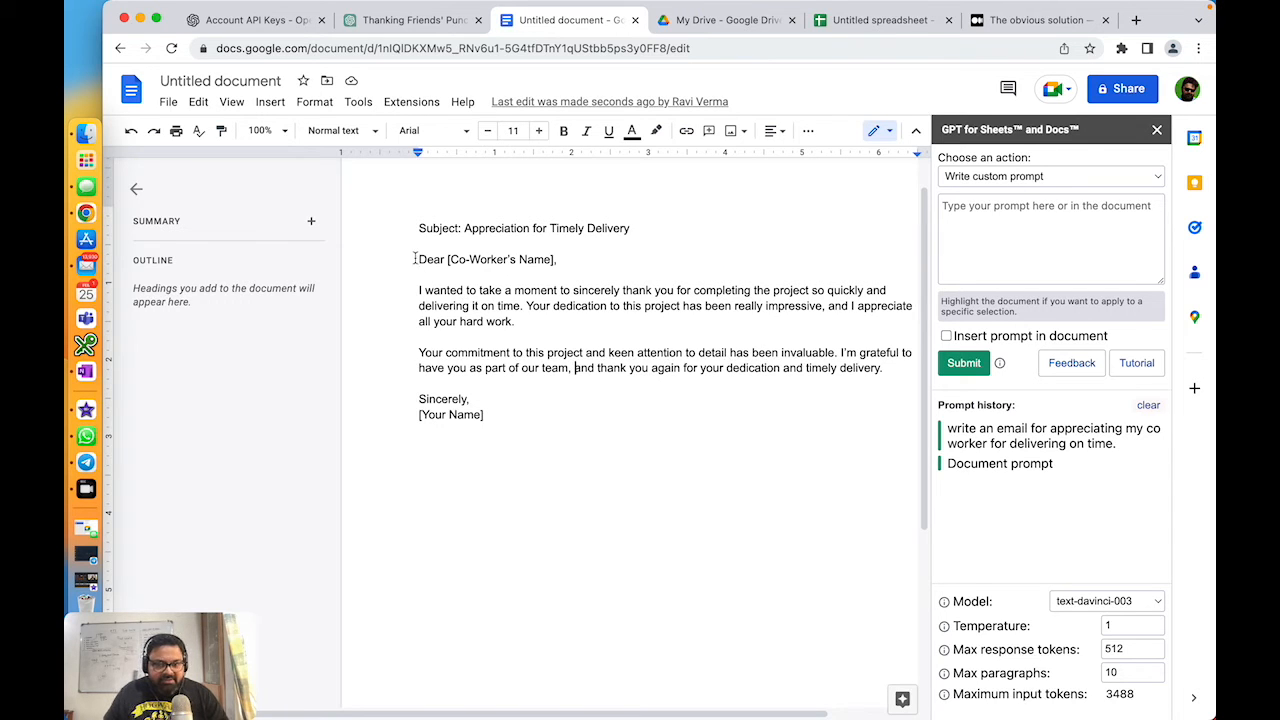
pyautogui.moveTo(414, 258); pyautogui.dragTo(489, 426)
pyautogui.click(537, 437)
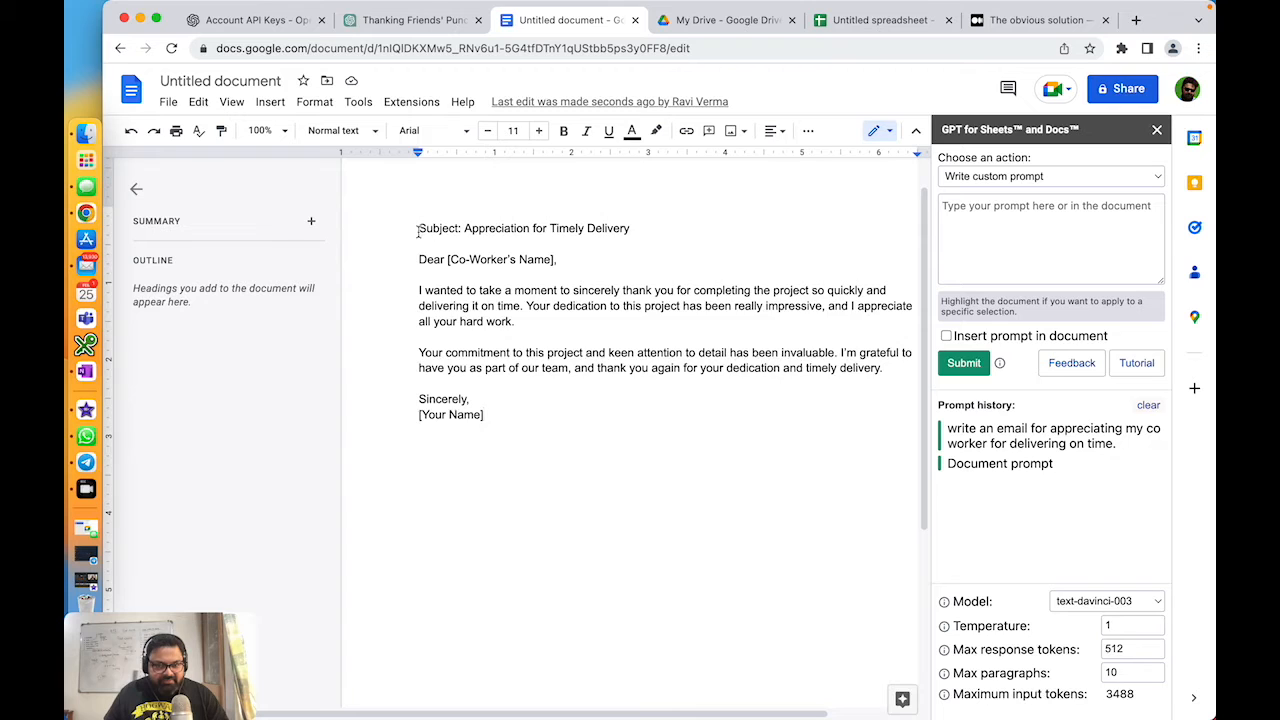
pyautogui.moveTo(418, 231); pyautogui.dragTo(591, 406)
pyautogui.click(1133, 184)
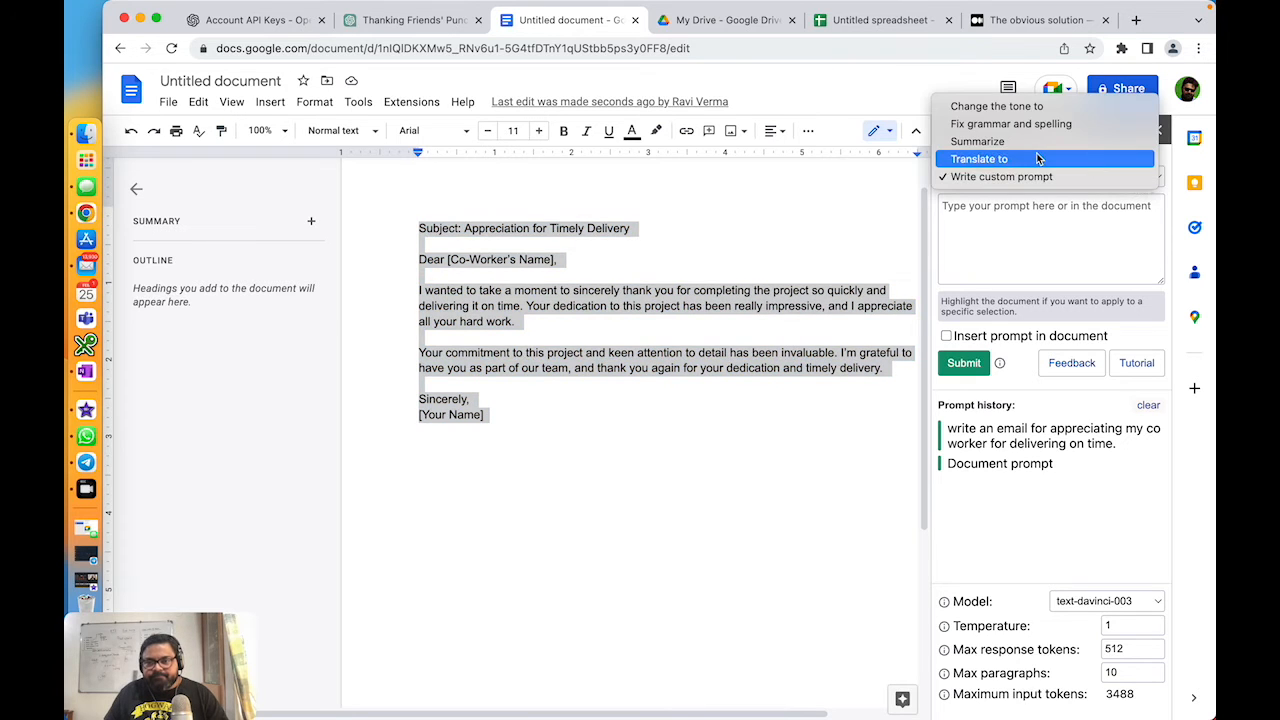
pyautogui.click(995, 109)
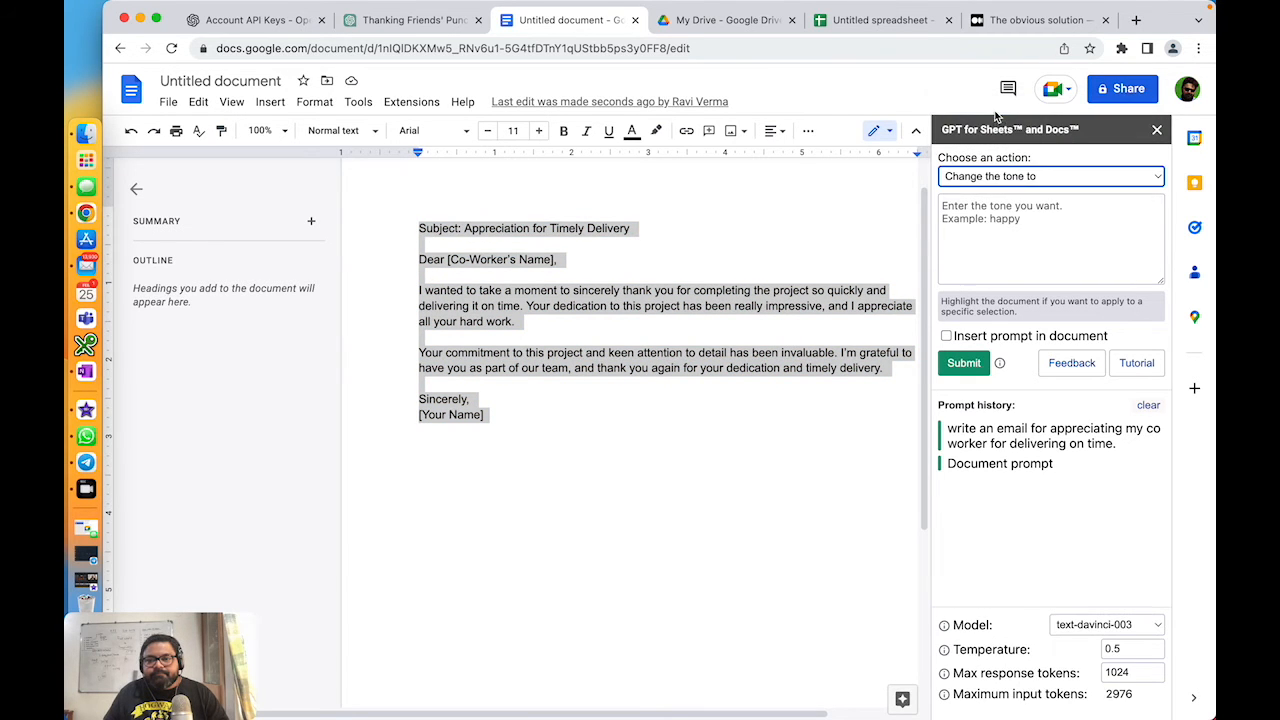
pyautogui.click(980, 218)
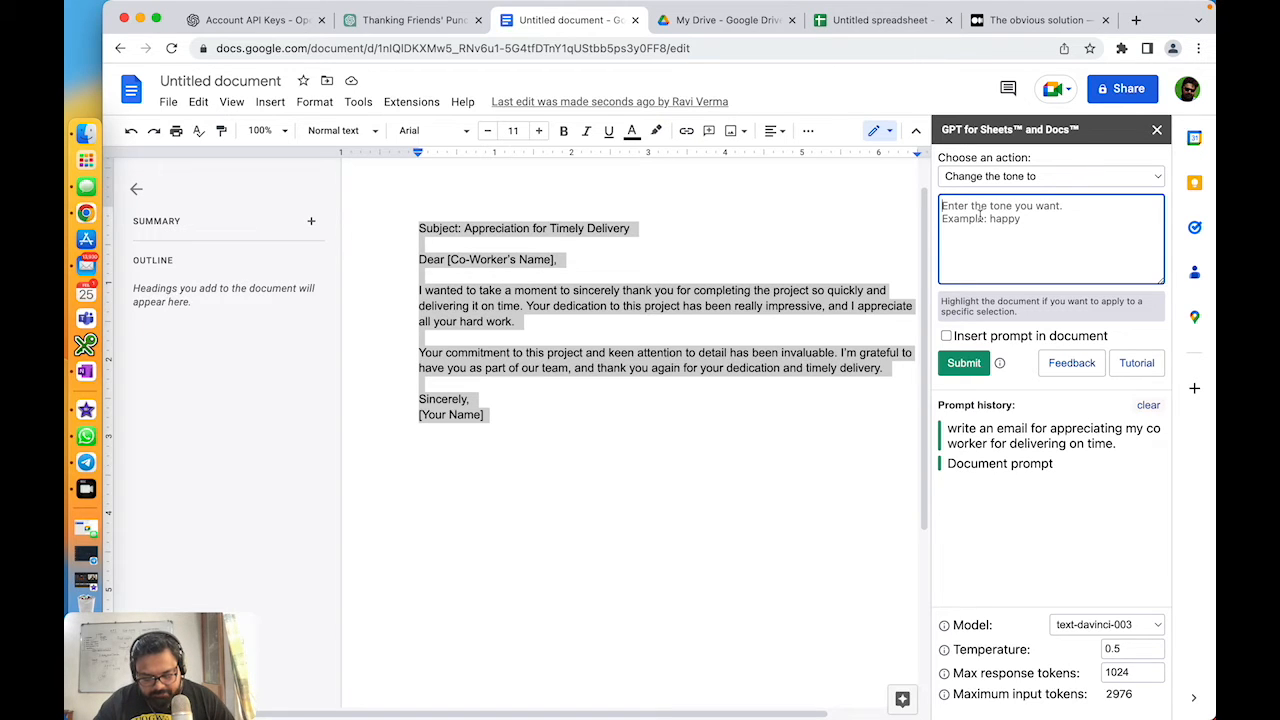
pyautogui.write('happ')
pyautogui.write('y')
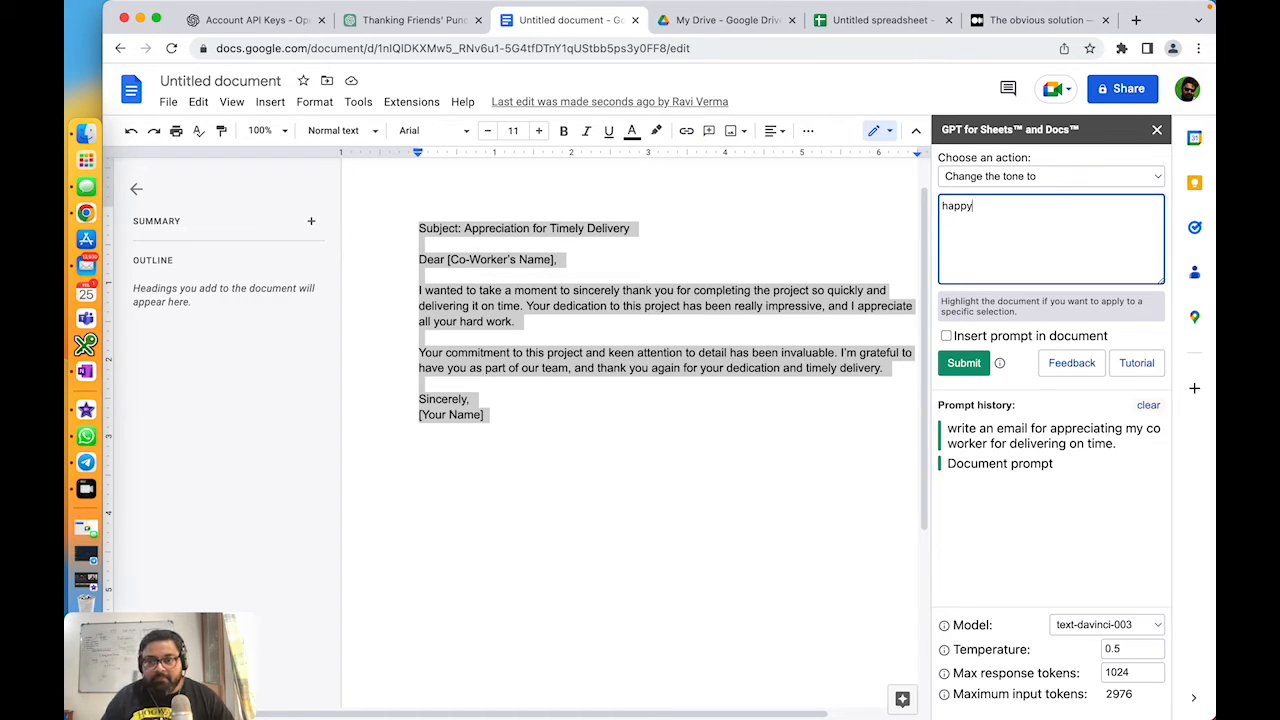
pyautogui.click(964, 363)
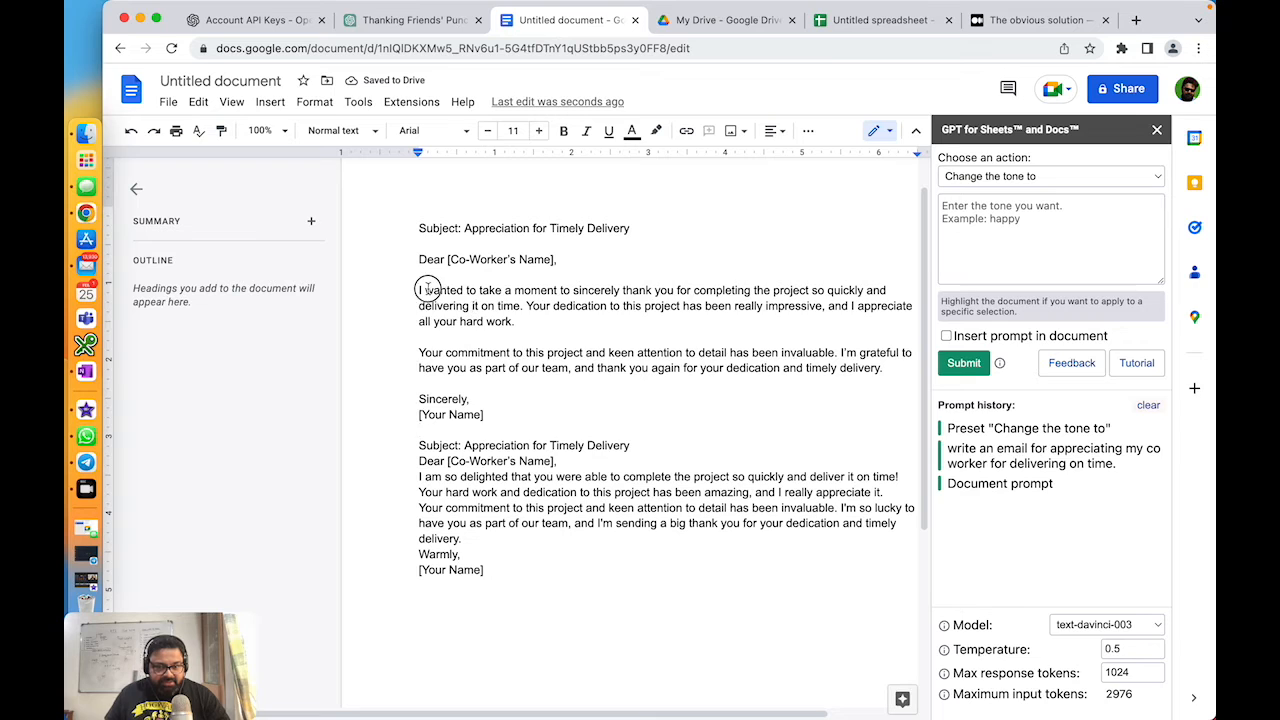
# Step: Compare the wording of the original appreciation email with the happy version below it
pyautogui.moveTo(420, 290); pyautogui.dragTo(714, 349)
pyautogui.click(690, 476)
pyautogui.moveTo(417, 476); pyautogui.dragTo(716, 507)
pyautogui.click(716, 507)
pyautogui.moveTo(443, 445); pyautogui.dragTo(575, 599)
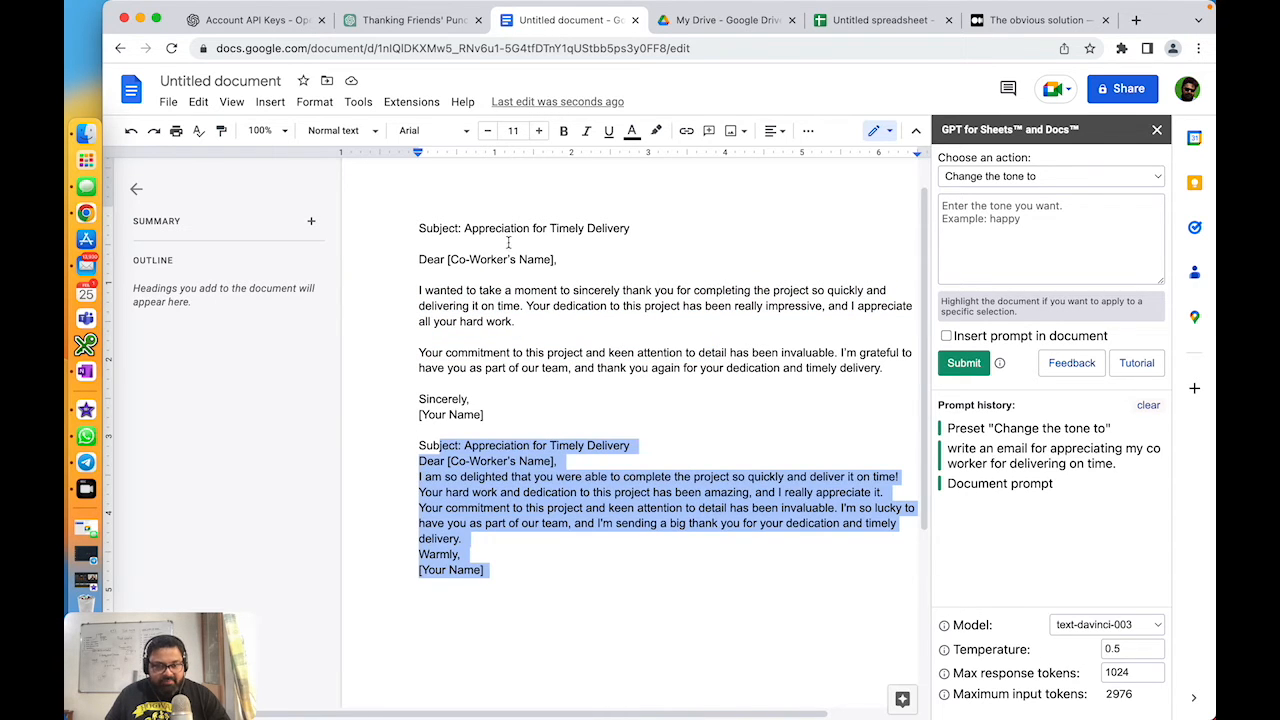
pyautogui.moveTo(420, 244); pyautogui.dragTo(580, 367)
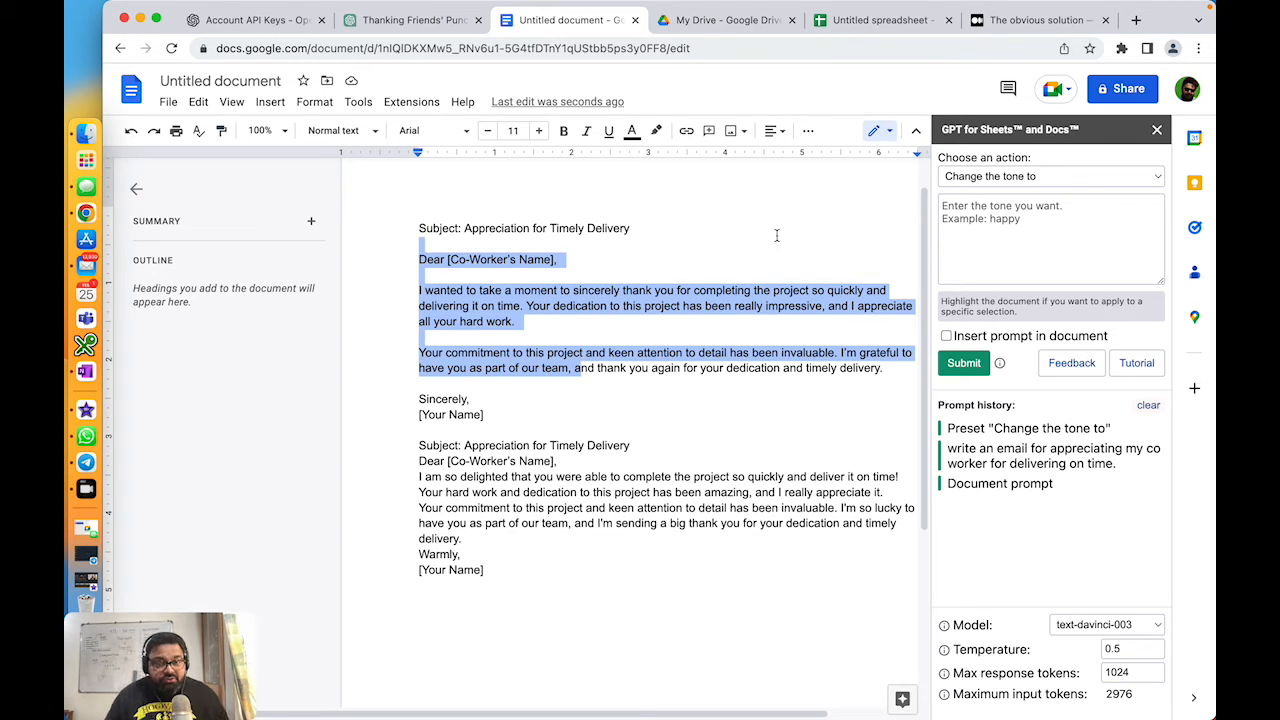
pyautogui.click(831, 269)
# Step: Switch to the untitled spreadsheet in Google Sheets and inspect the GPT formula in cell C3
pyautogui.click(843, 31)
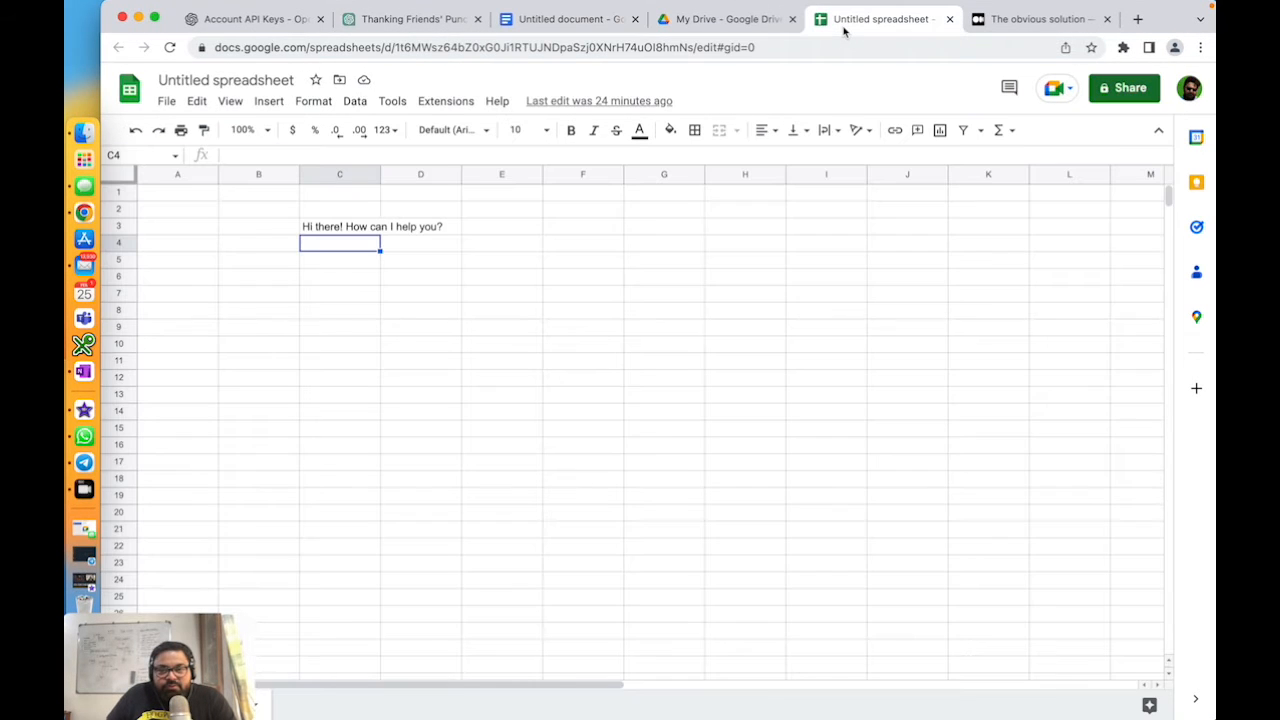
pyautogui.click(696, 345)
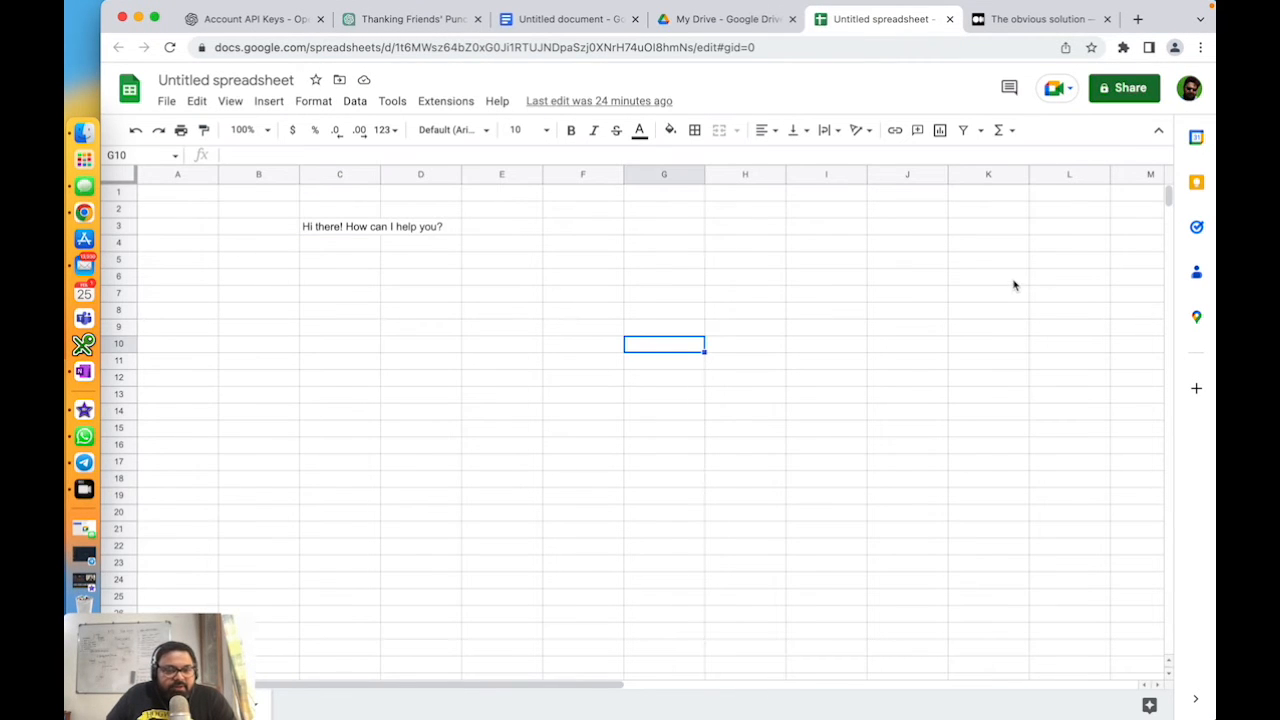
pyautogui.click(346, 229)
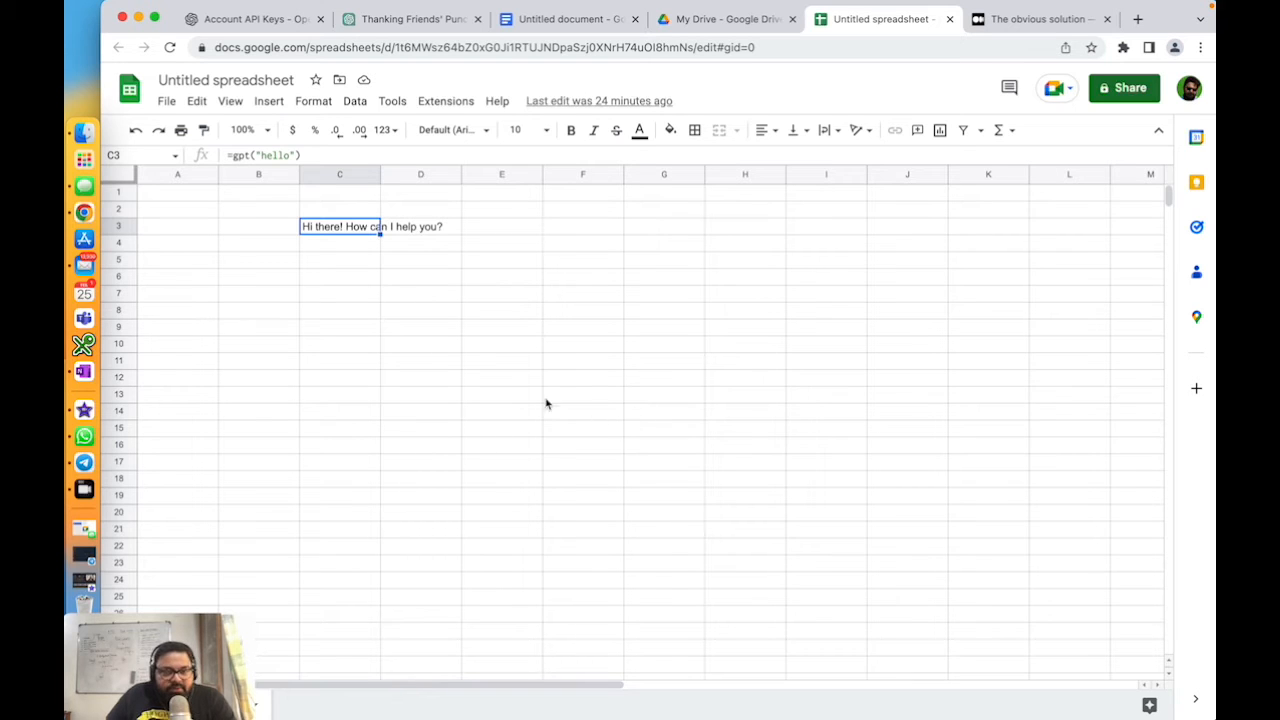
# Step: Start a GPT_TABLE formula in cell C5 with the prompt "table for fuits"
pyautogui.click(368, 268)
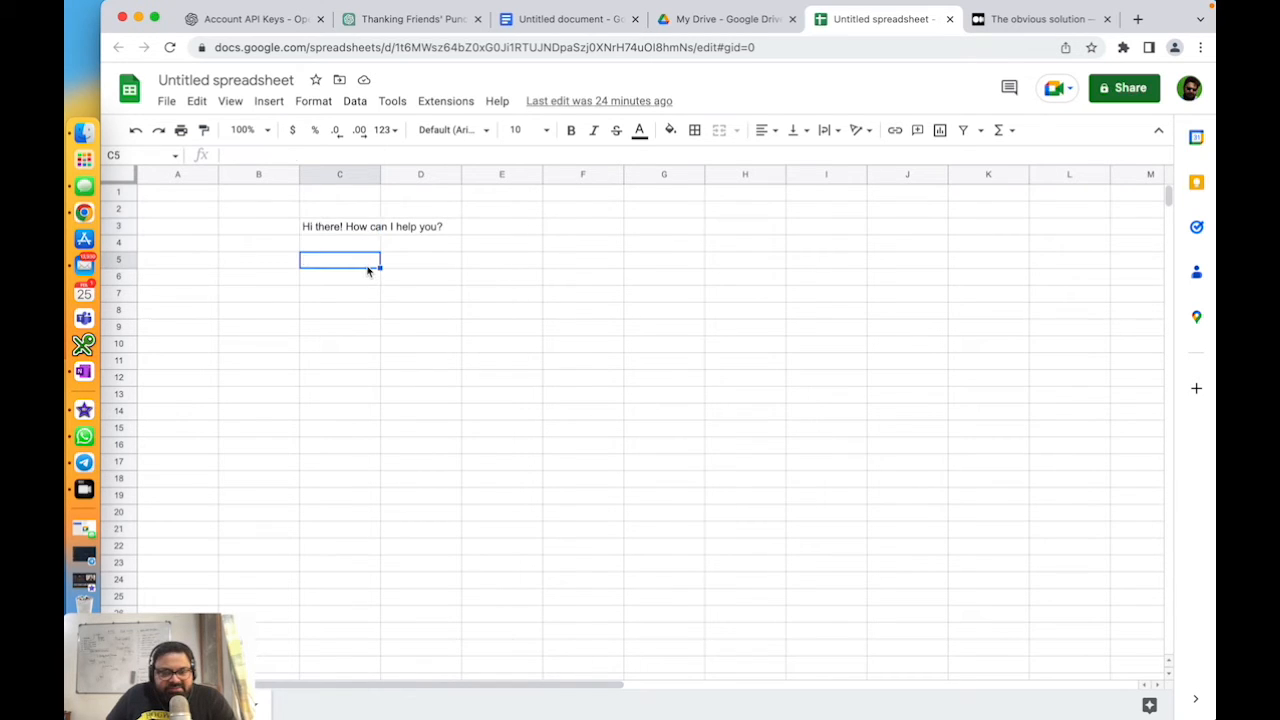
pyautogui.write('=g')
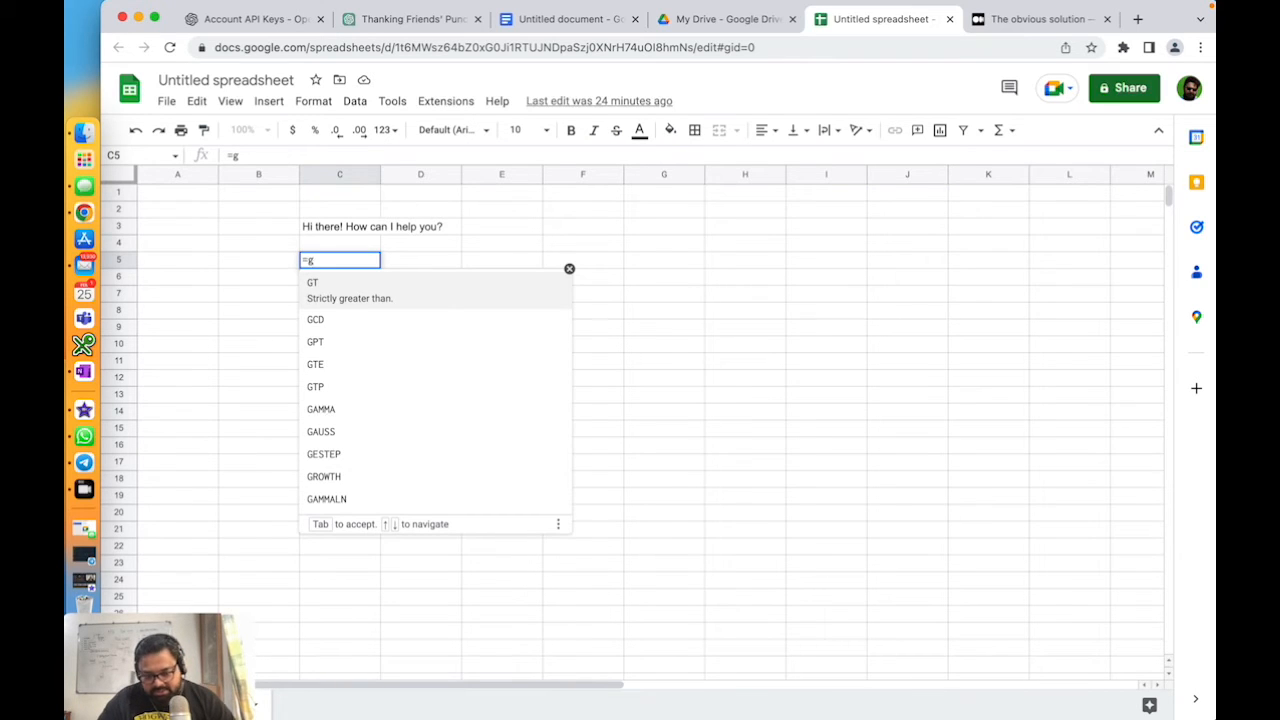
pyautogui.write('pt')
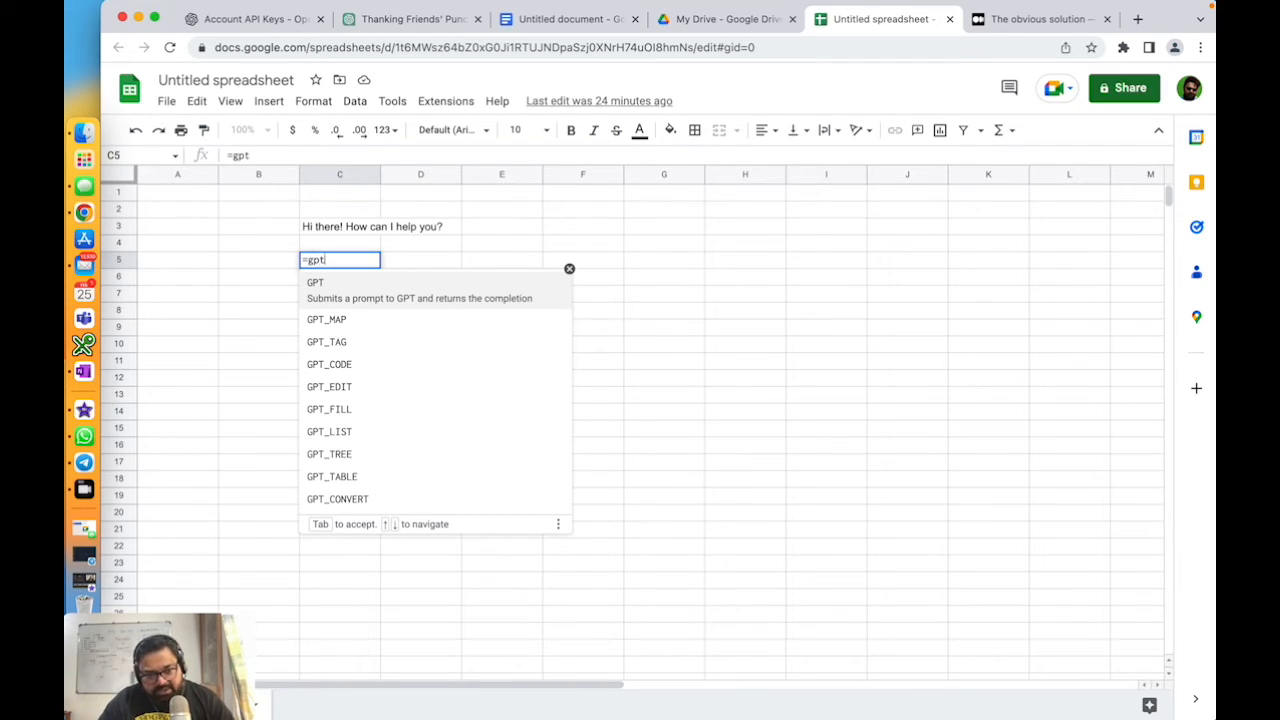
pyautogui.click(350, 468)
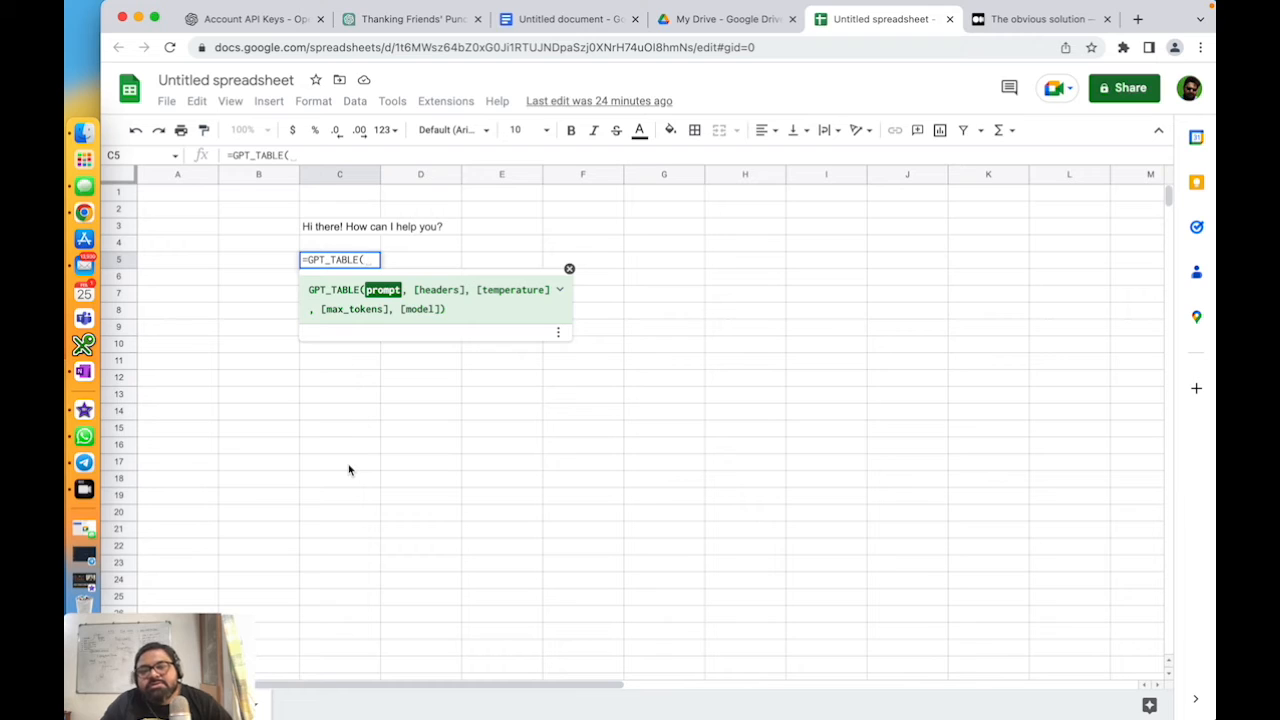
pyautogui.write('"')
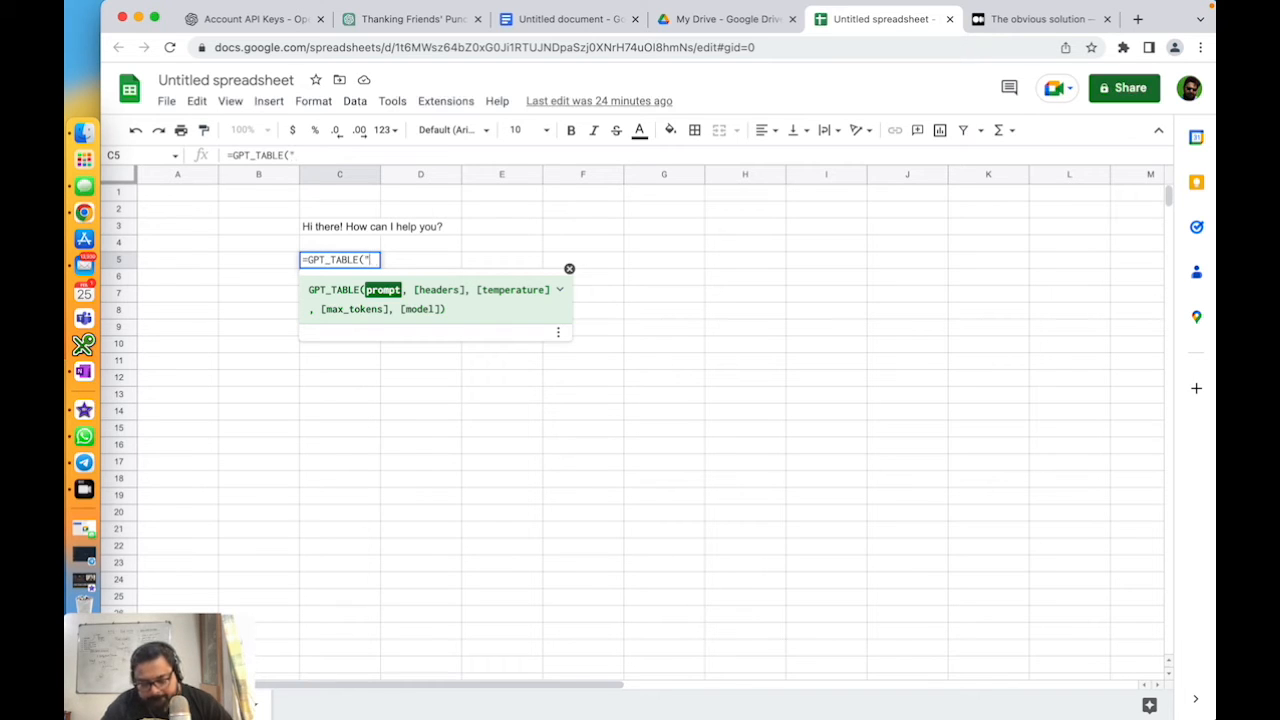
pyautogui.write('table')
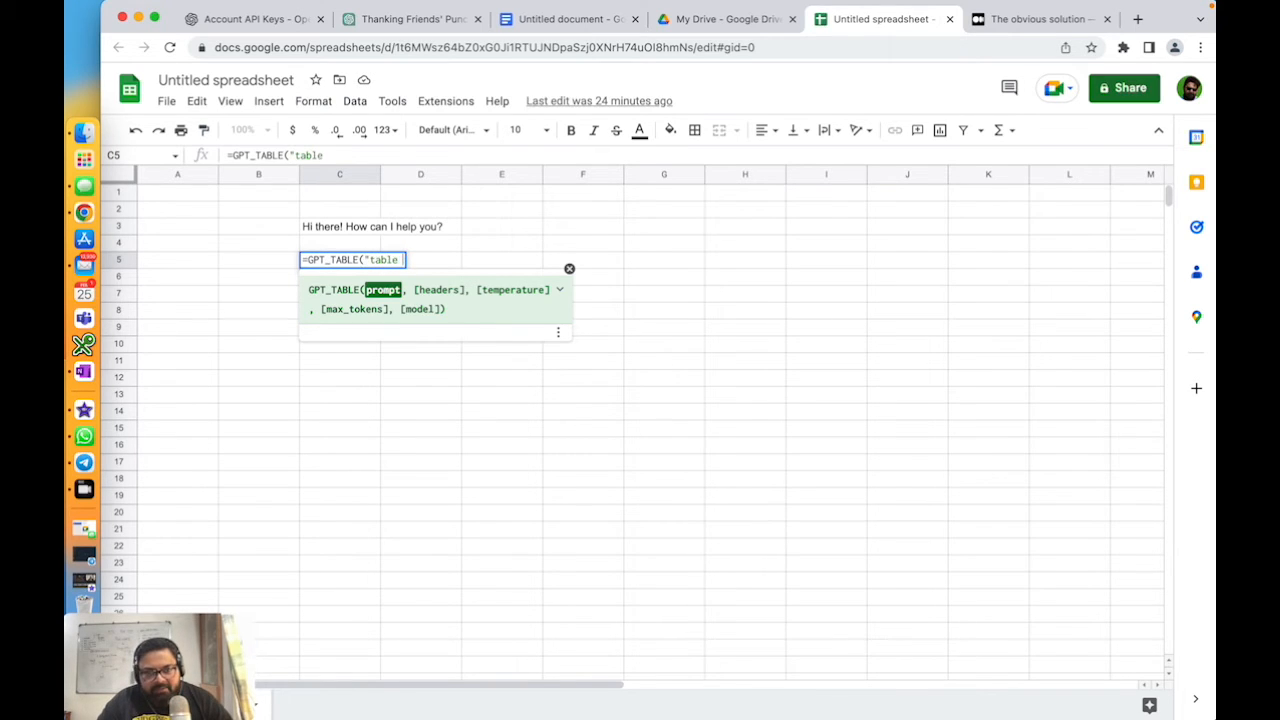
pyautogui.write(' for ')
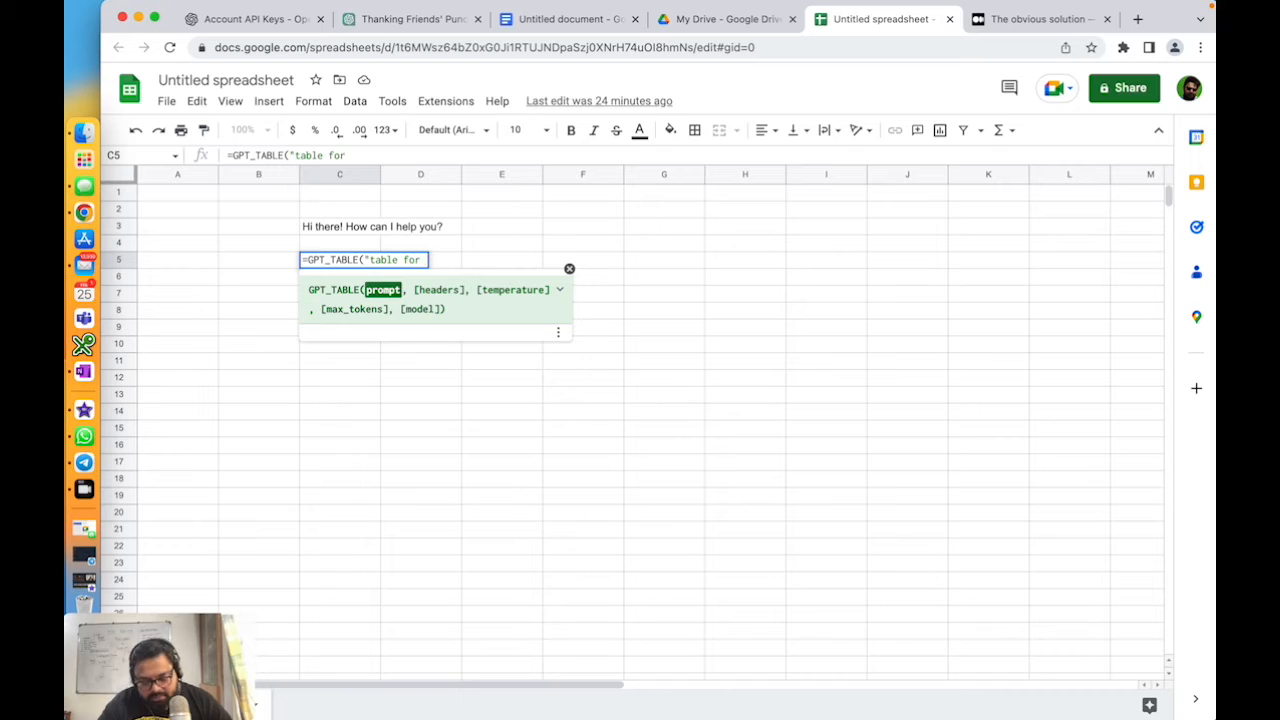
pyautogui.write('fuit')
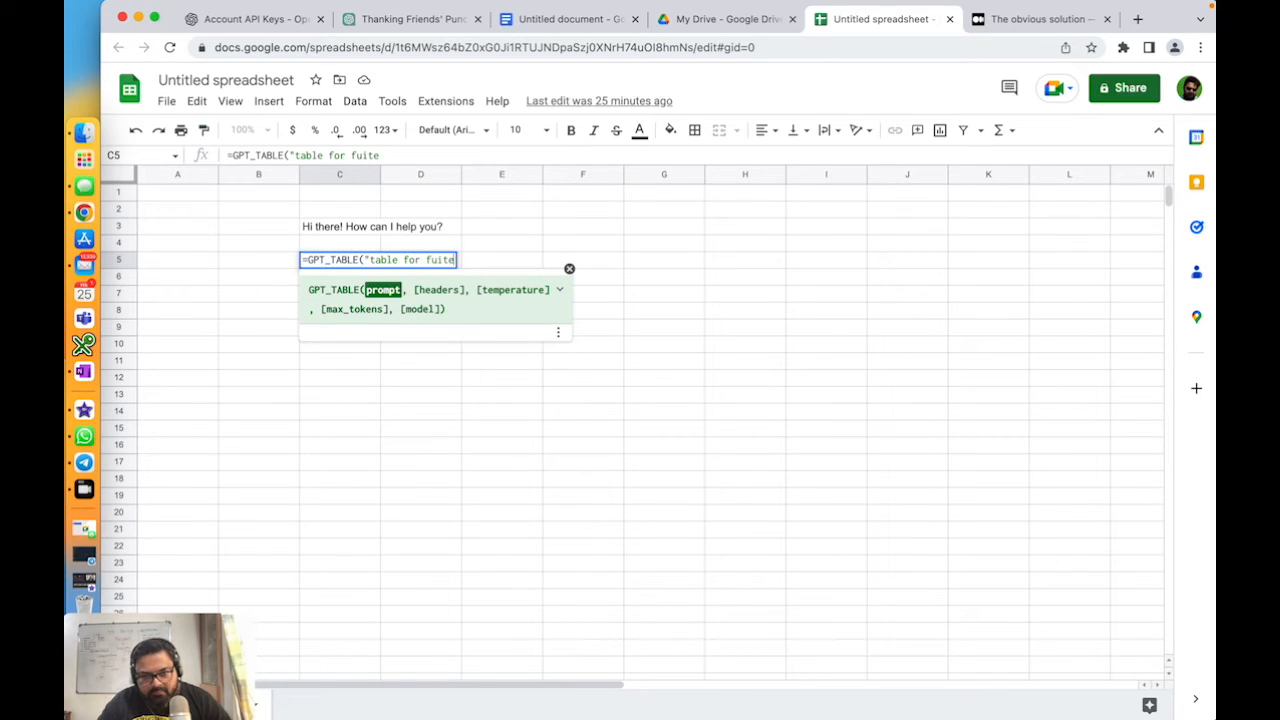
pyautogui.write('s",')
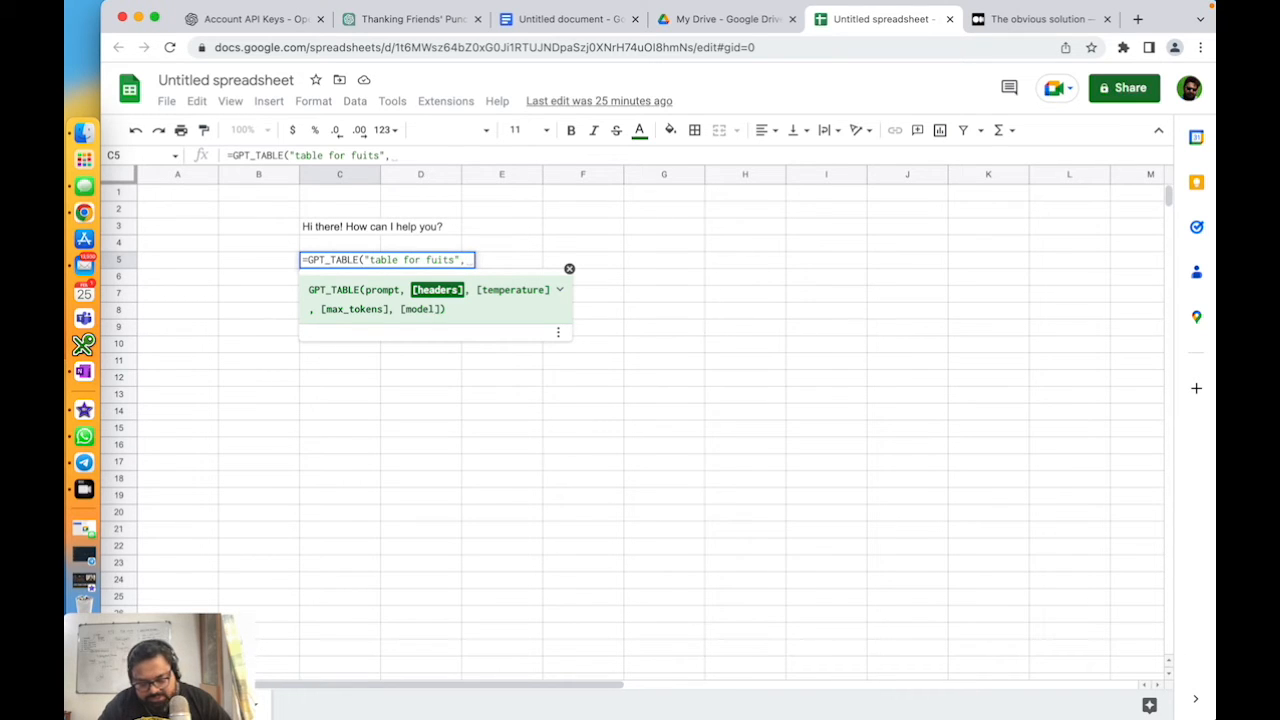
# Step: Add name color sugar without quotation marks as the headers argument and submit the GPT_TABLE formula
pyautogui.write('name')
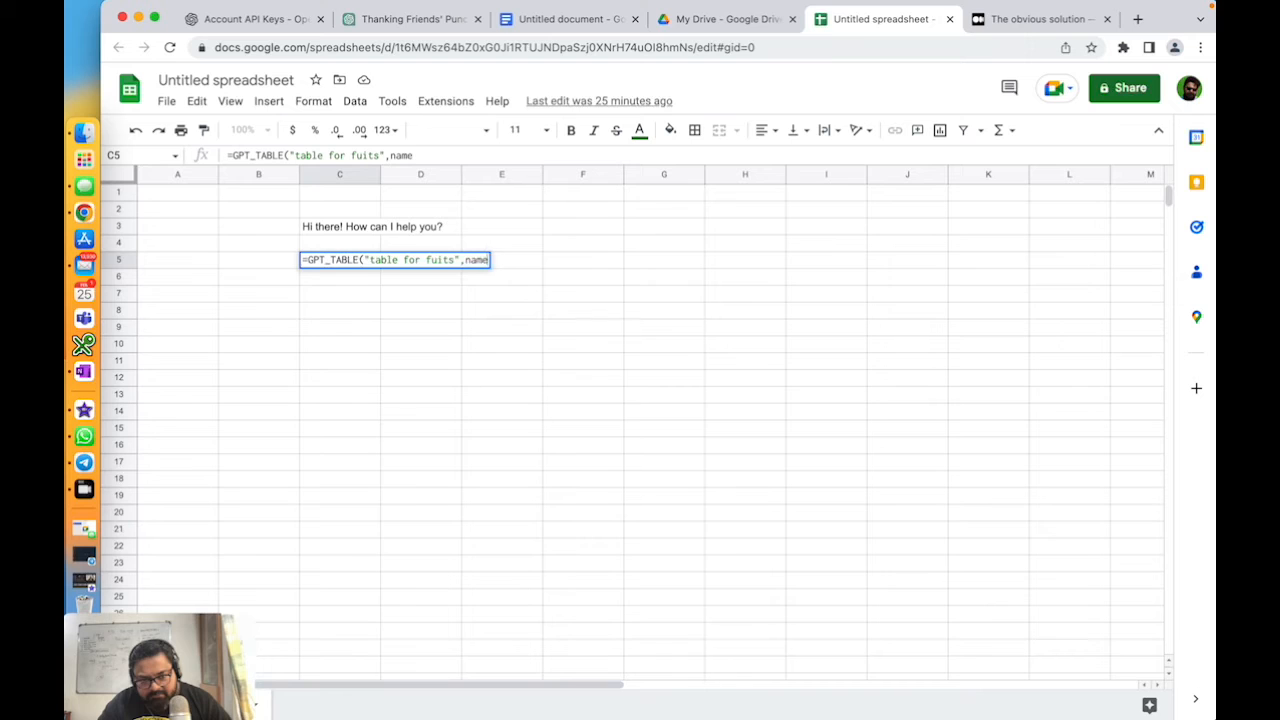
pyautogui.write(',')
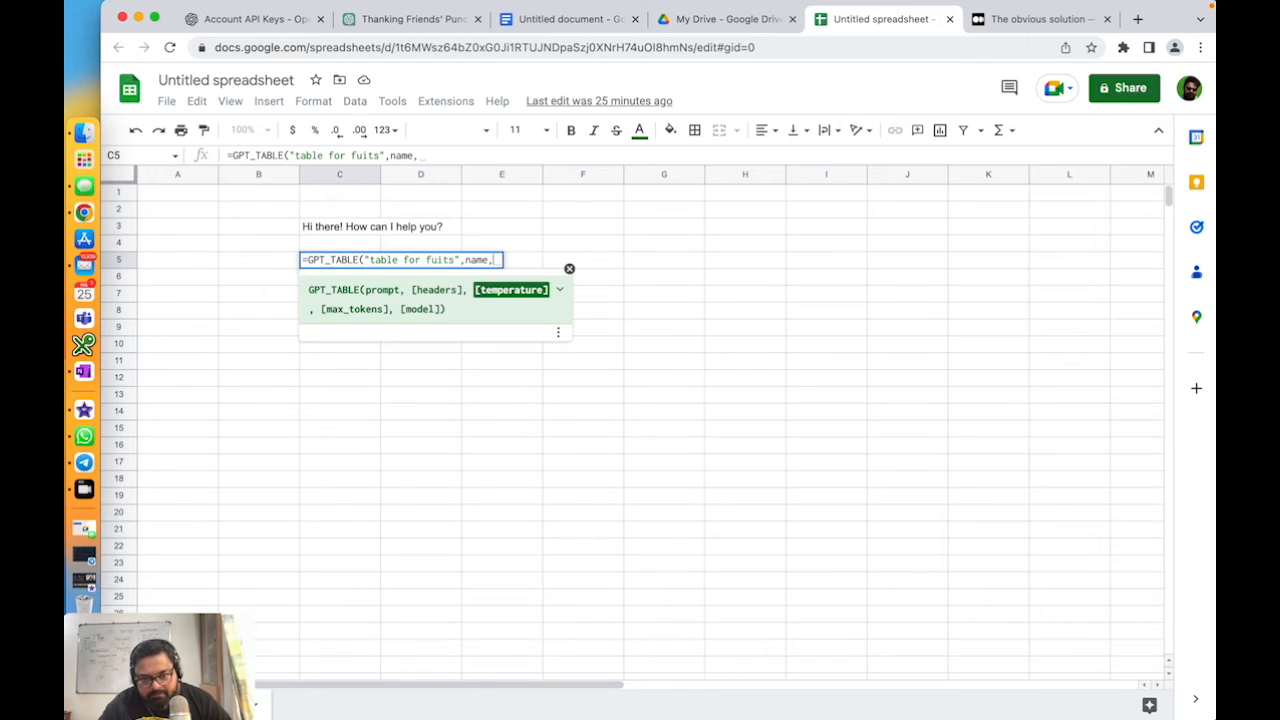
pyautogui.press('BackSpace')
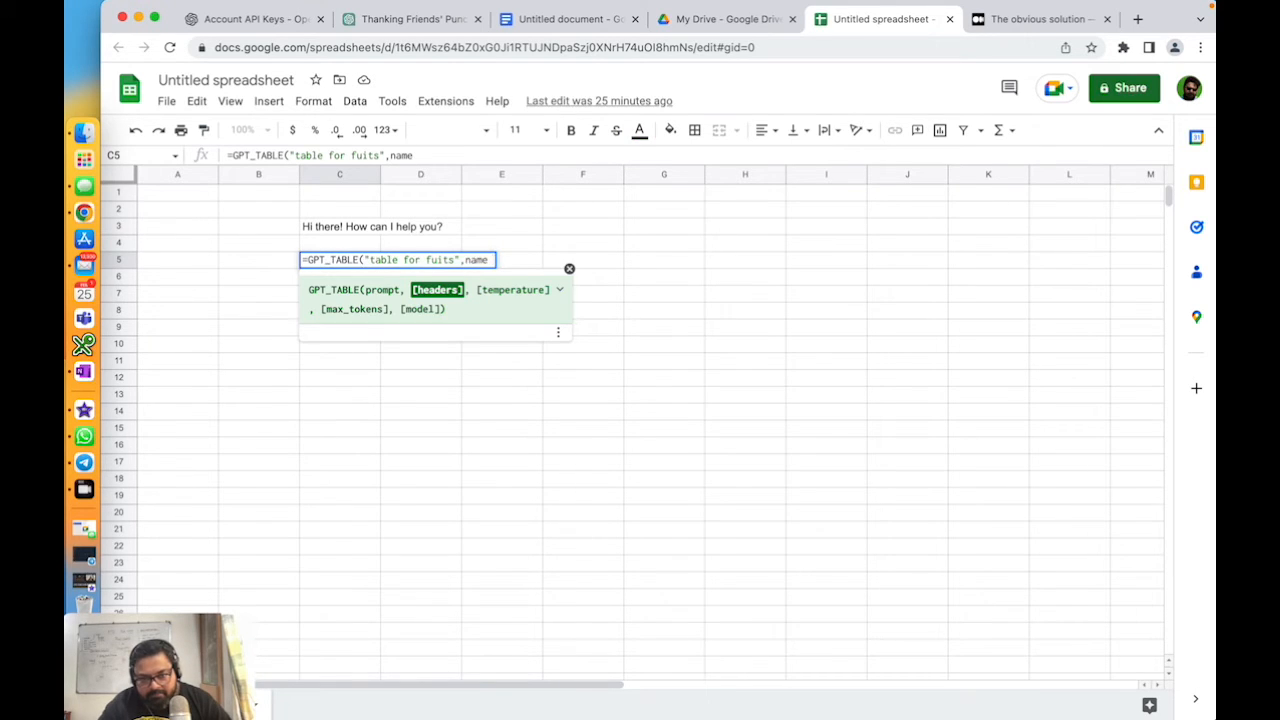
pyautogui.write('color')
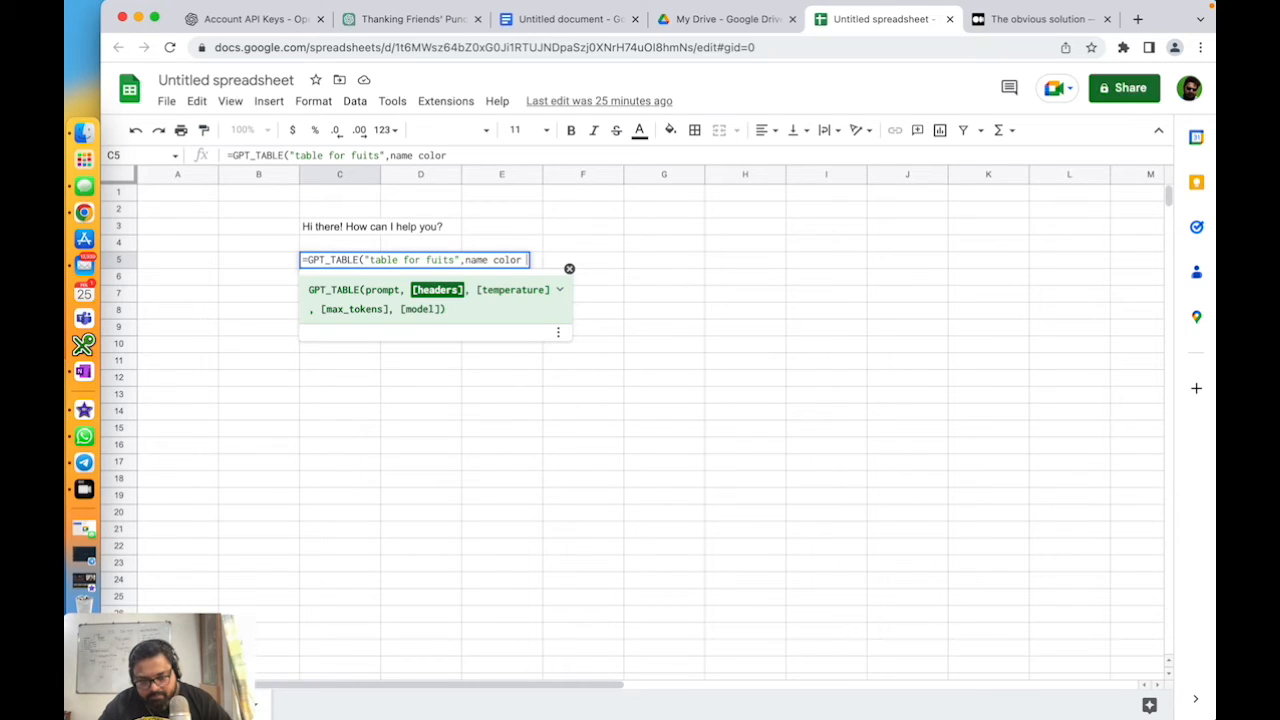
pyautogui.write(' sugar')
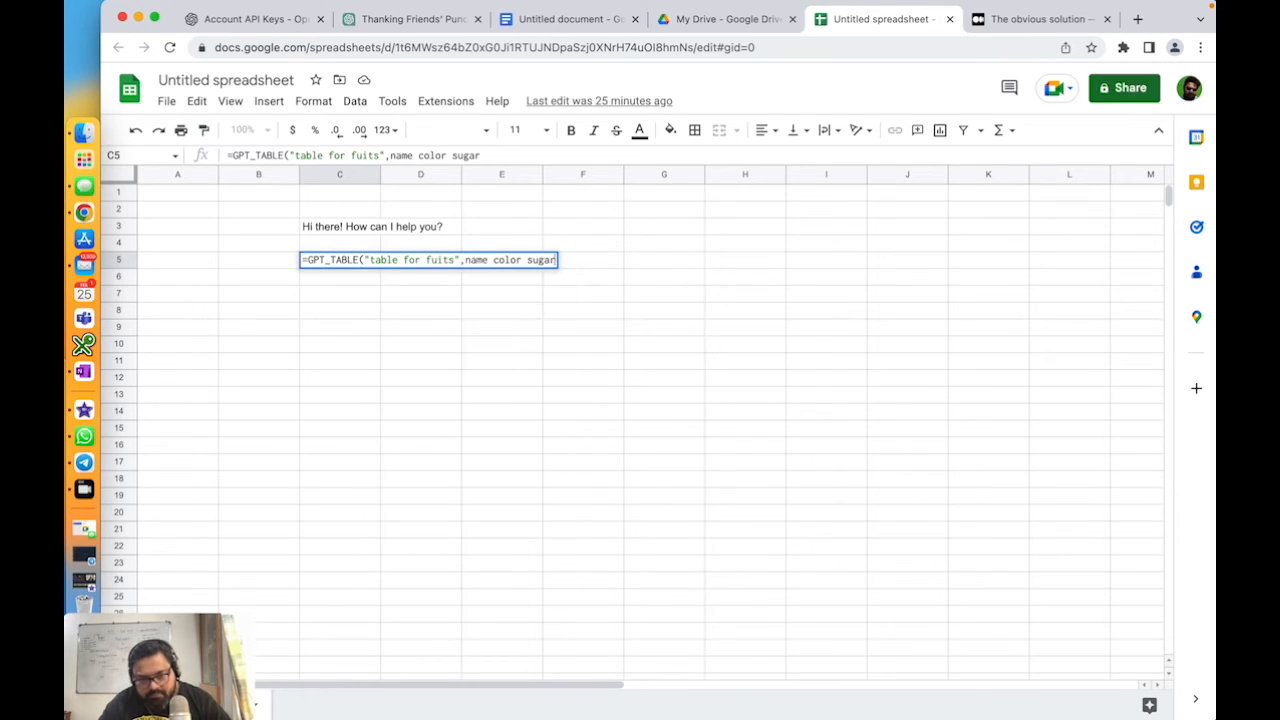
pyautogui.press('Return')
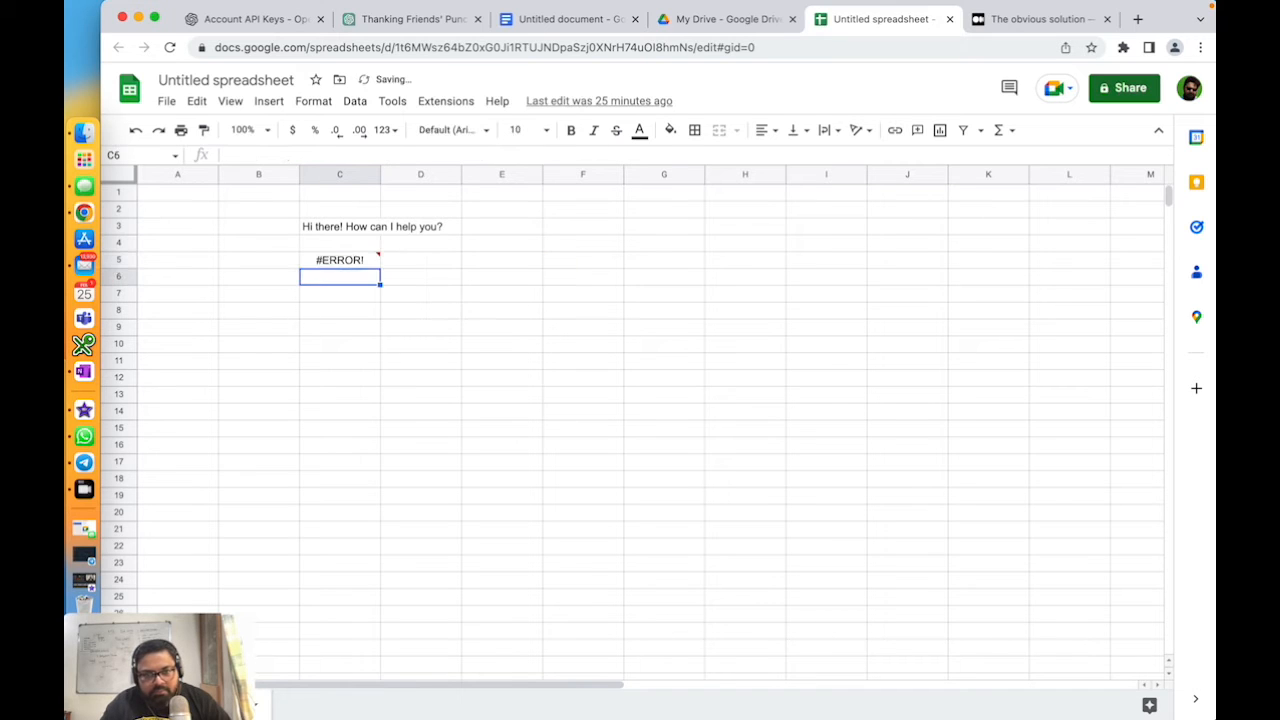
# Step: Correct the formula in C5 by enclosing the headers argument in quotation marks as "name color sugar", and submit it
pyautogui.press('Up')
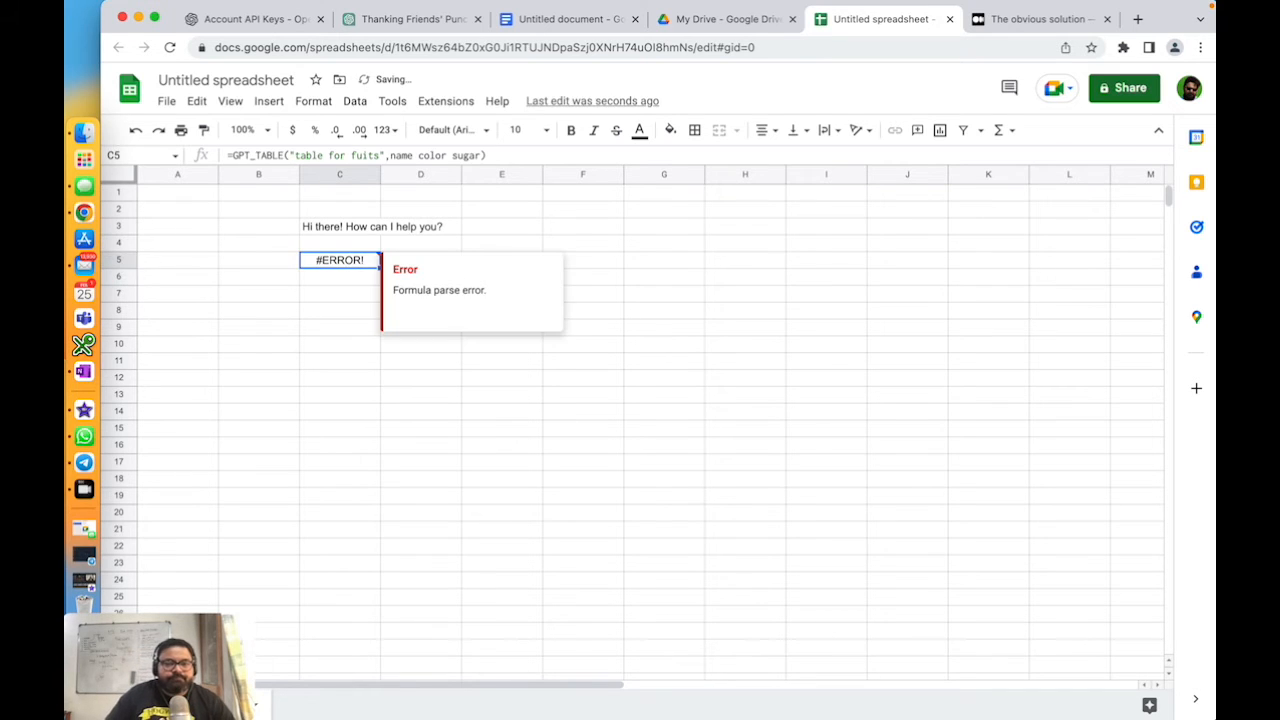
pyautogui.press('Return')
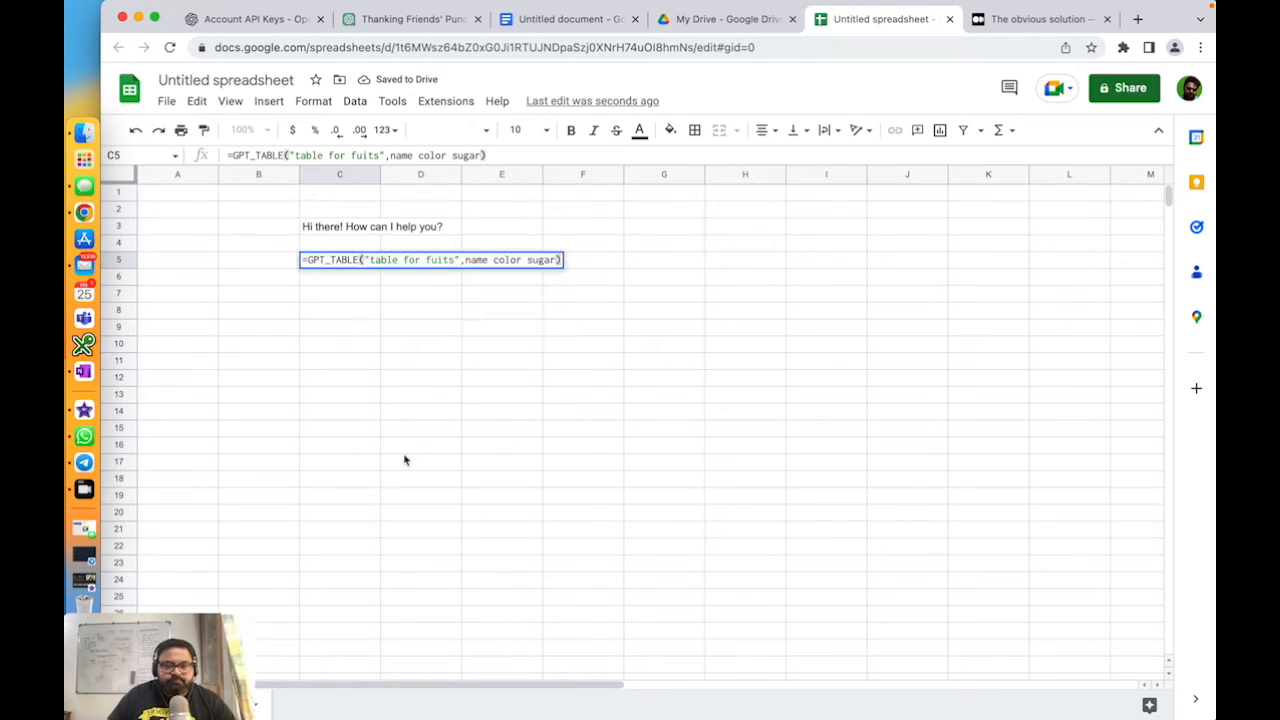
pyautogui.click(463, 260)
pyautogui.write('",')
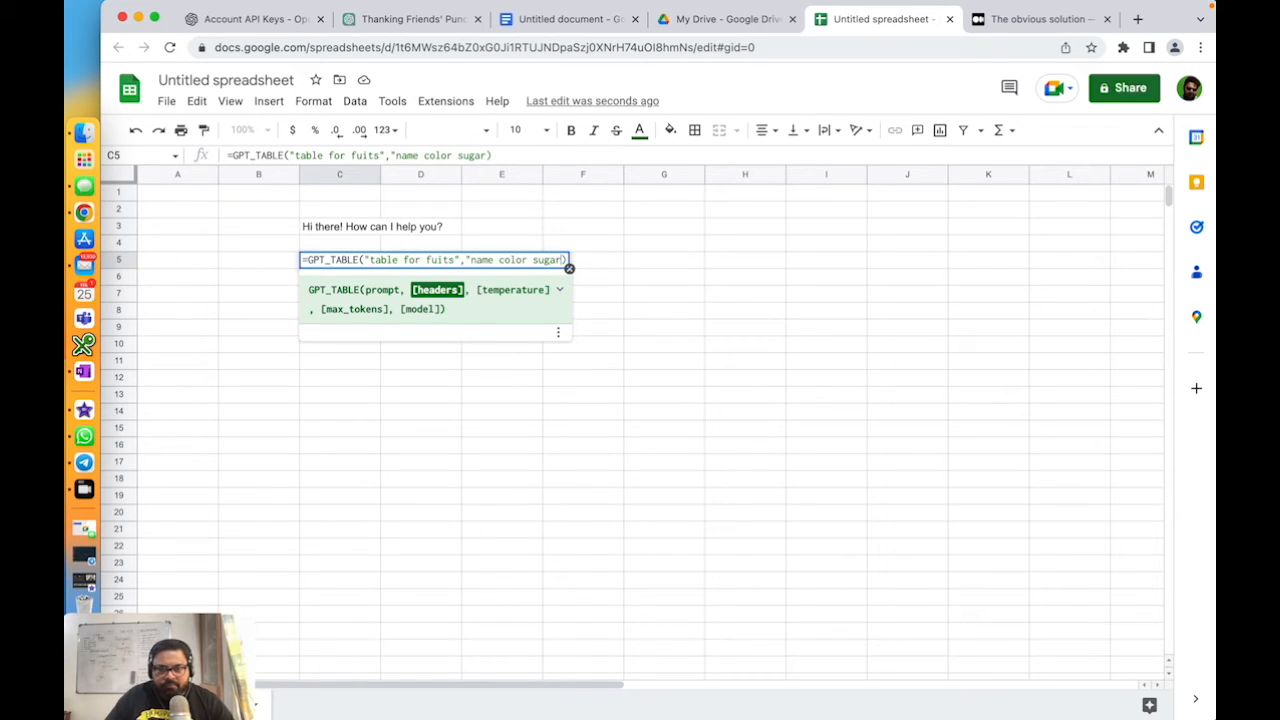
pyautogui.write('"')
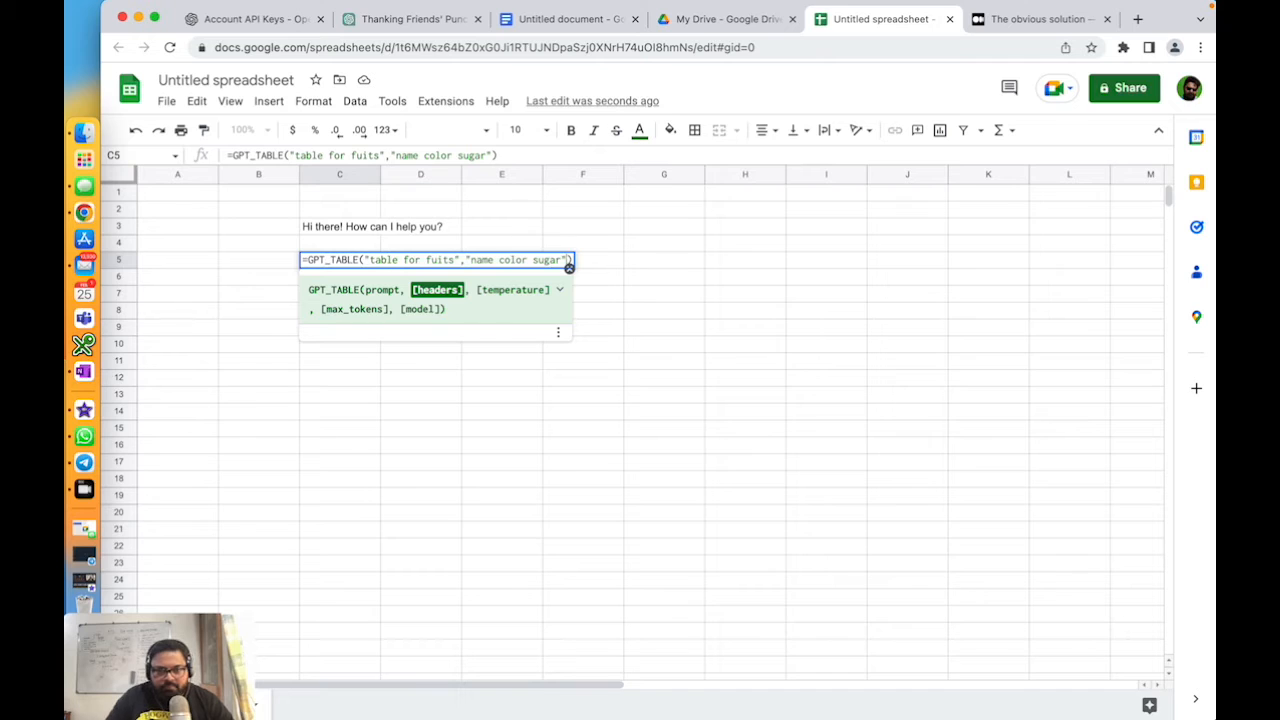
pyautogui.press('Return')
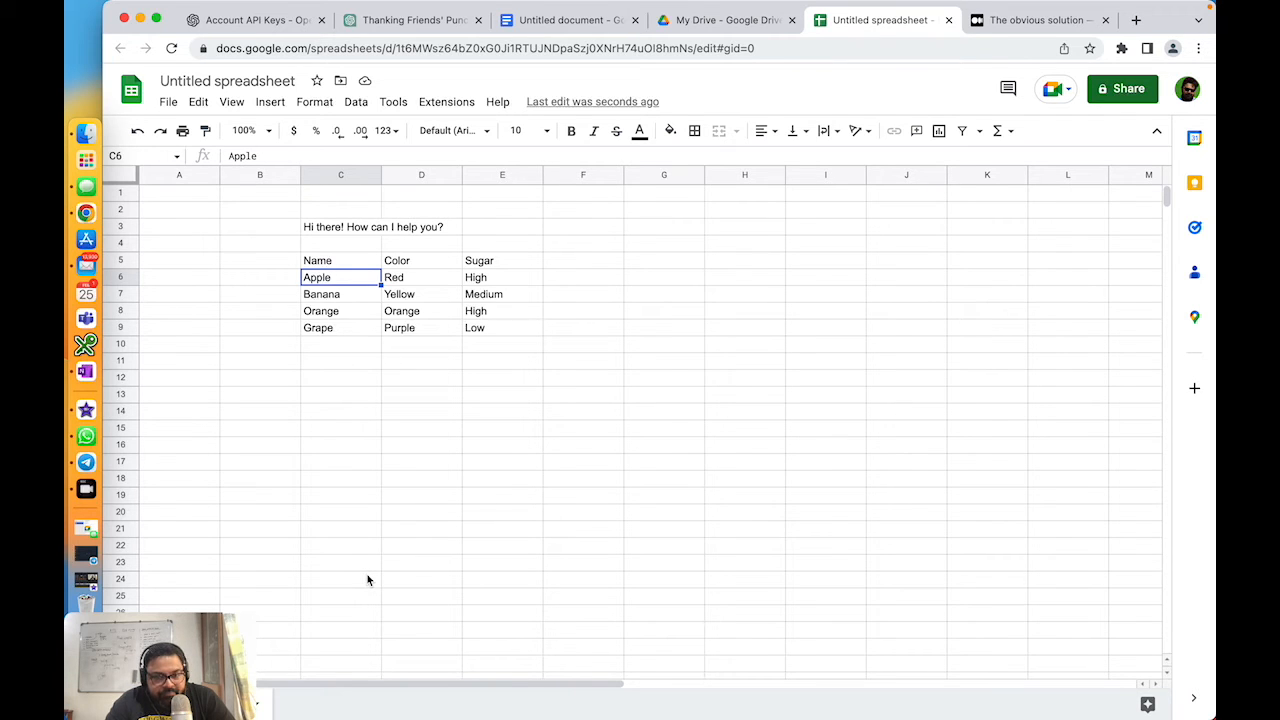
# Step: Delete the generated fruit table in C5:E9
pyautogui.moveTo(318, 263); pyautogui.dragTo(496, 332)
pyautogui.press('Delete')
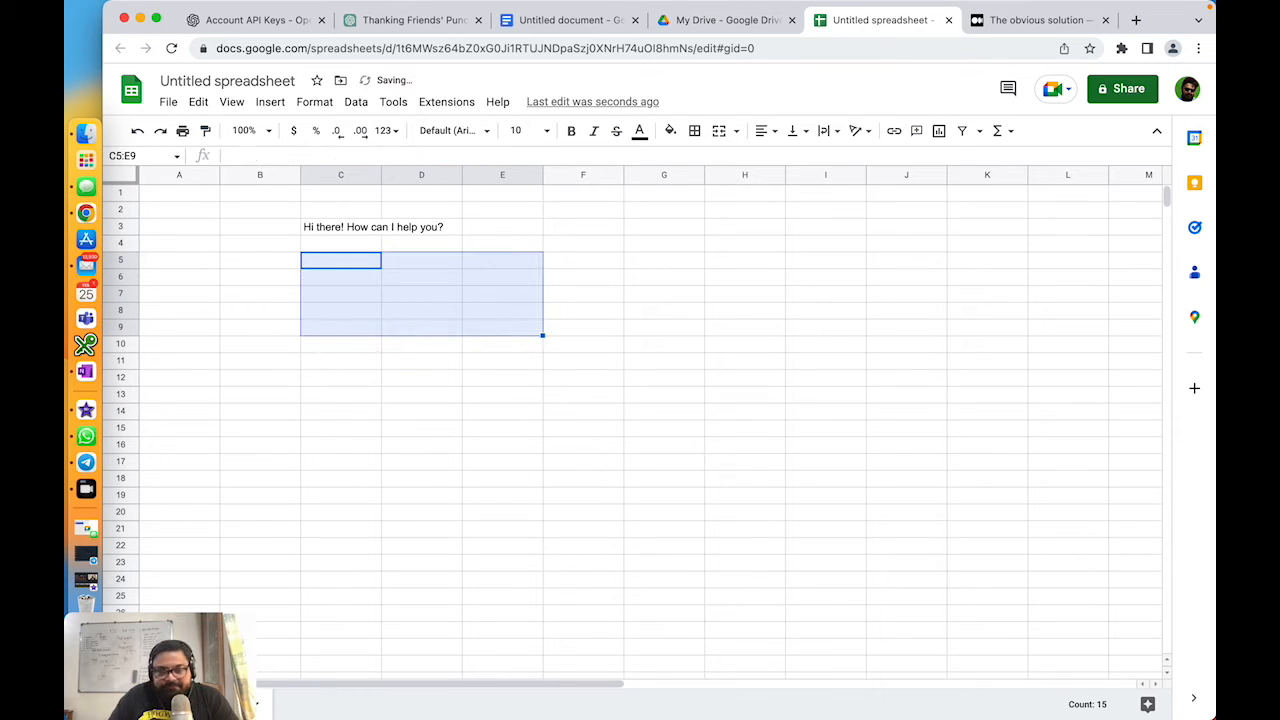
pyautogui.moveTo(808, 9)
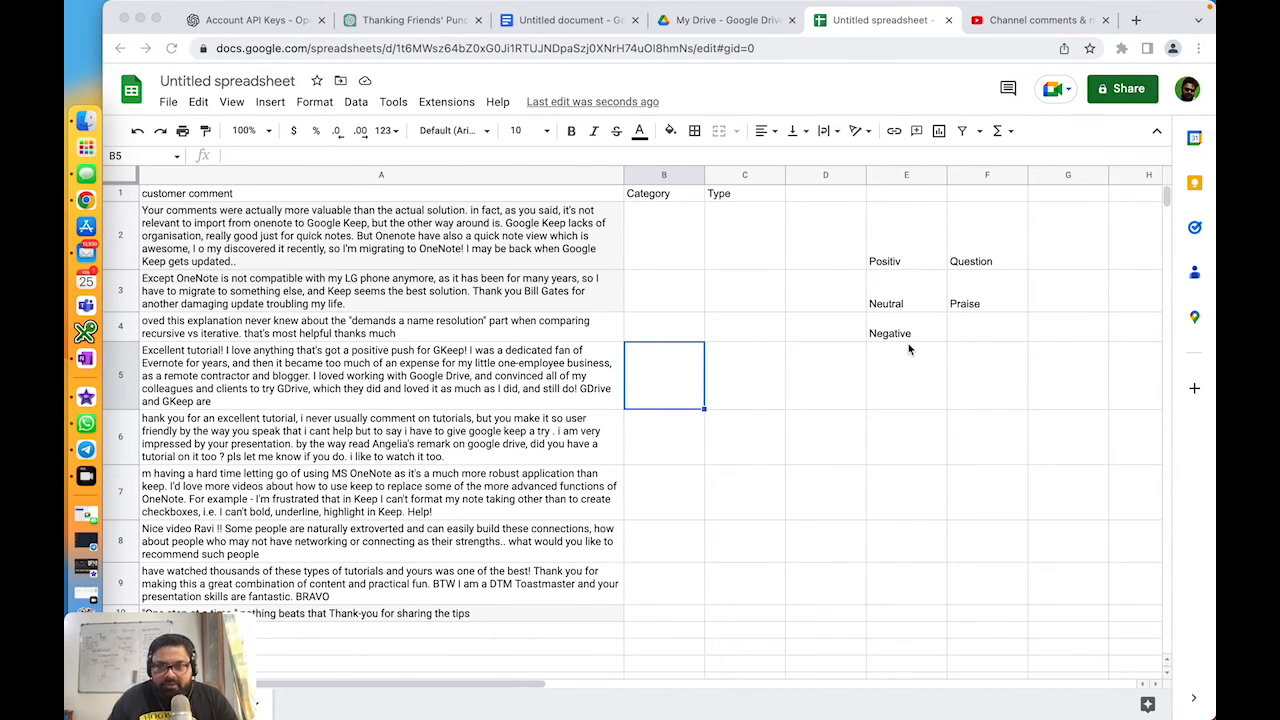
# Step: Correct the spelling of the category in cell E2 to "Positive"
pyautogui.doubleClick(920, 262)
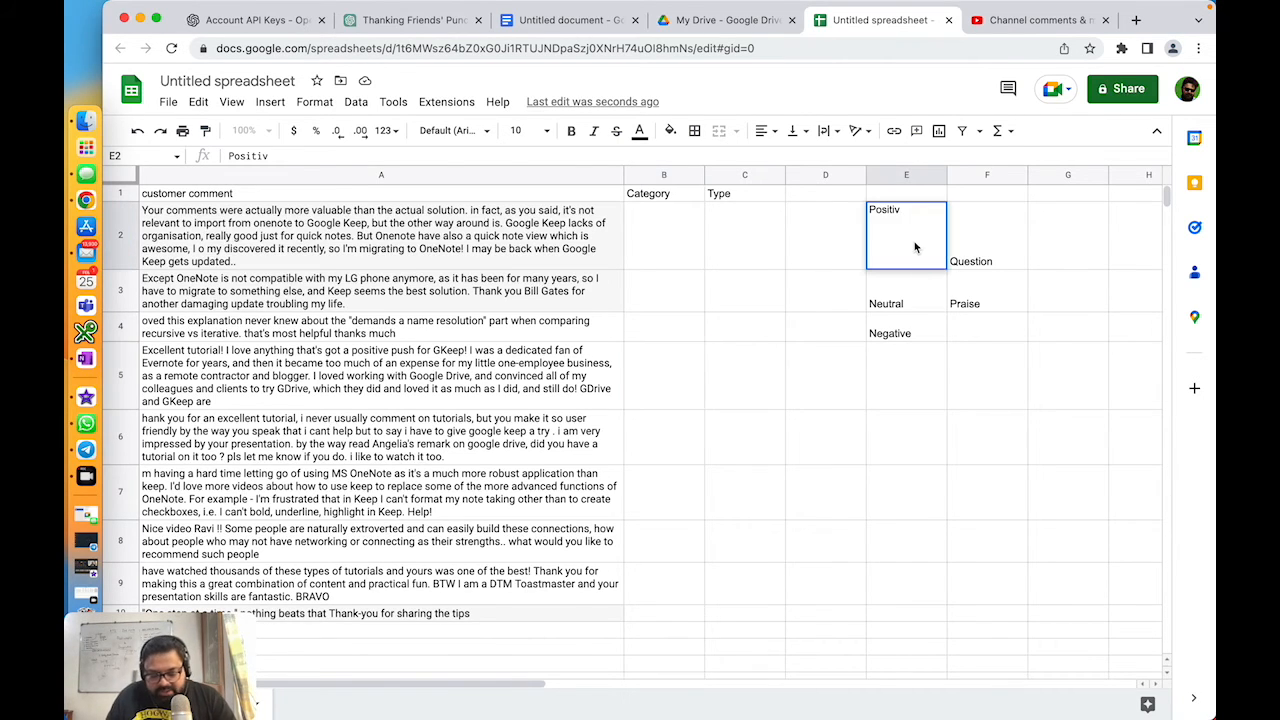
pyautogui.write('e')
pyautogui.click(927, 355)
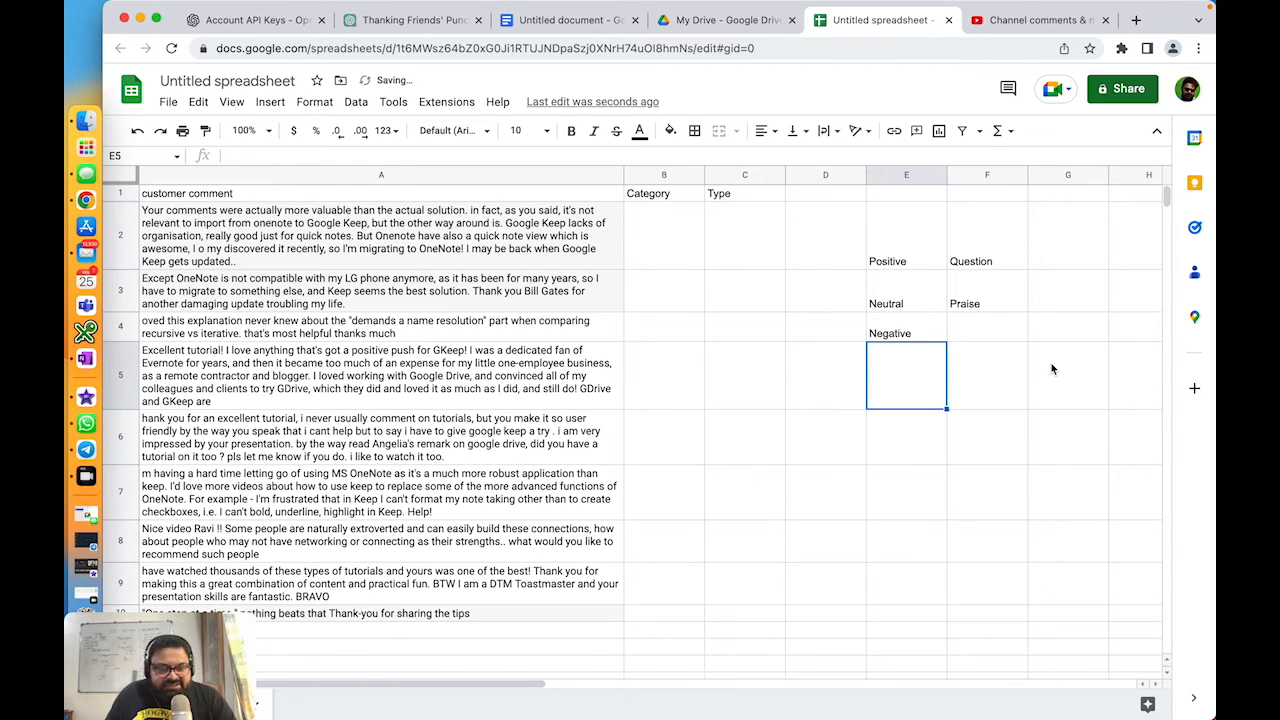
# Step: Capitalize the heading in cell A1 so it reads "Customer comment"
pyautogui.doubleClick(178, 194)
pyautogui.click(141, 193)
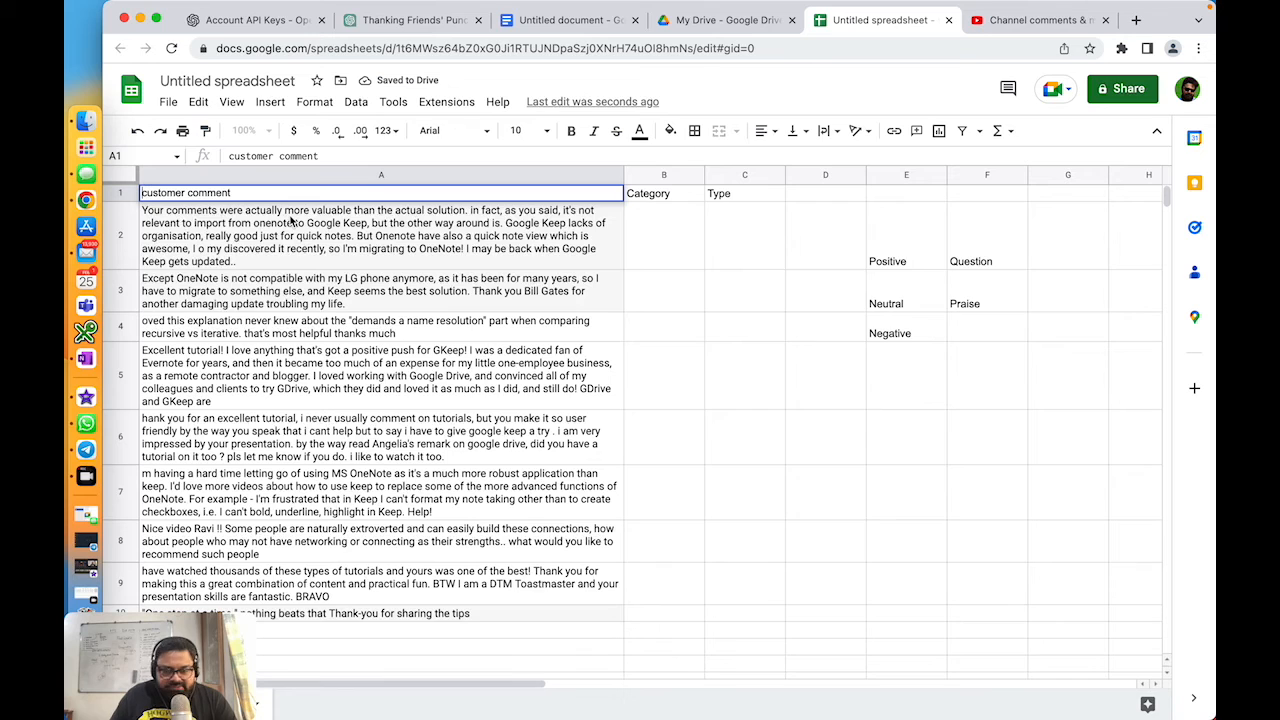
pyautogui.press('Delete')
pyautogui.write('C')
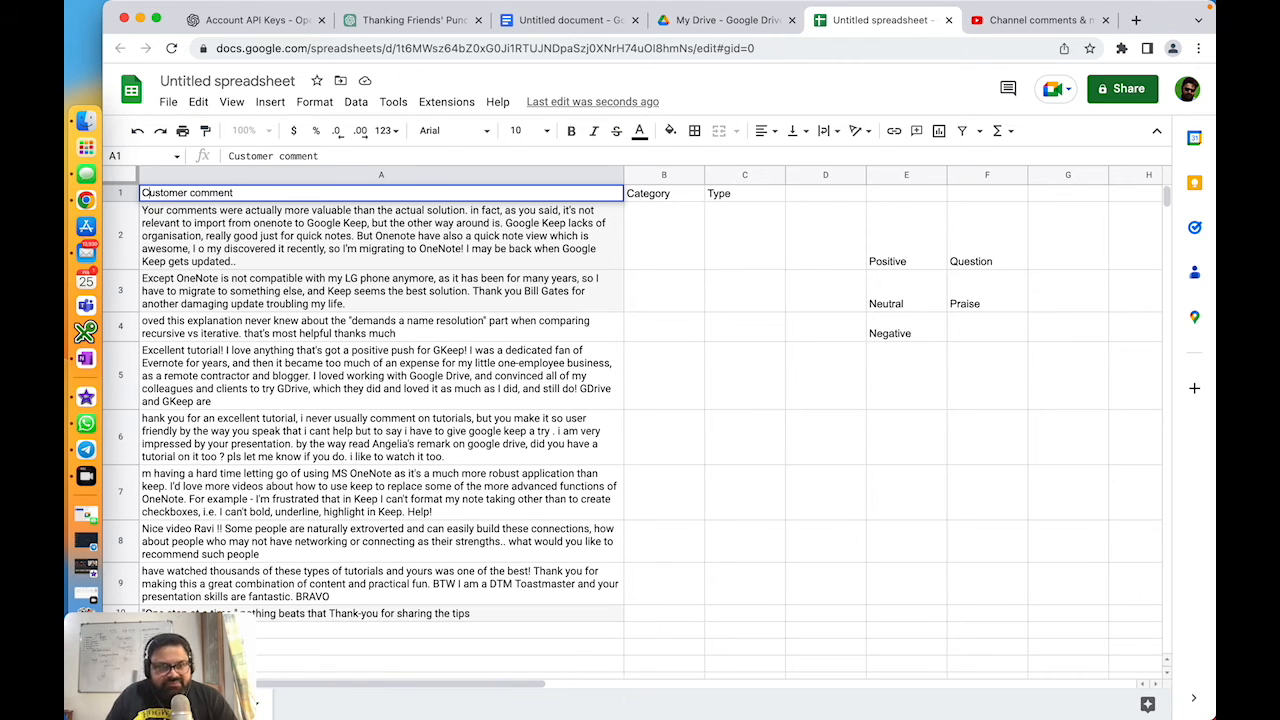
pyautogui.click(712, 362)
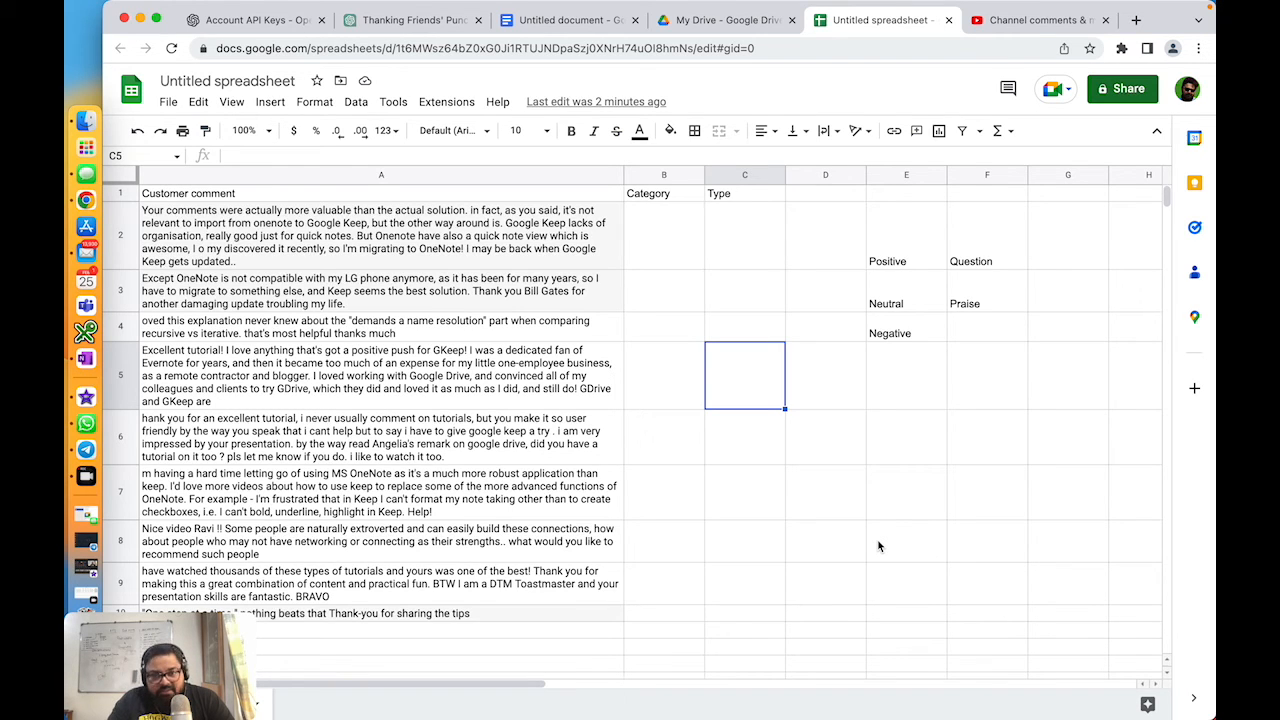
# Step: Enter the formula =GPT_CLASSIFY(A2,E2:E4) in B2 to classify the first customer comment by the categories in column E
pyautogui.click(645, 248)
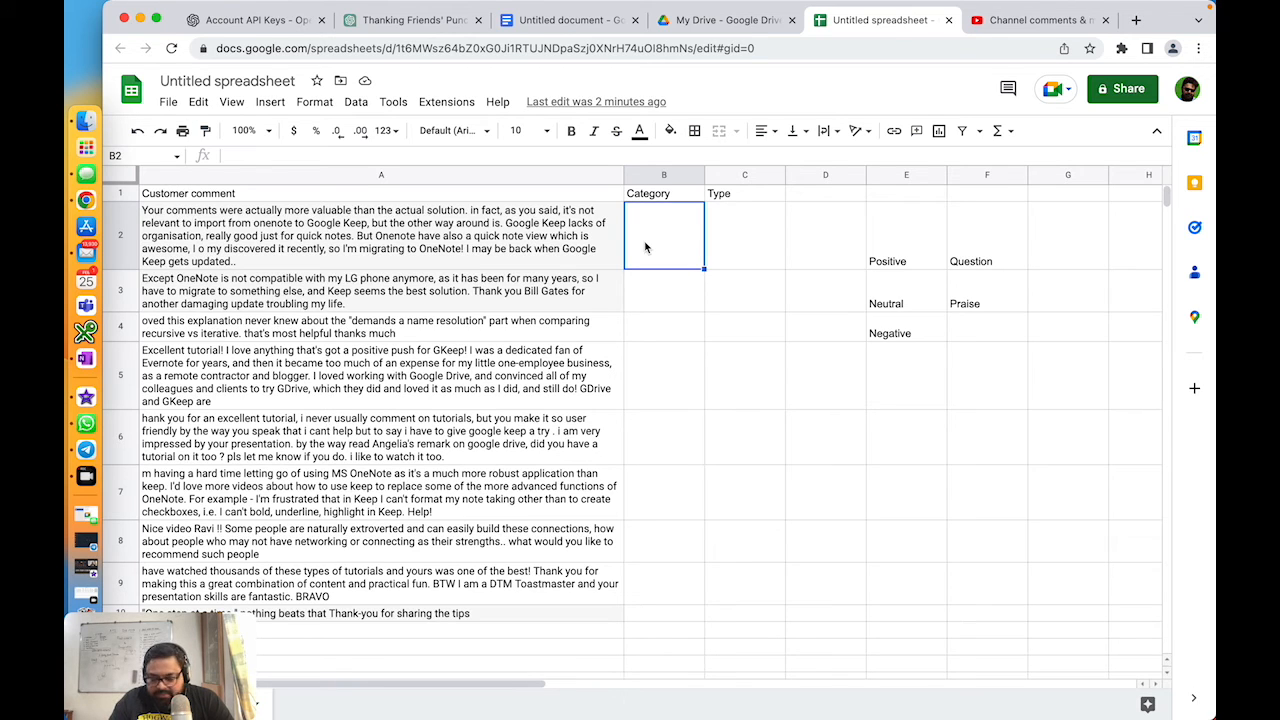
pyautogui.doubleClick(645, 247)
pyautogui.write('=')
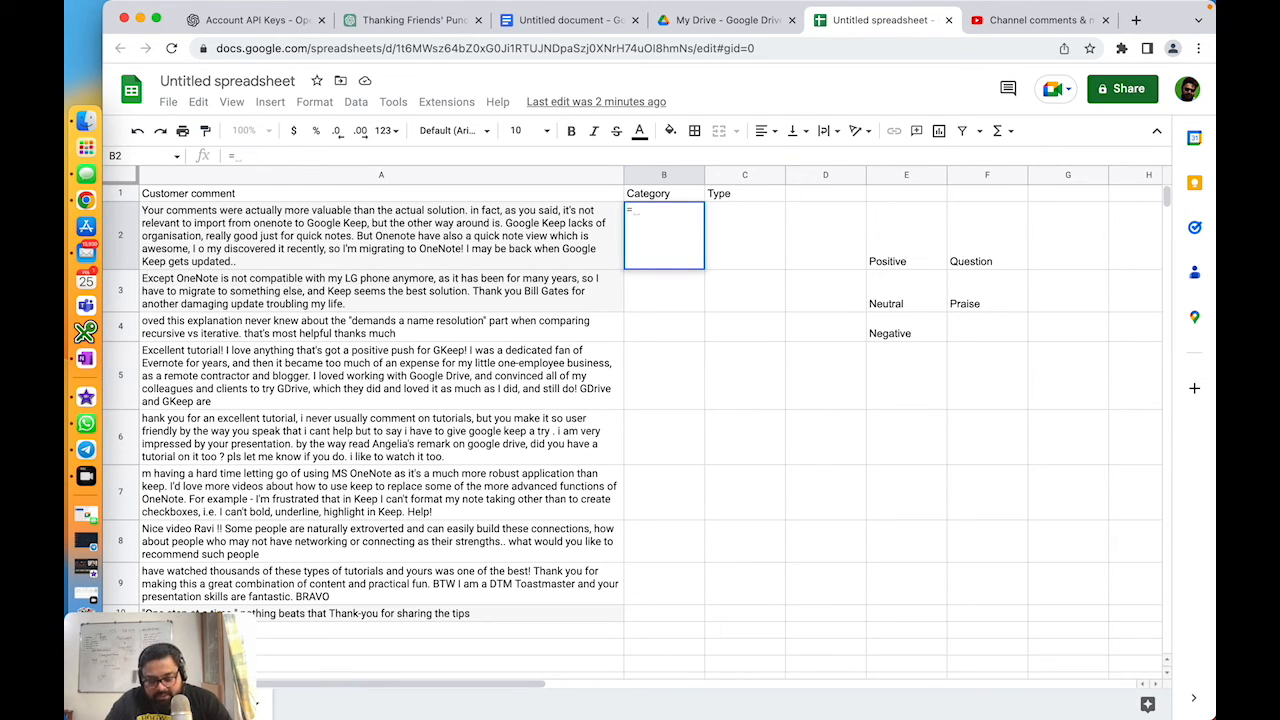
pyautogui.write('gpt_cl')
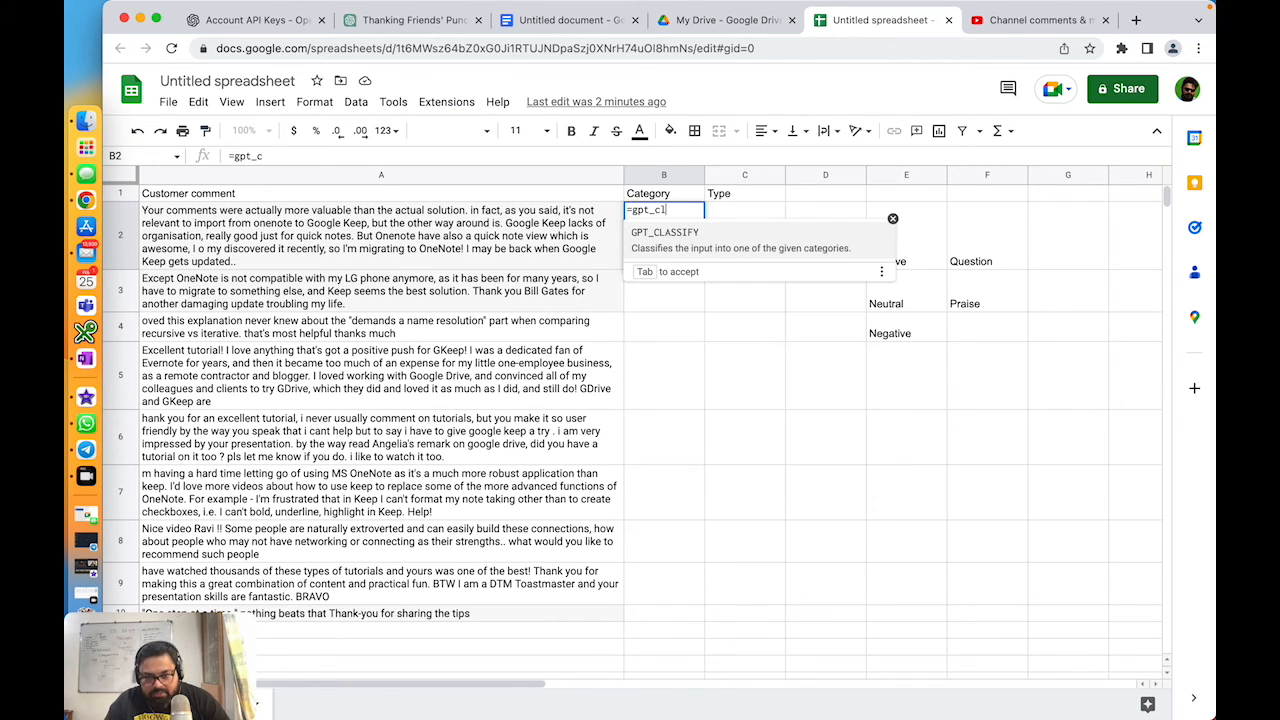
pyautogui.press('Tab')
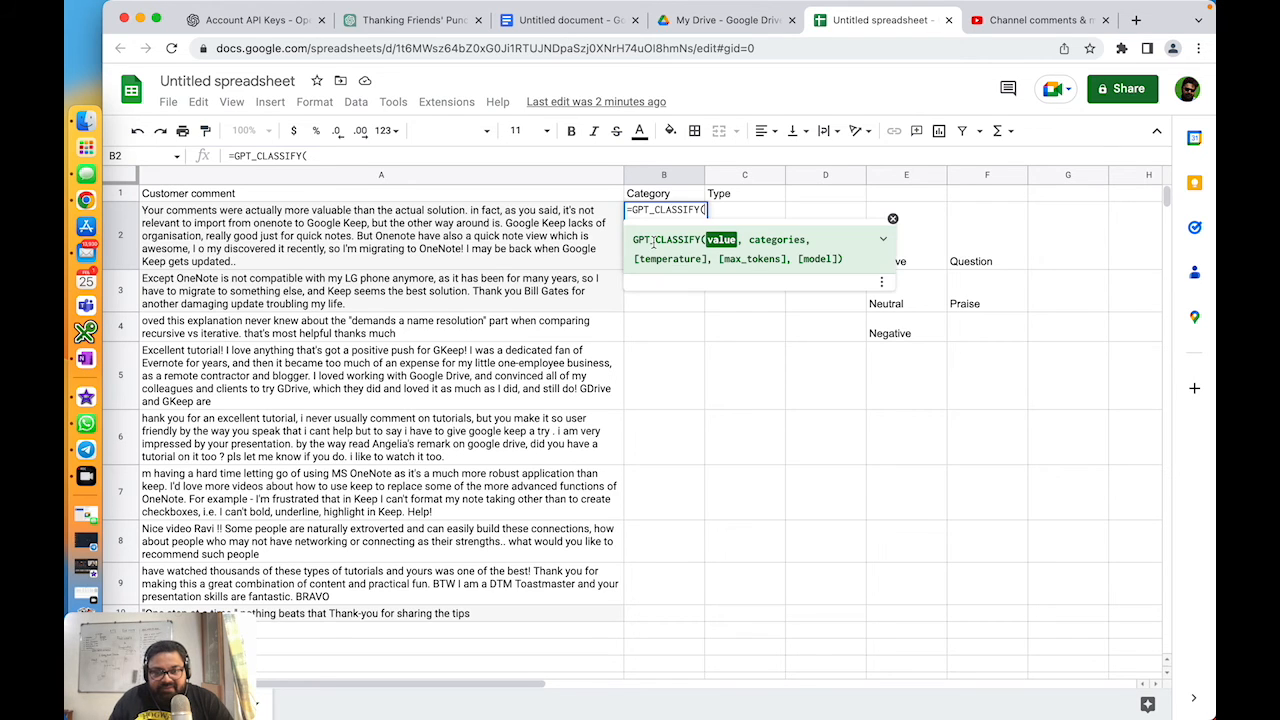
pyautogui.click(513, 250)
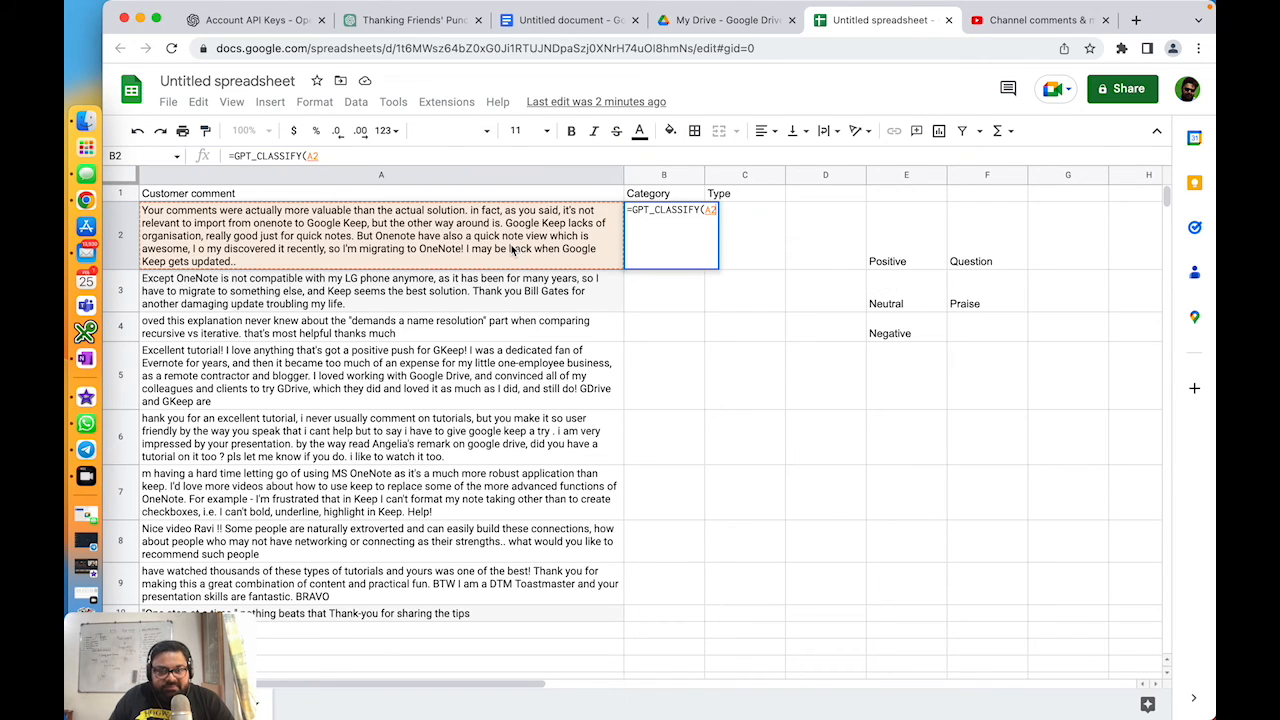
pyautogui.write(',')
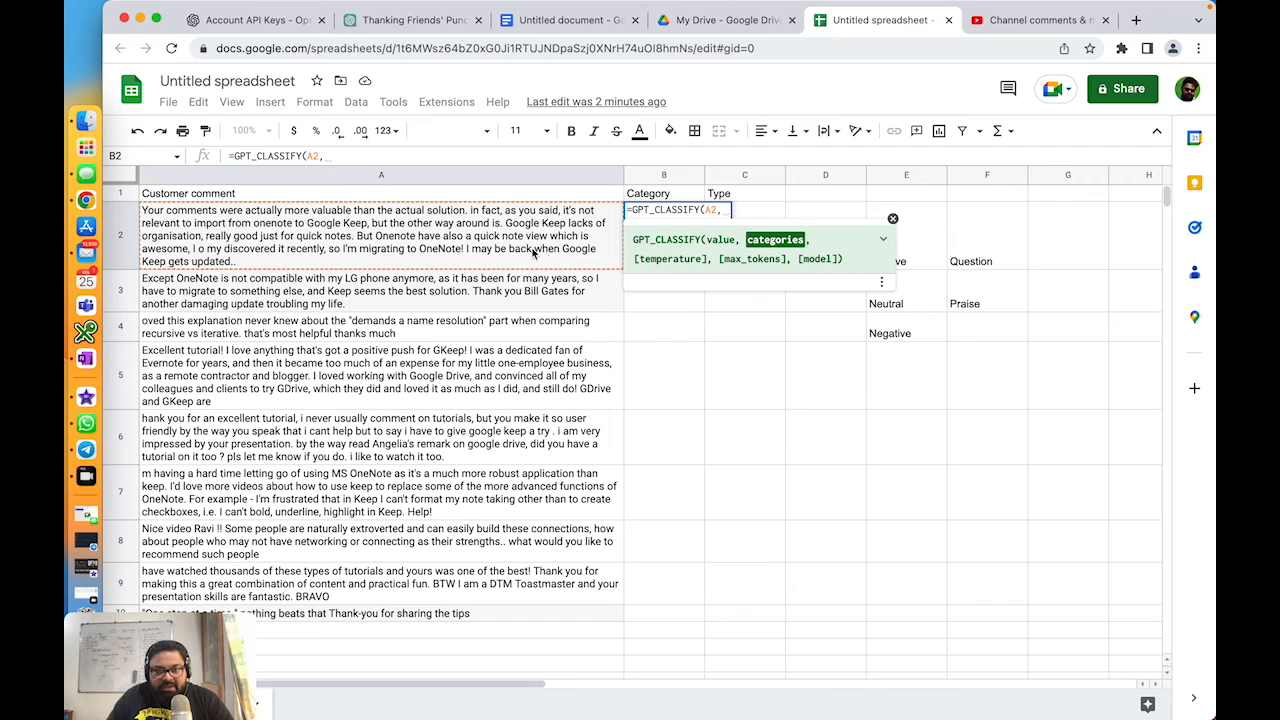
pyautogui.moveTo(910, 263); pyautogui.dragTo(910, 333)
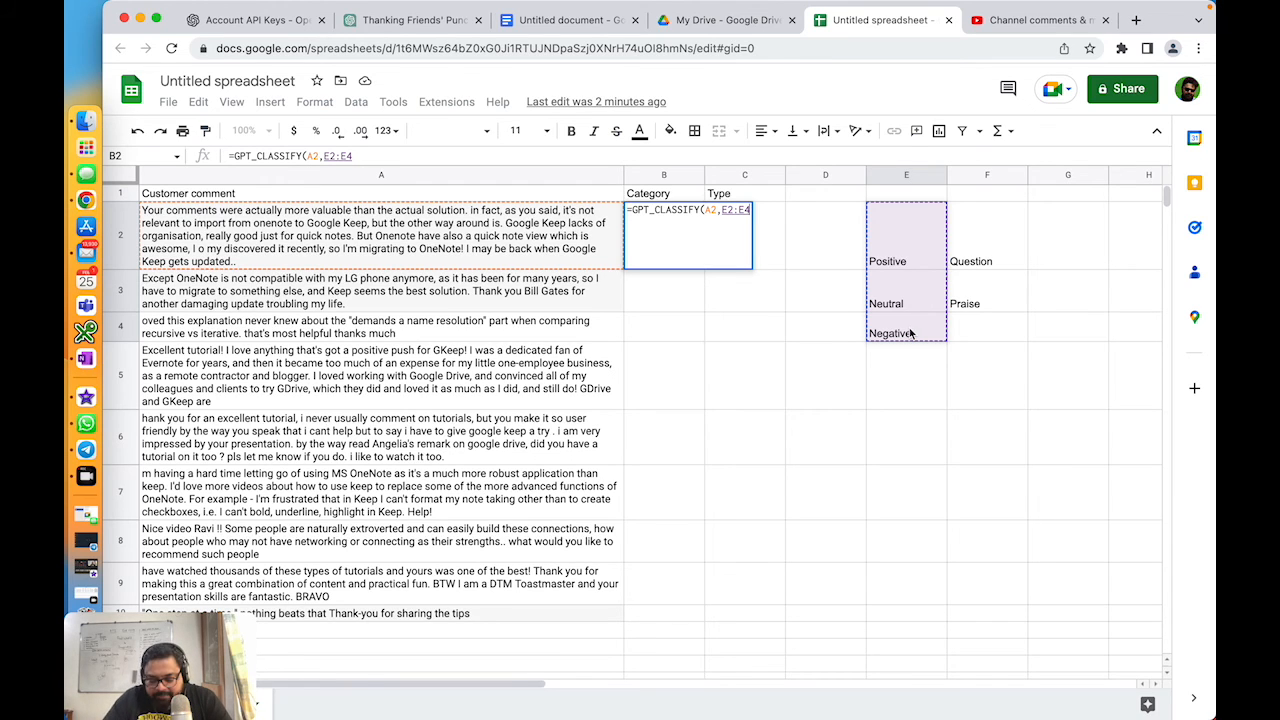
pyautogui.write(')')
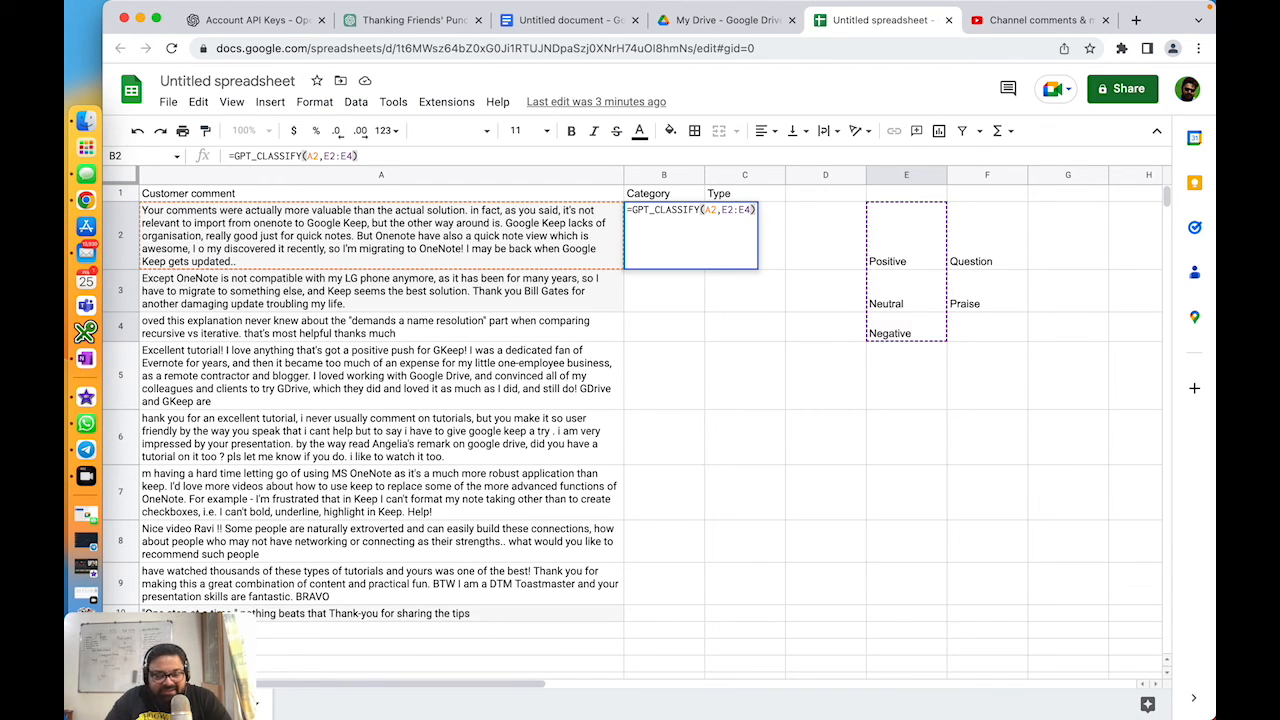
pyautogui.press('Return')
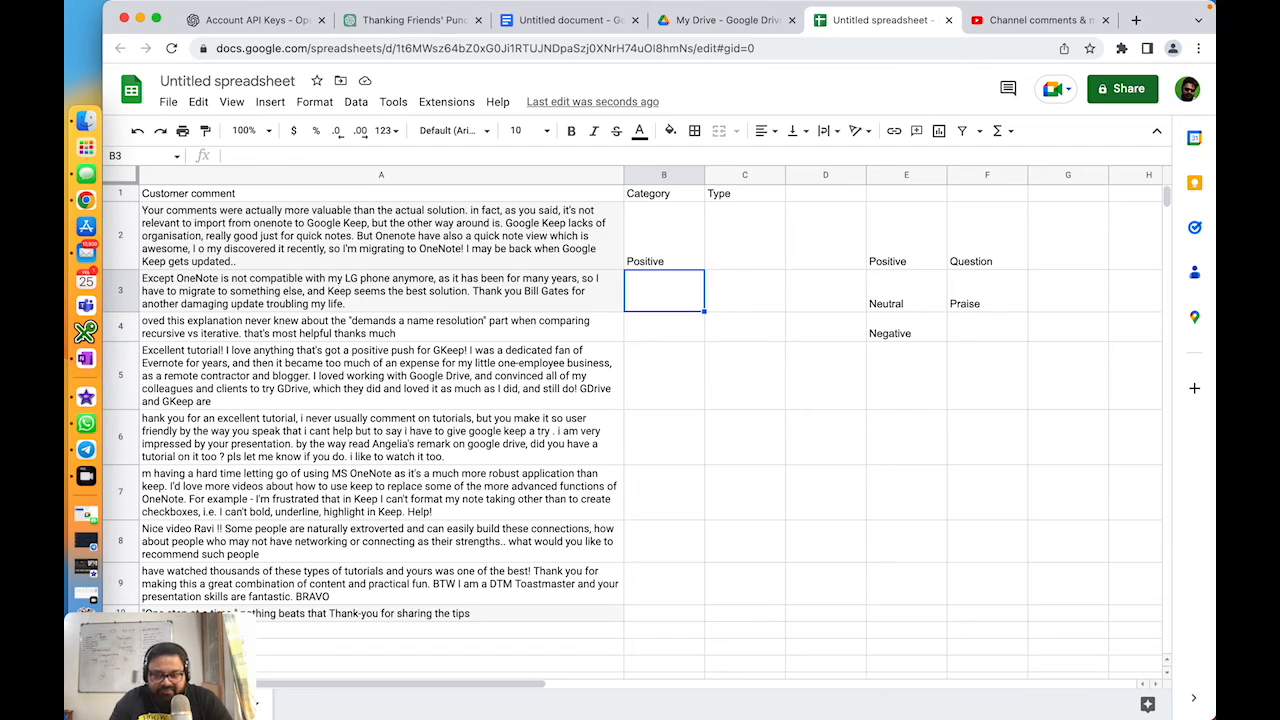
# Step: Make the categories range in the B2 formula absolute, so it reads =GPT_CLASSIFY(A2,$E$2:$E$4)
pyautogui.click(693, 256)
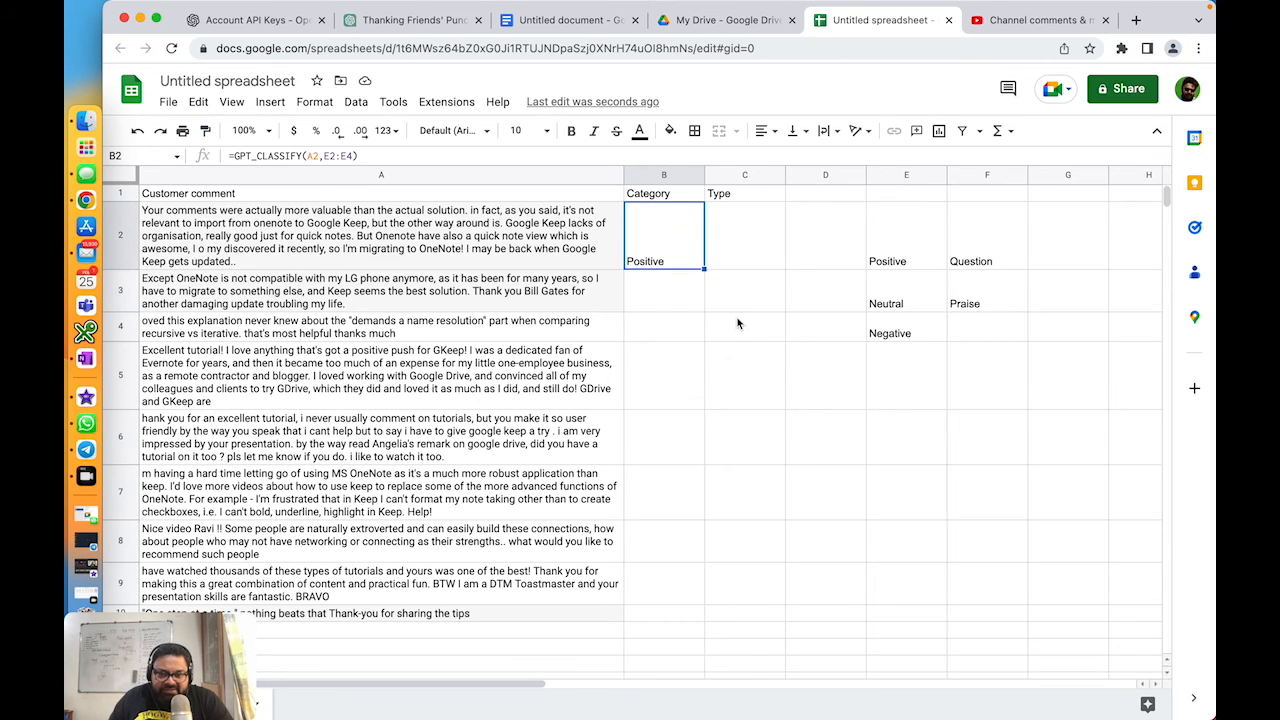
pyautogui.click(333, 156)
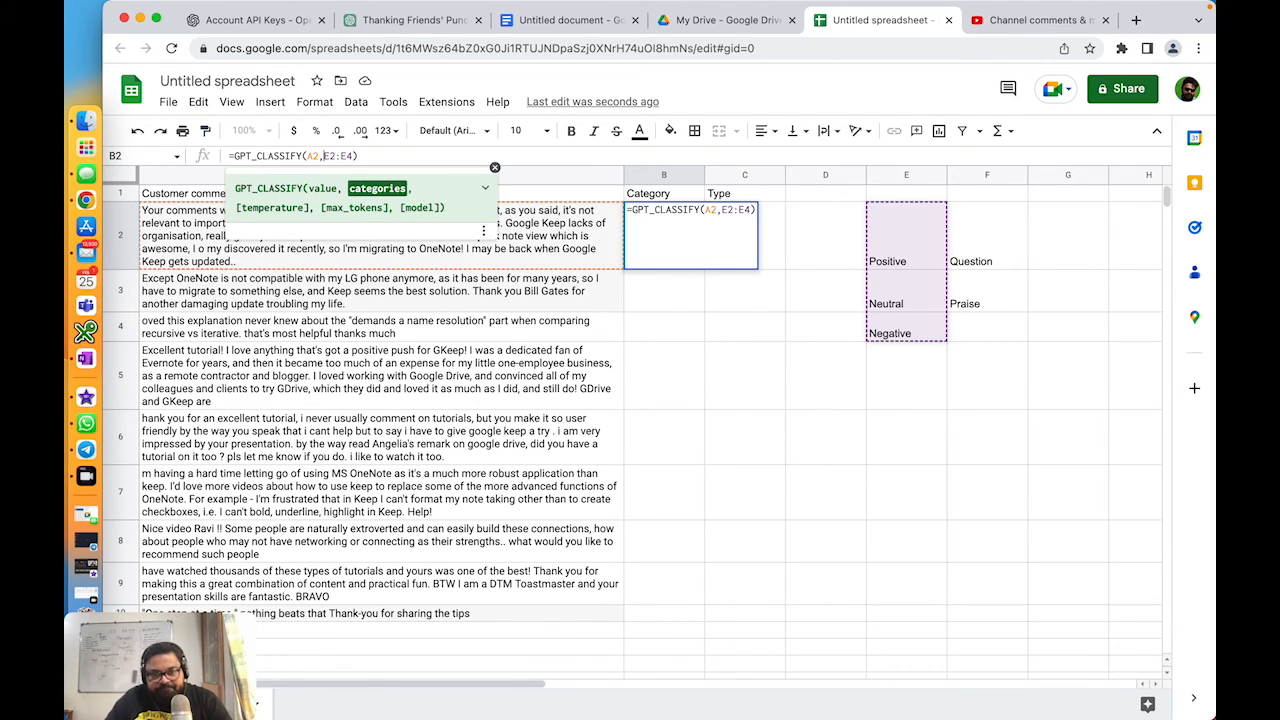
pyautogui.write('$')
pyautogui.press('Right')
pyautogui.write('$$')
pyautogui.press('Right')
pyautogui.write('$')
pyautogui.press('Return')
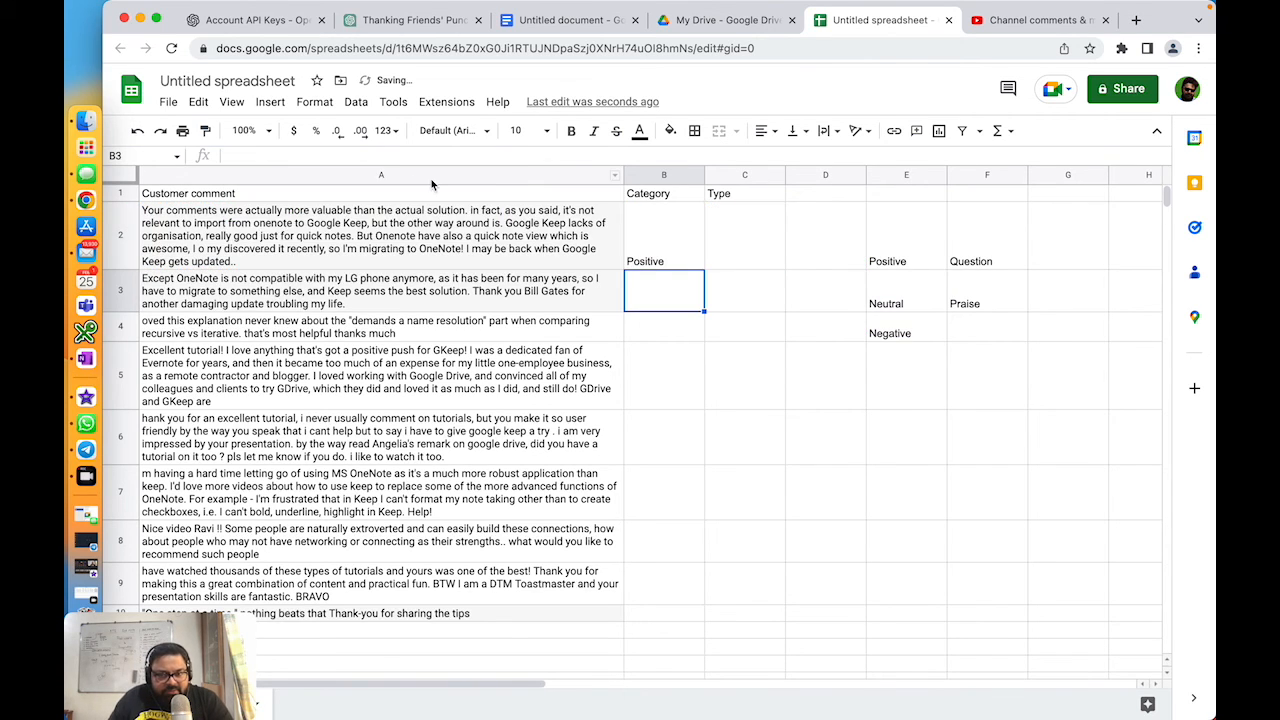
# Step: Fill the classification formula from B2 down through B10
pyautogui.click(695, 238)
pyautogui.moveTo(703, 268); pyautogui.dragTo(703, 620)
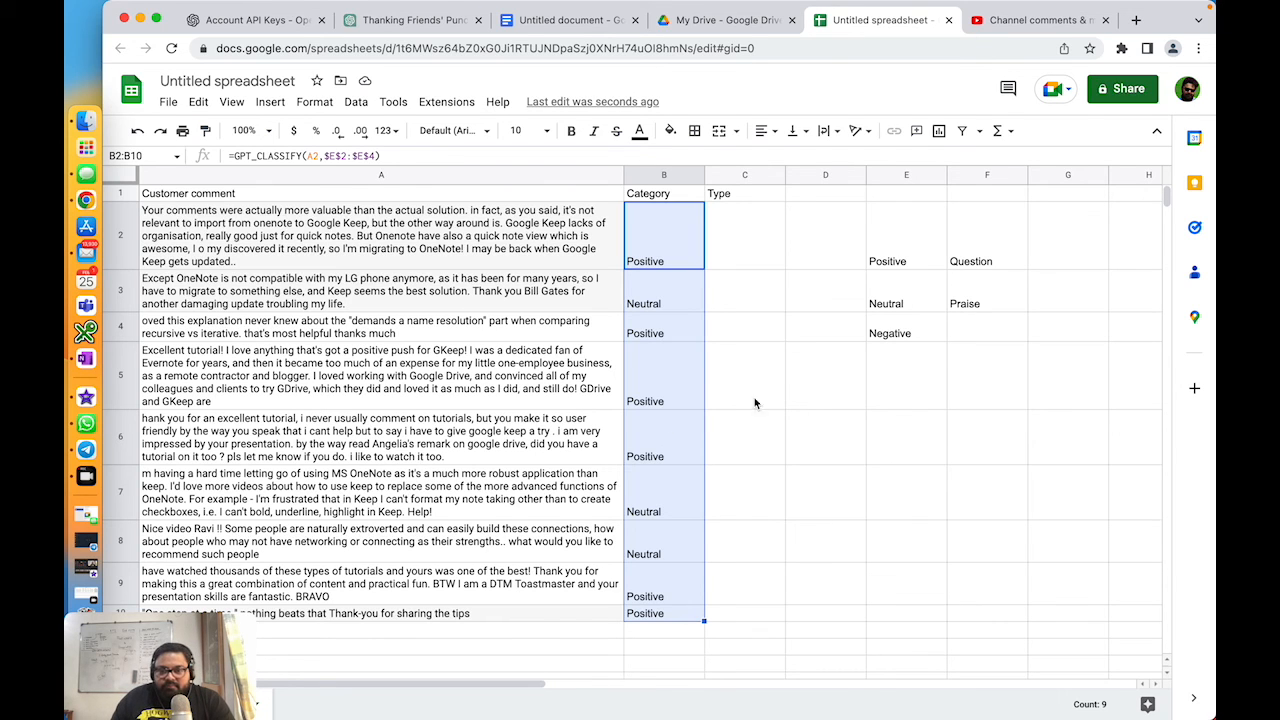
pyautogui.click(812, 394)
# Step: Set the formula in C2 to =GPT_CLASSIFY(A2,$F$2:$F$3) to classify the first comment by the types in column F
pyautogui.click(731, 244)
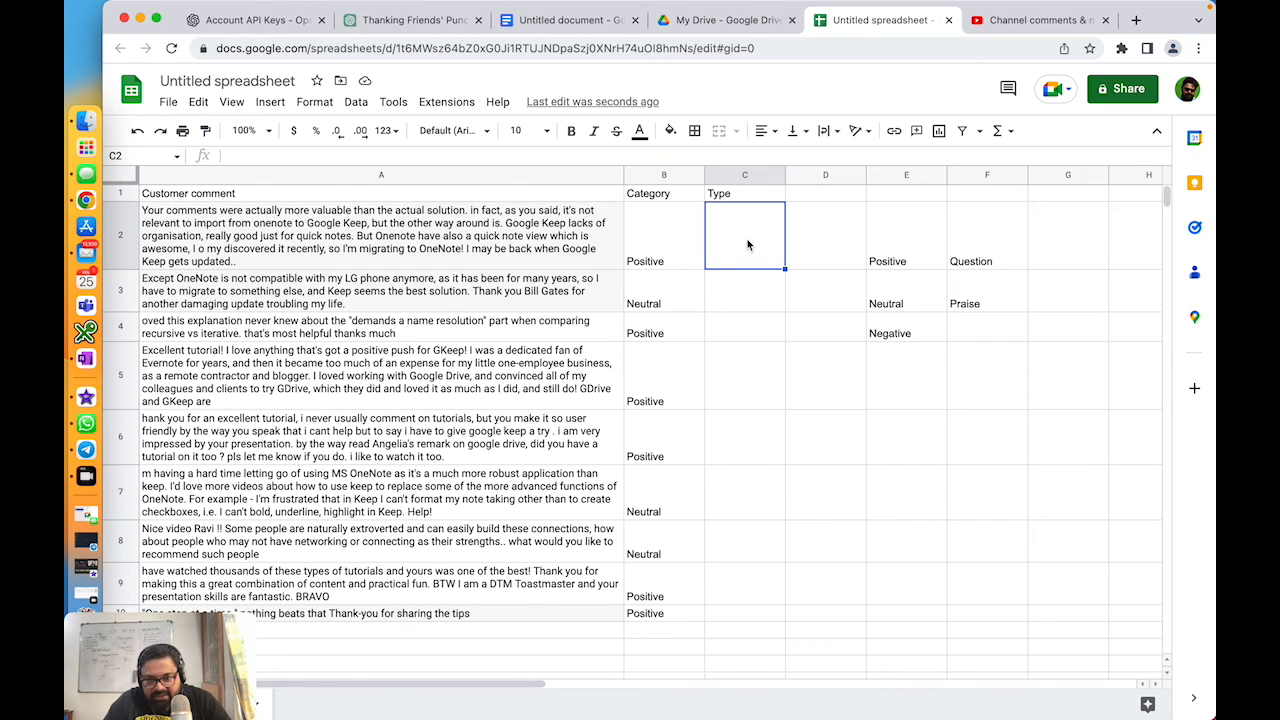
pyautogui.click(694, 258)
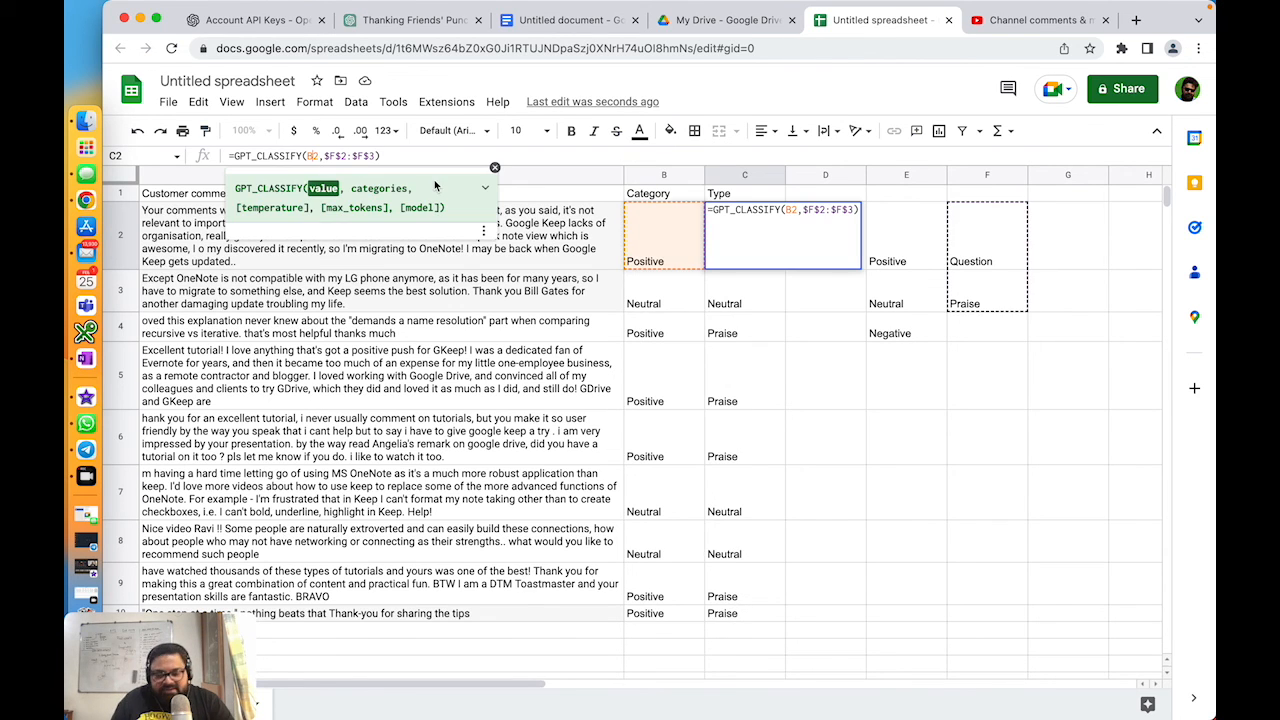
pyautogui.press('BackSpace')
pyautogui.write('ASSIFY(A2,$F$2:$F$3')
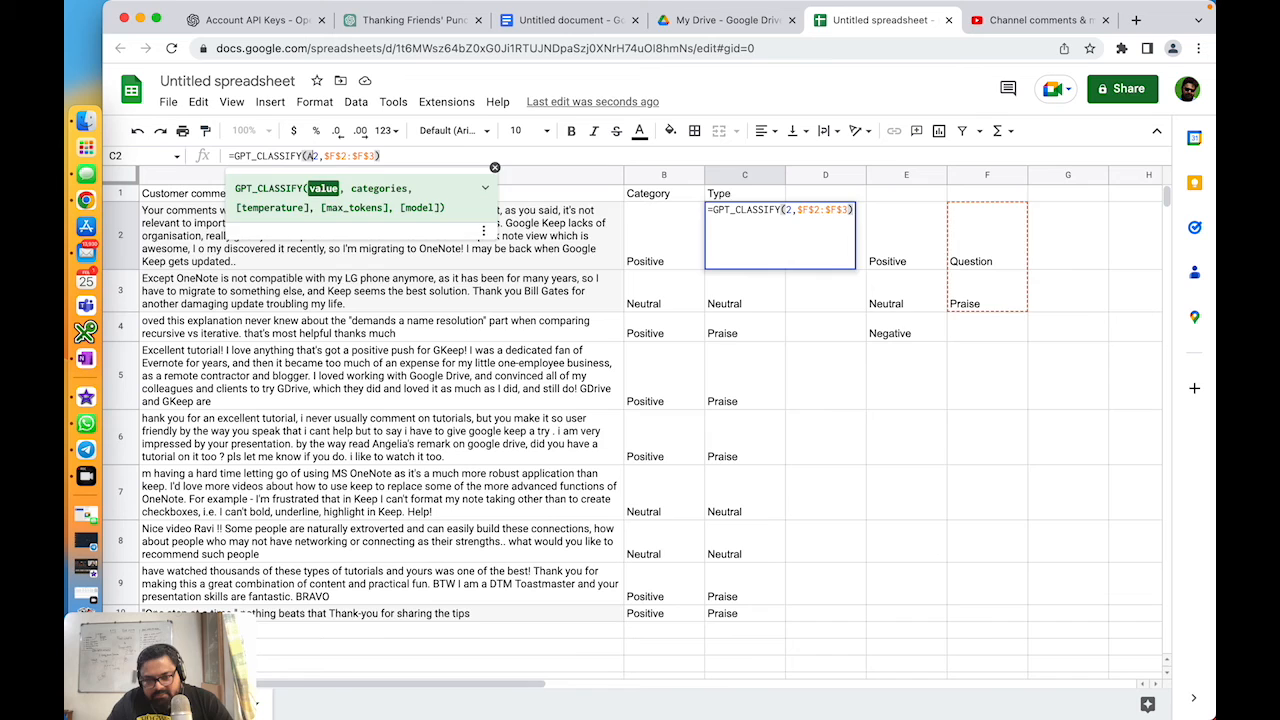
pyautogui.press('Return')
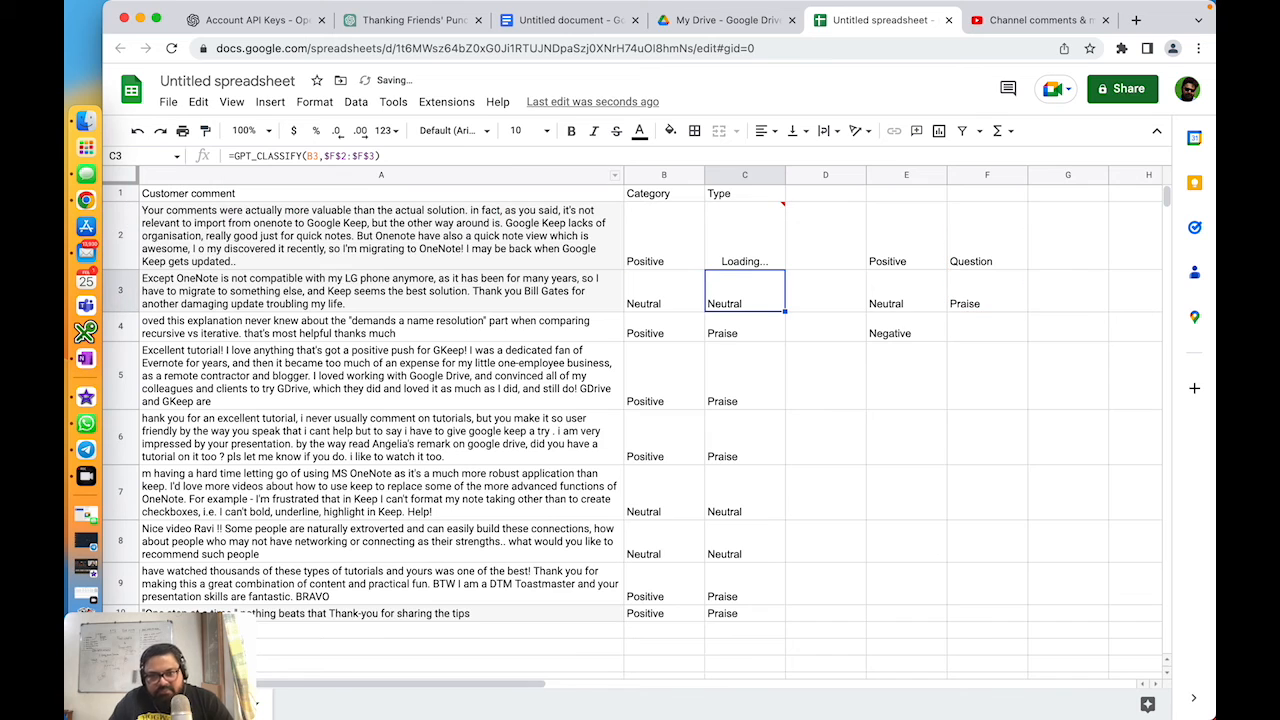
# Step: Fill the type formula from C2 down through C10, replacing the existing formulas
pyautogui.moveTo(765, 240)
pyautogui.click(765, 240)
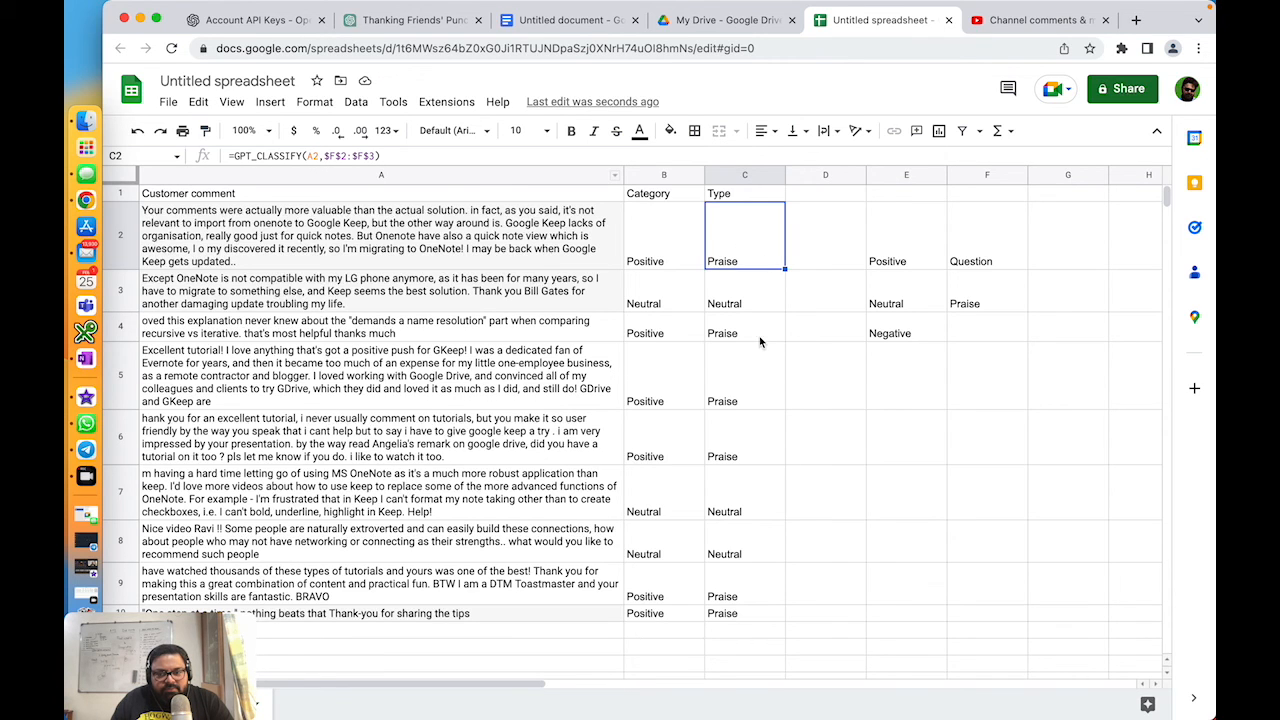
pyautogui.moveTo(785, 268); pyautogui.dragTo(775, 613)
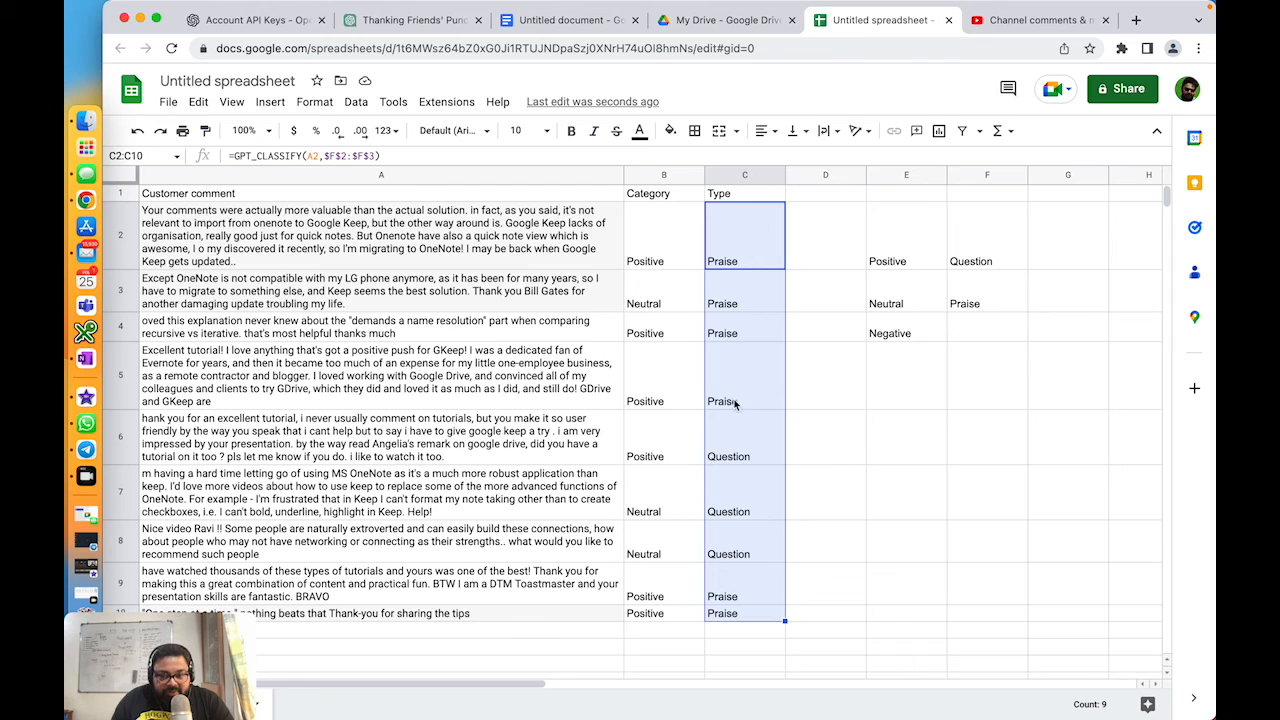
pyautogui.click(915, 555)
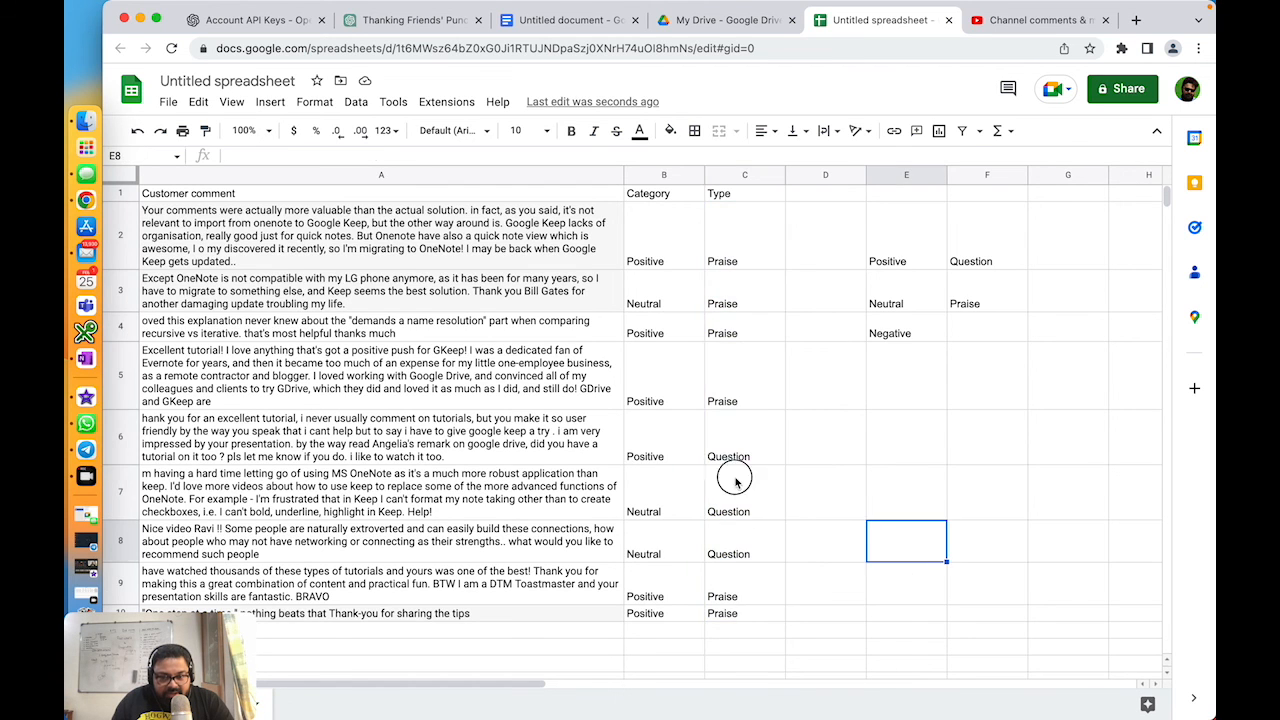
pyautogui.moveTo(733, 455); pyautogui.dragTo(405, 560)
pyautogui.click(1123, 491)
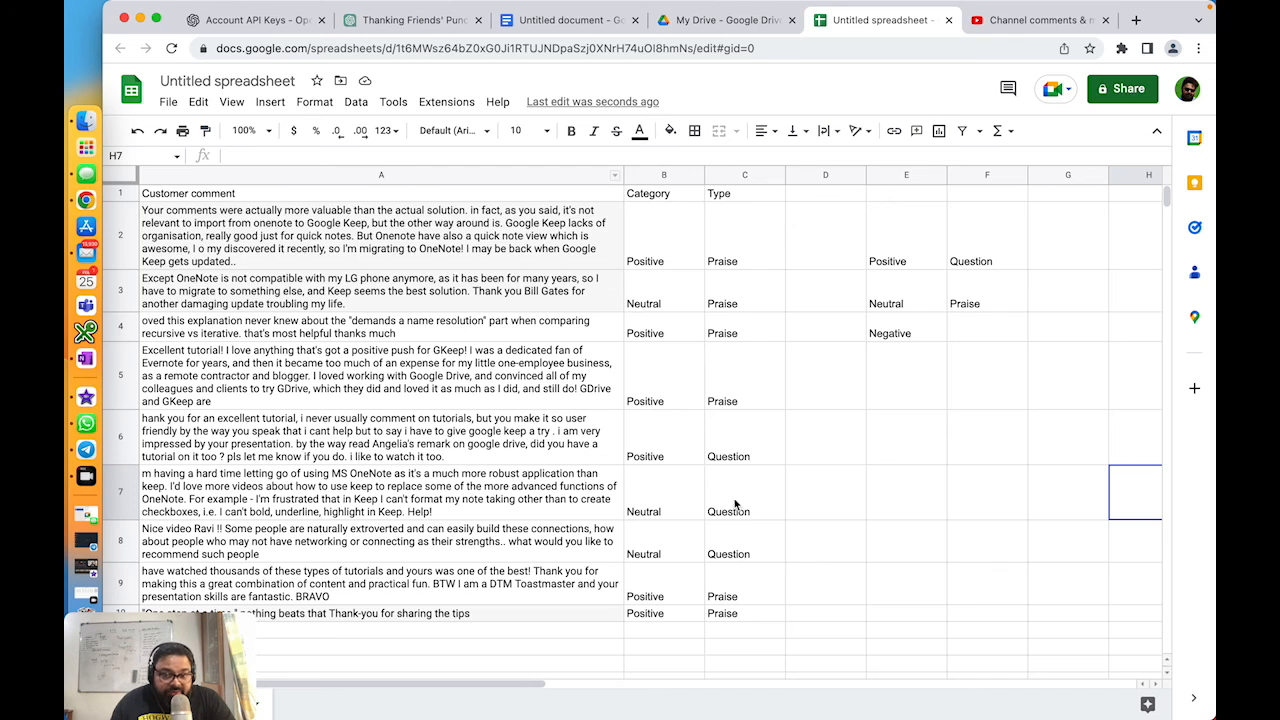
pyautogui.click(906, 539)
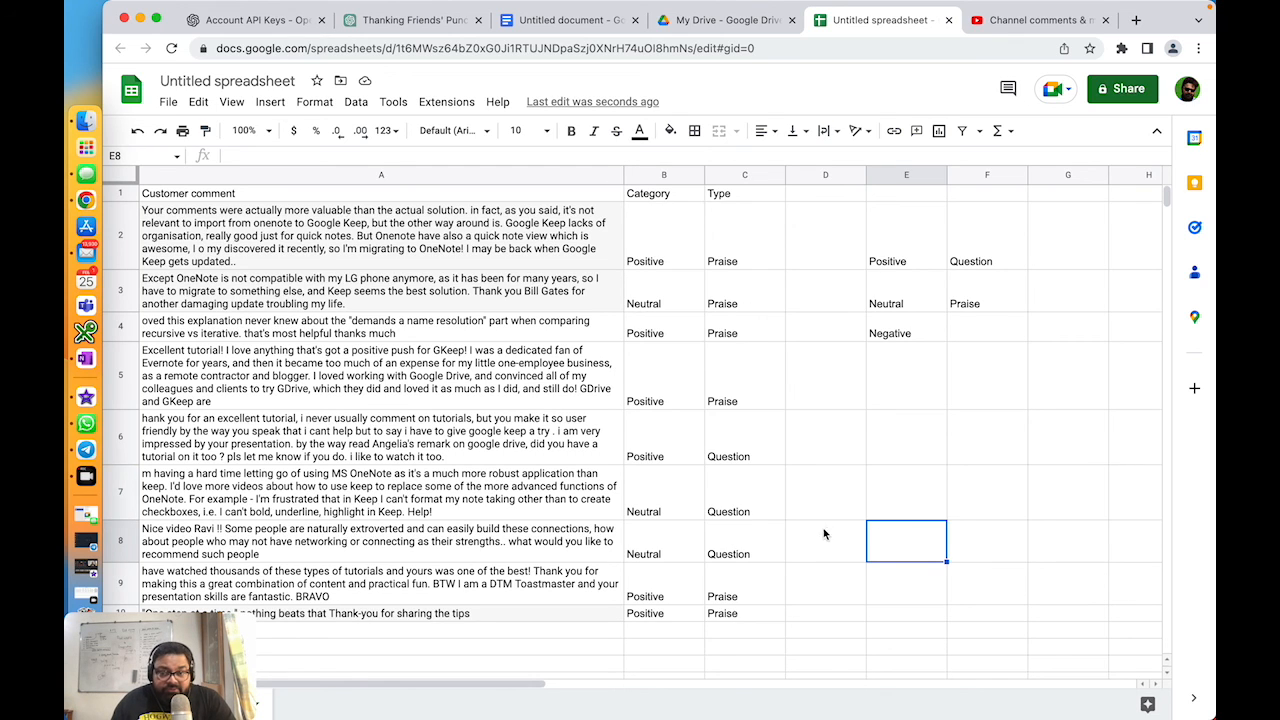